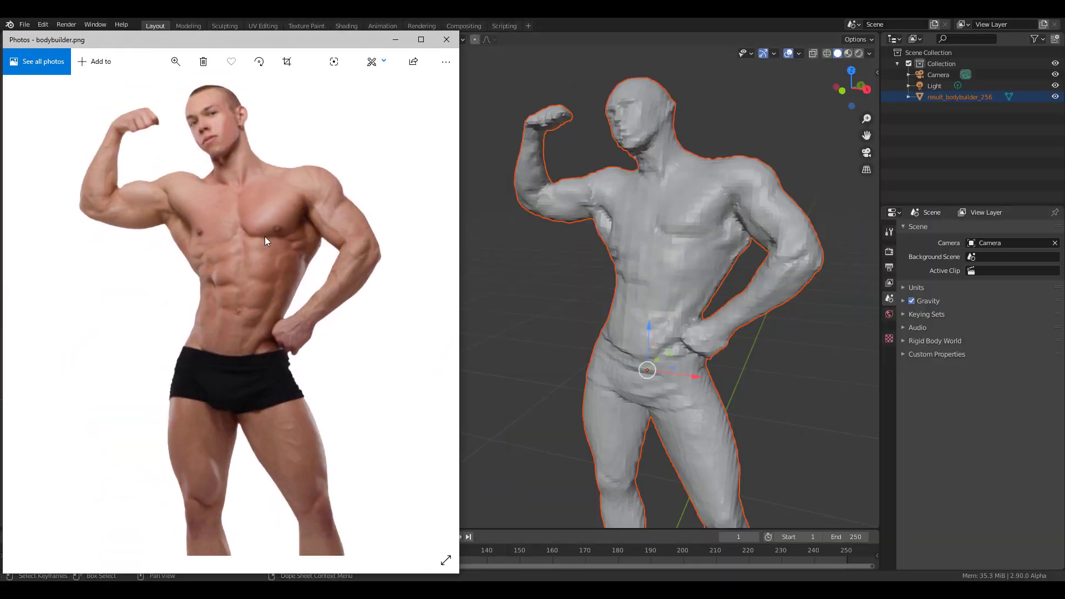
Close the reference photo and orbit to view the bodybuilder mesh on the lit plane
left_click(446, 39)
mouse_move(721, 279)
middle_mouse_down()
mouse_move(512, 322)
mouse_move(624, 336)
middle_mouse_up()
scroll(625, 336, "down", 3)
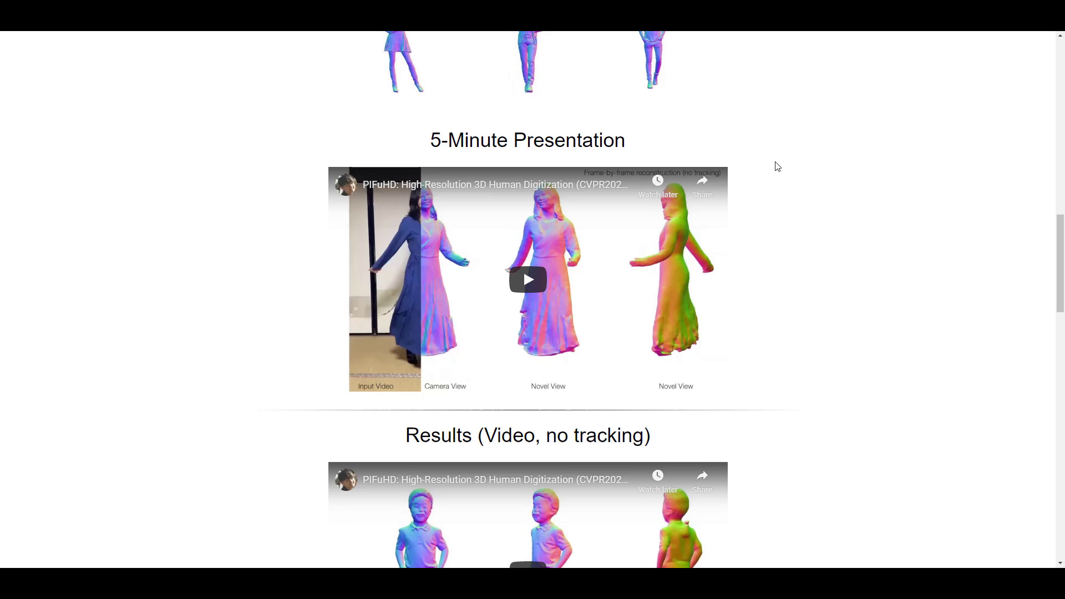
scroll(774, 166, "down", 3)
scroll(775, 167, "down", 1)
scroll(775, 166, "down", 3)
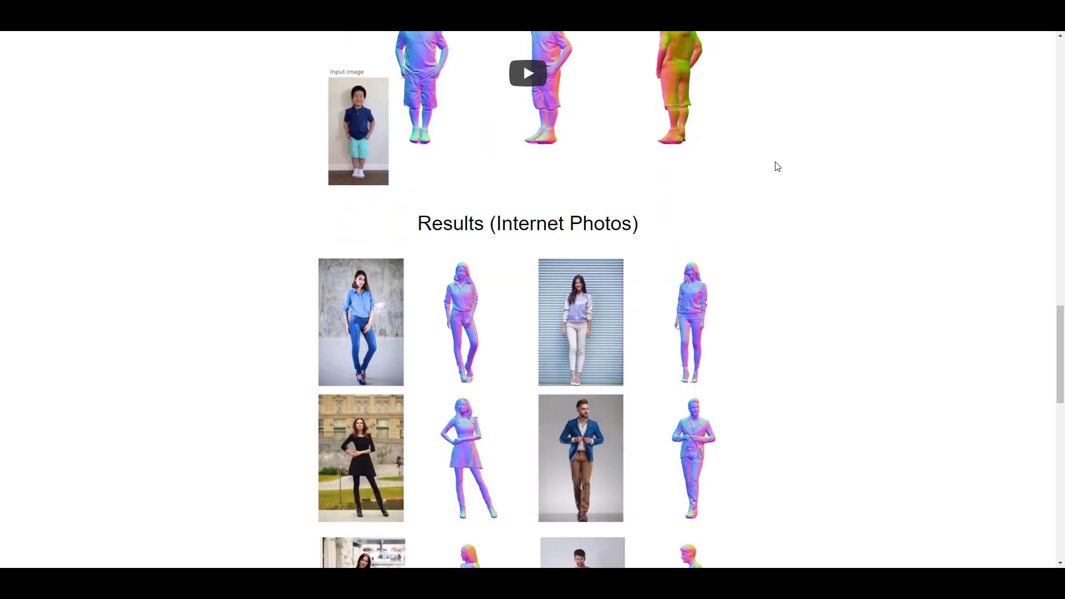
scroll(775, 166, "down", 5)
scroll(775, 167, "down", 3)
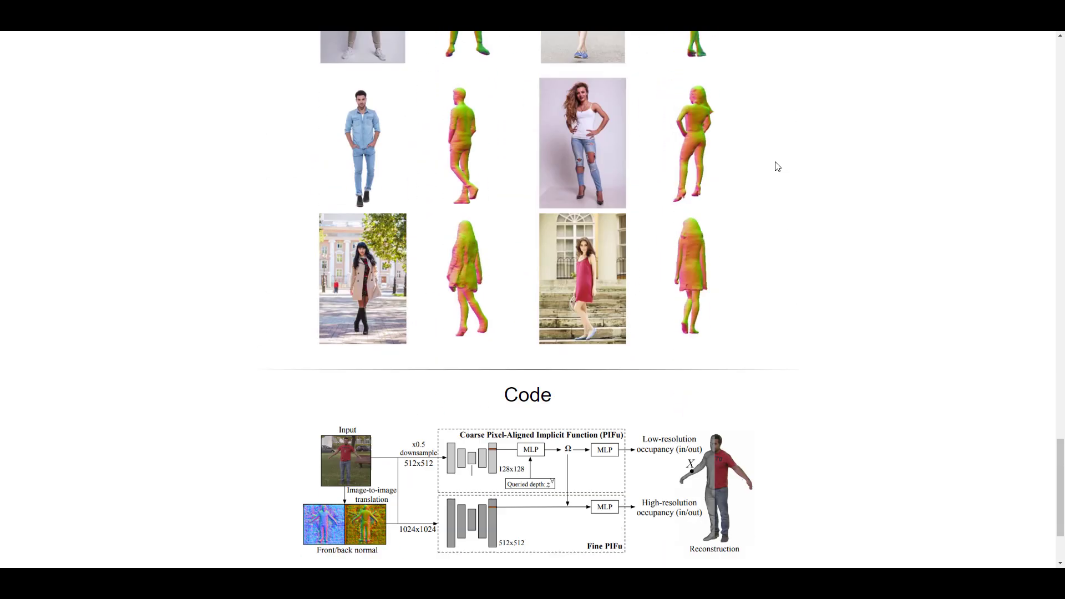
scroll(775, 166, "down", 2)
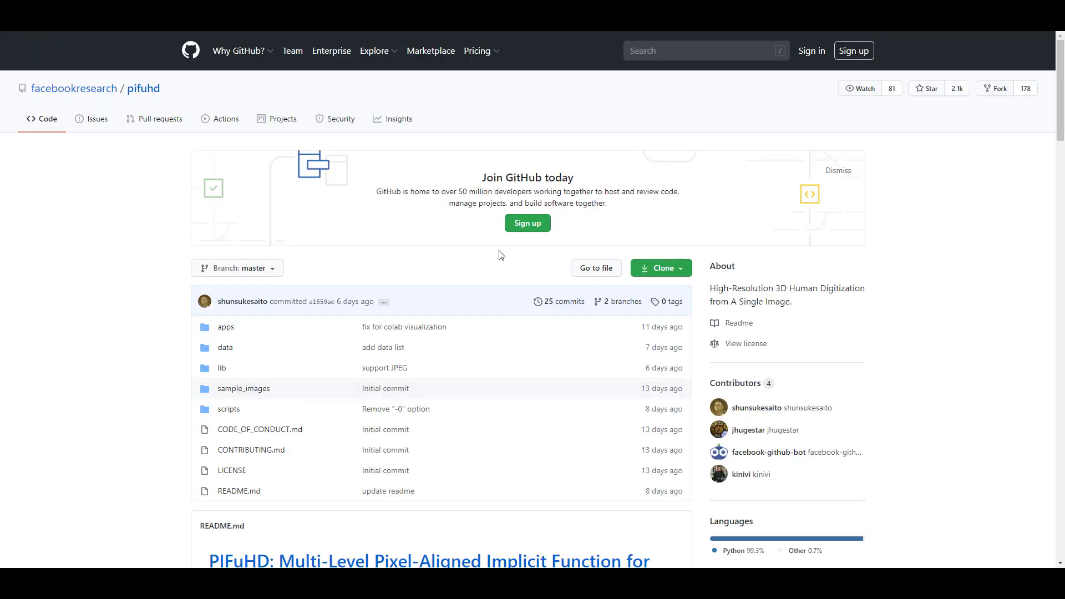
scroll(499, 255, "down", 1)
scroll(500, 255, "down", 4)
scroll(500, 257, "down", 3)
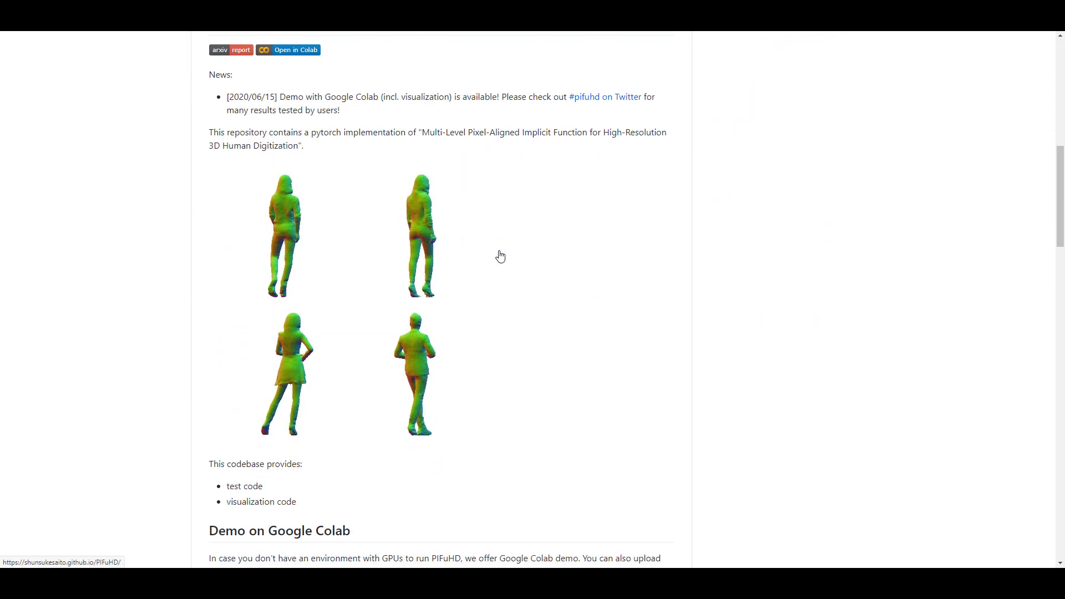
scroll(499, 255, "down", 3)
scroll(499, 255, "down", 2)
scroll(499, 255, "down", 5)
scroll(499, 254, "down", 5)
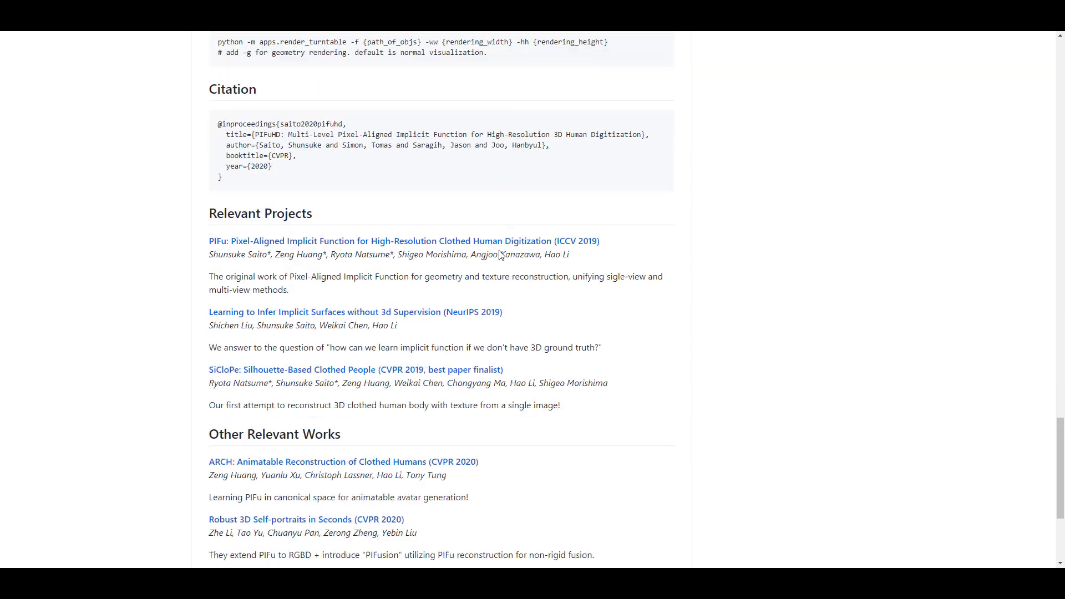
scroll(500, 255, "down", 1)
scroll(500, 254, "up", 6)
scroll(500, 255, "up", 3)
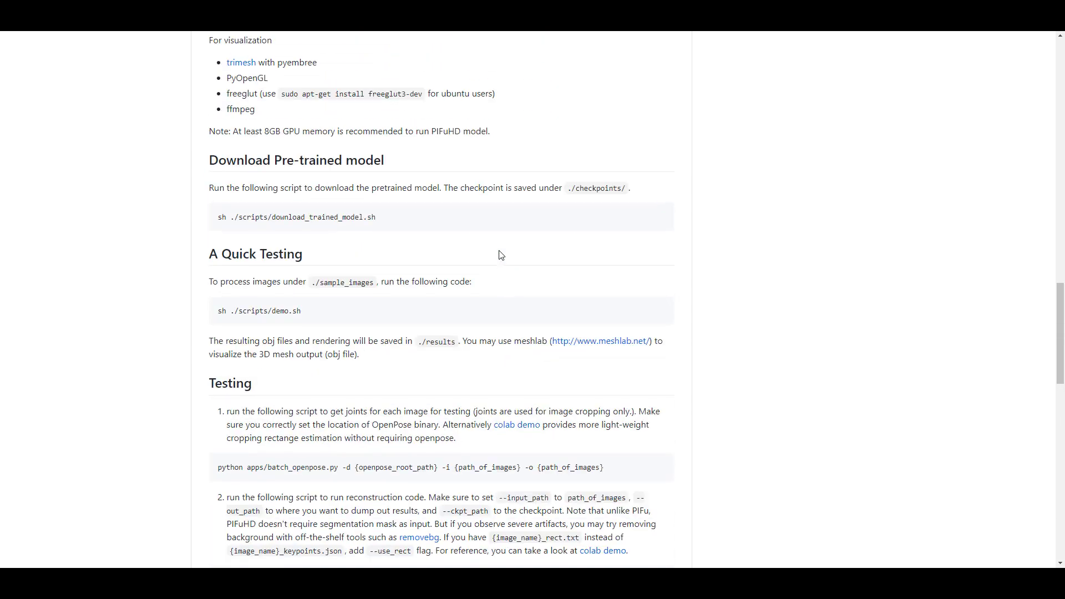
scroll(500, 256, "up", 1)
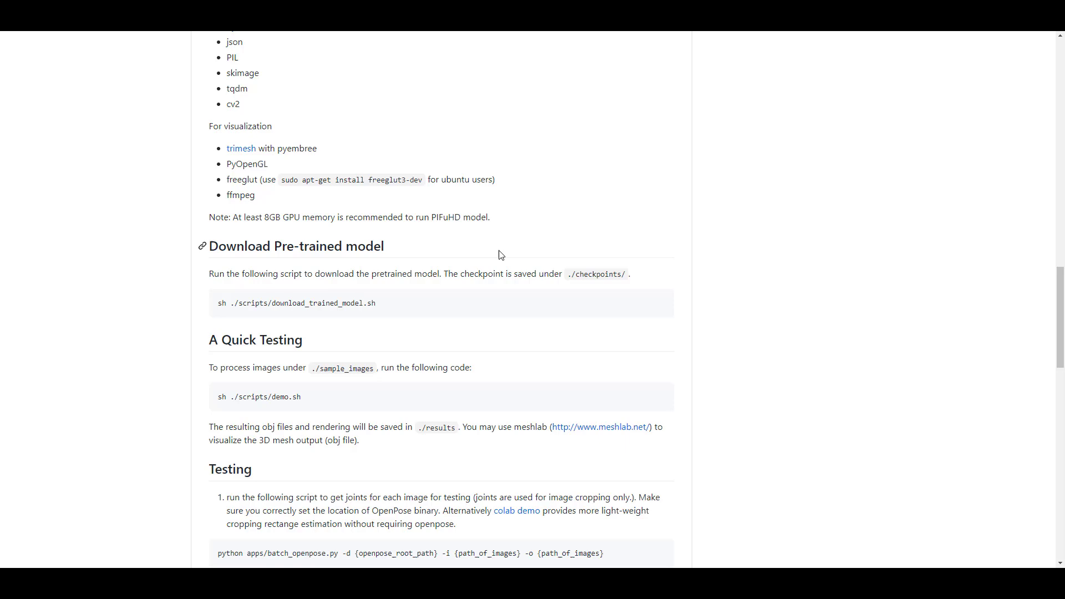
scroll(499, 255, "up", 5)
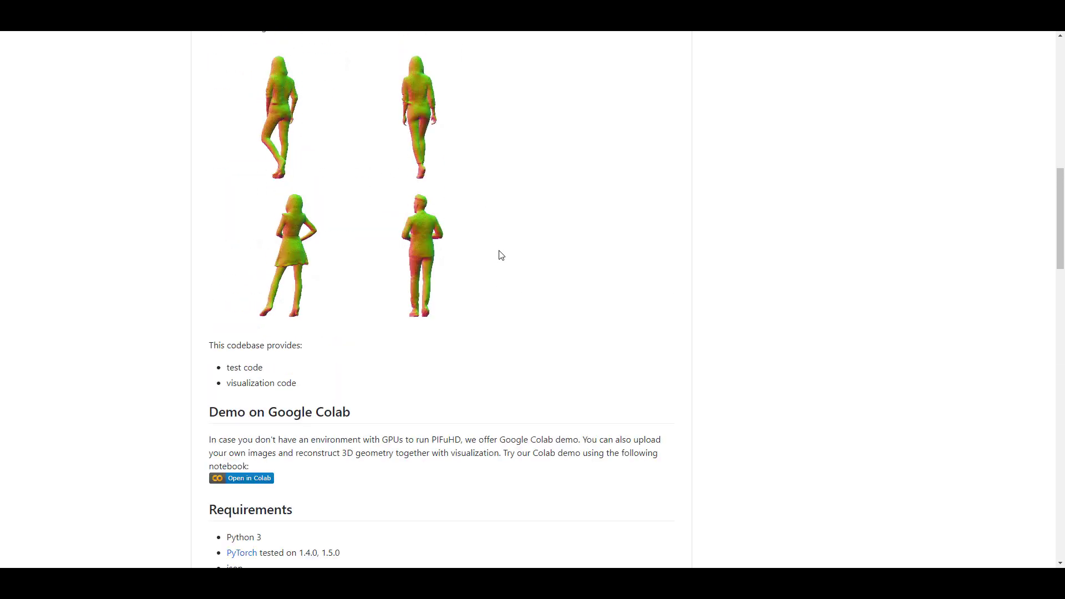
scroll(499, 255, "up", 1)
scroll(500, 255, "up", 3)
scroll(499, 255, "up", 2)
scroll(499, 256, "up", 2)
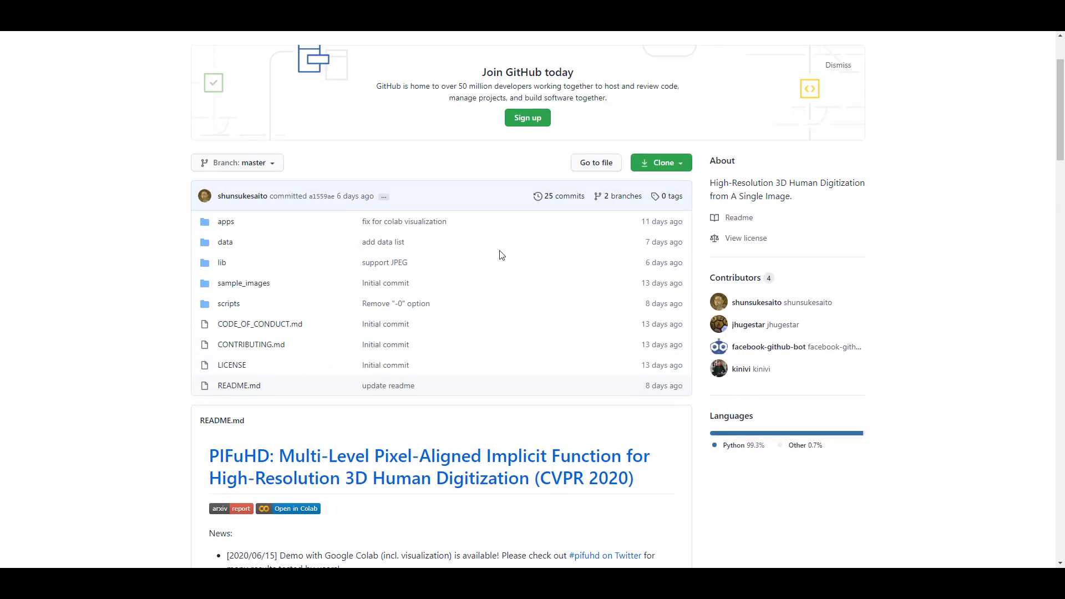
scroll(566, 300, "down", 7)
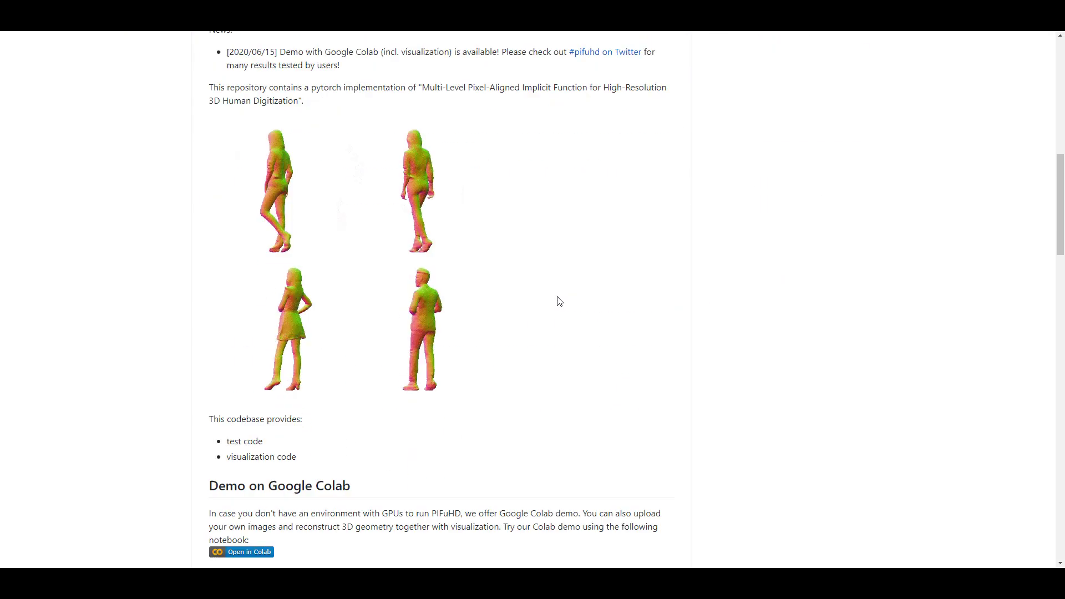
scroll(358, 366, "down", 2)
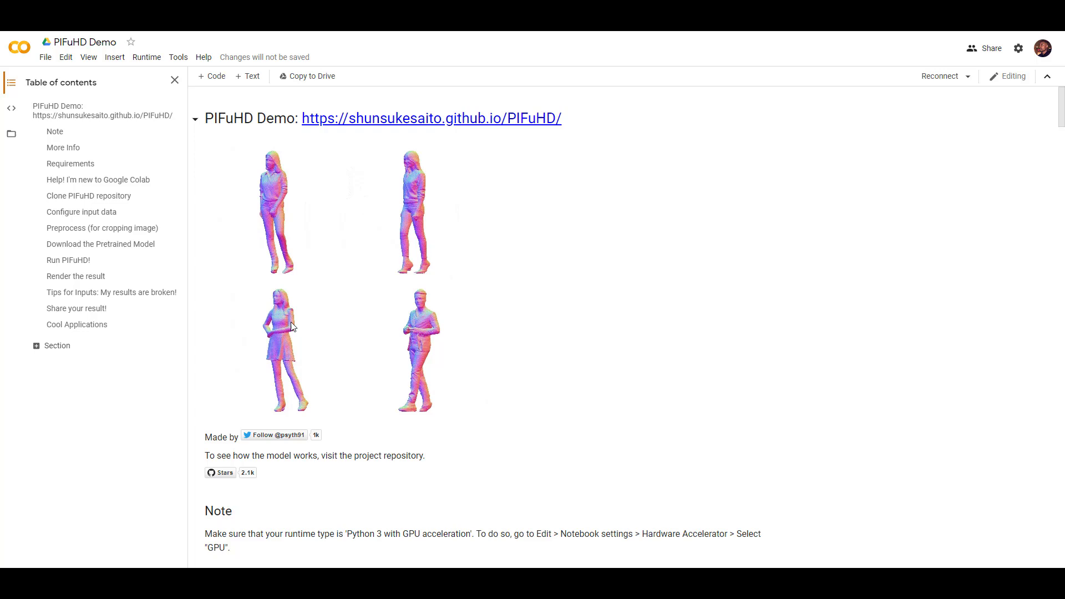
Save a personal Drive copy of the PIFuHD Demo notebook as 'Copy of PIFuHD Demo'
left_click(304, 78)
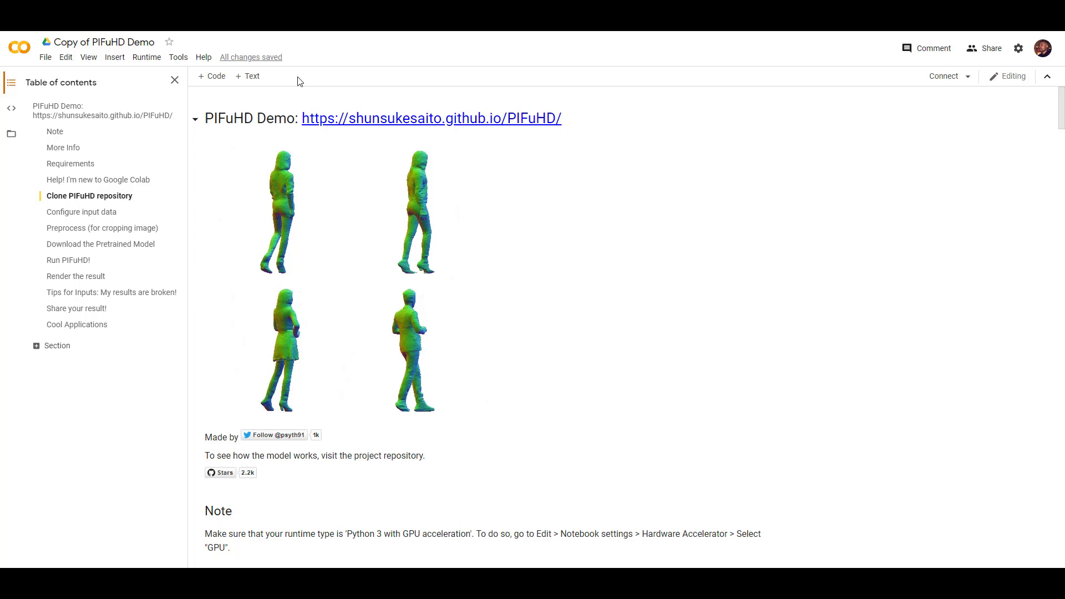
Run the git clone cell for PIFuHD and browse into pifuhd/sample_images in the file tree
left_click(11, 134)
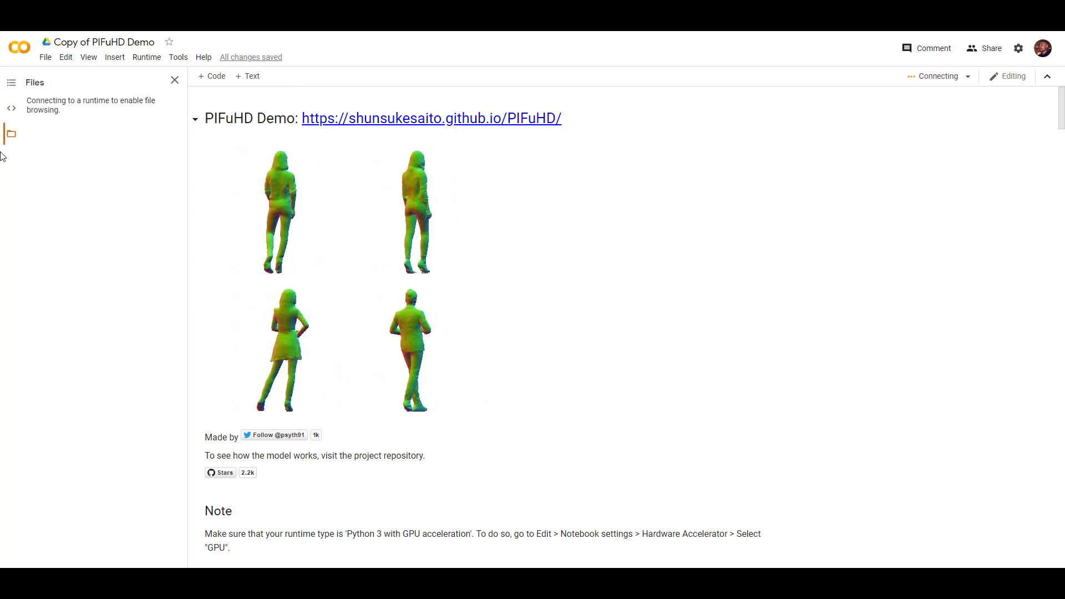
scroll(326, 228, "down", 3)
scroll(327, 228, "down", 4)
scroll(326, 229, "down", 5)
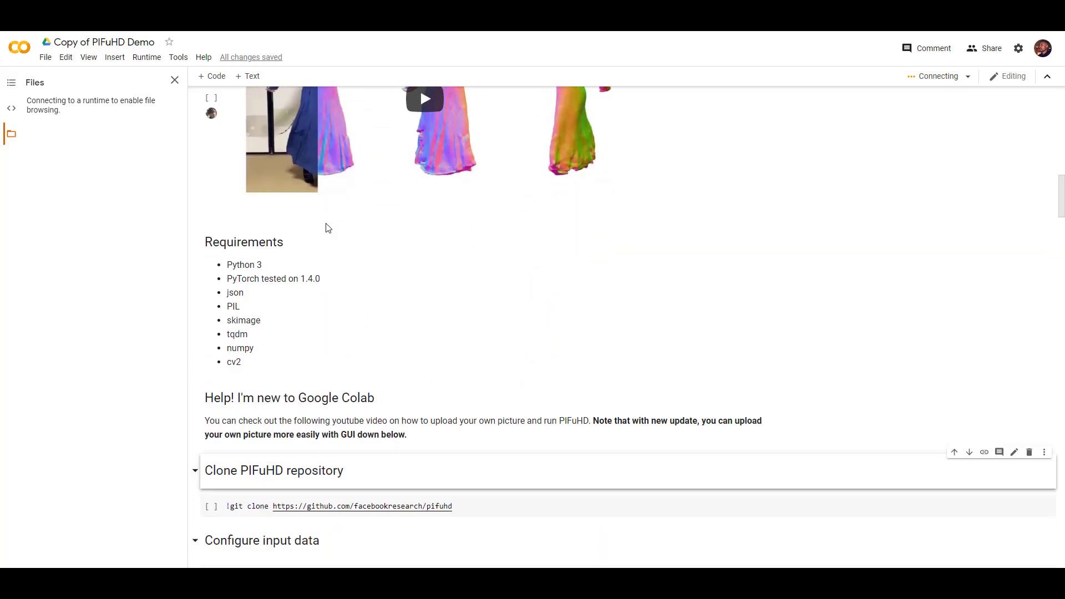
scroll(326, 228, "down", 1)
scroll(333, 224, "down", 3)
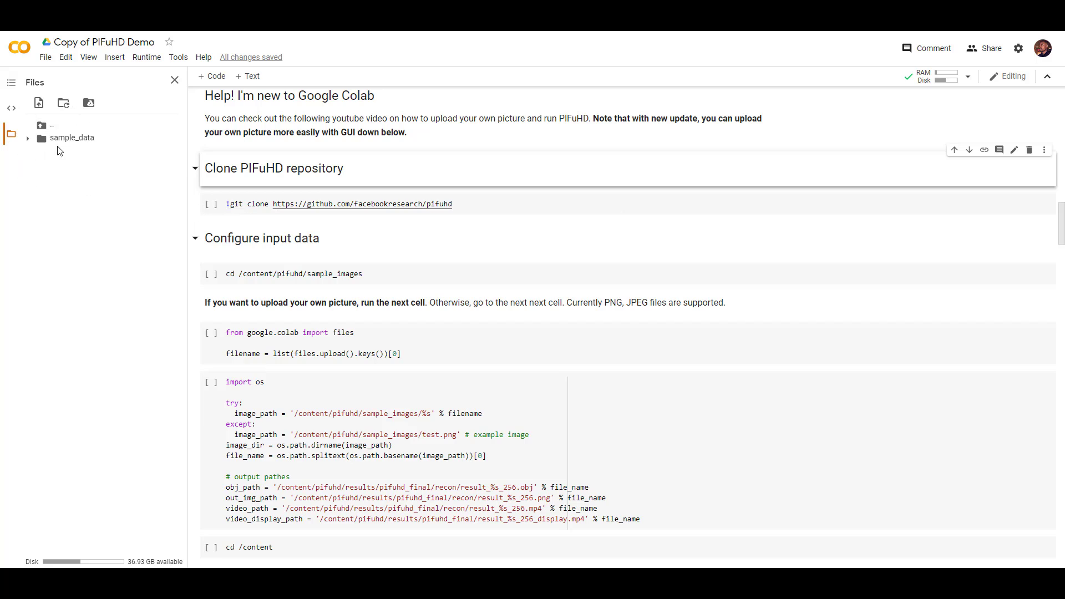
mouse_move(72, 138)
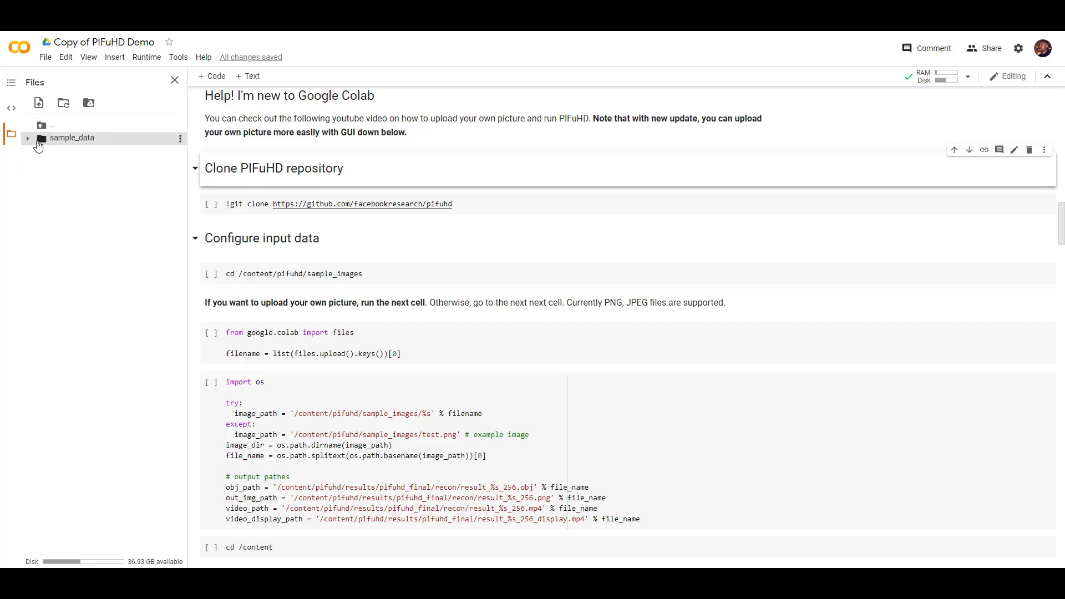
left_click(29, 139)
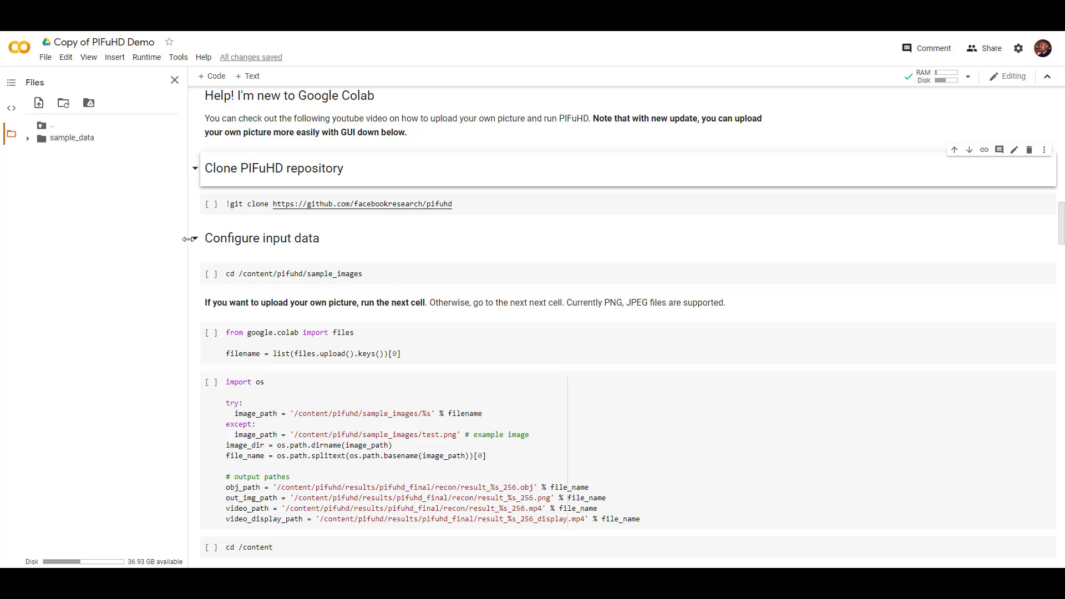
left_click(212, 204)
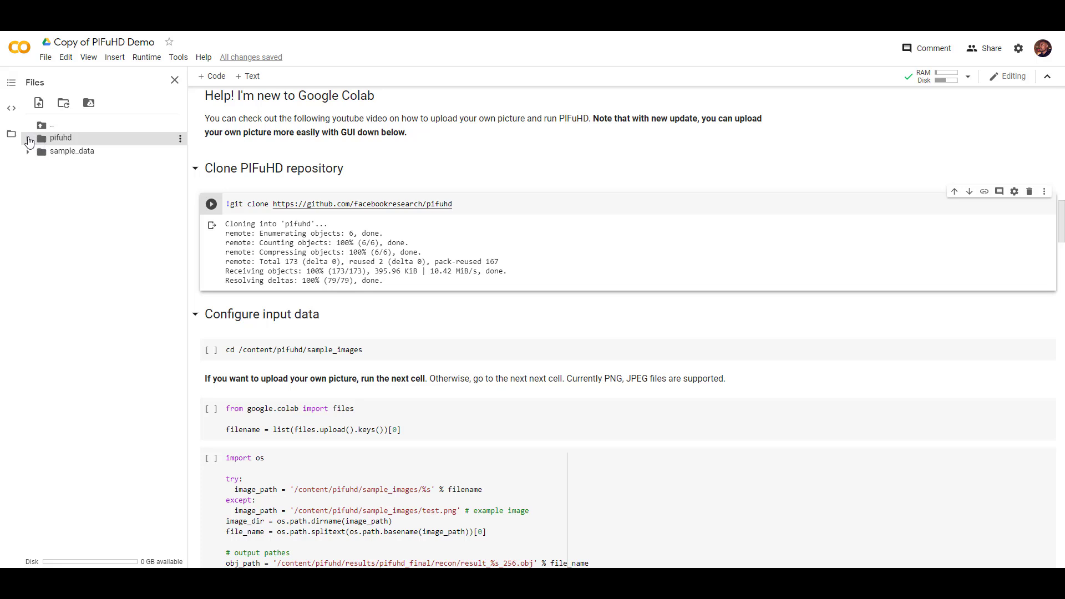
left_click(27, 138)
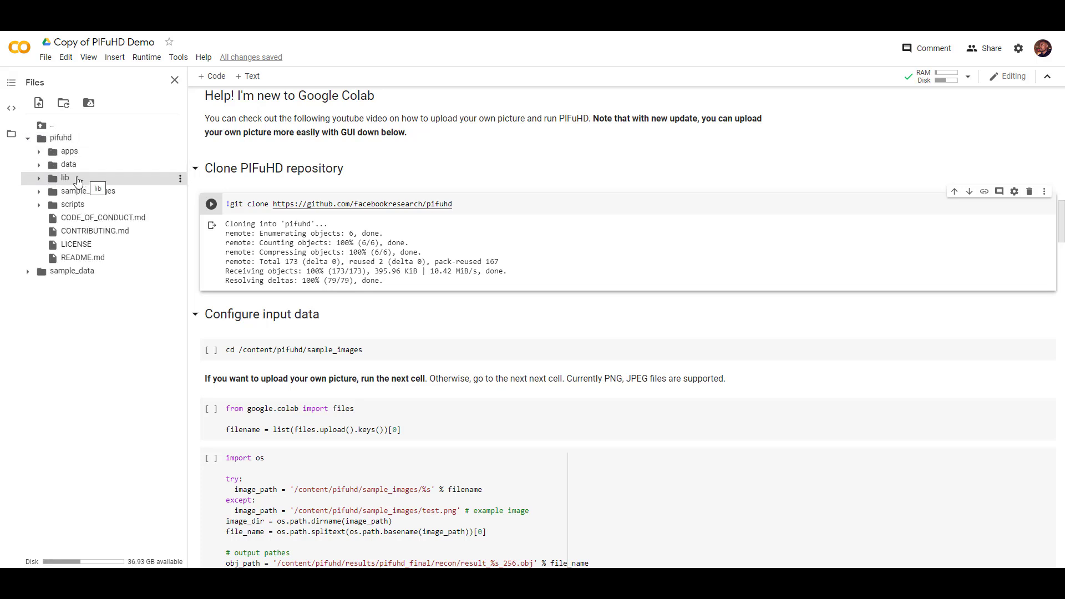
left_click(39, 192)
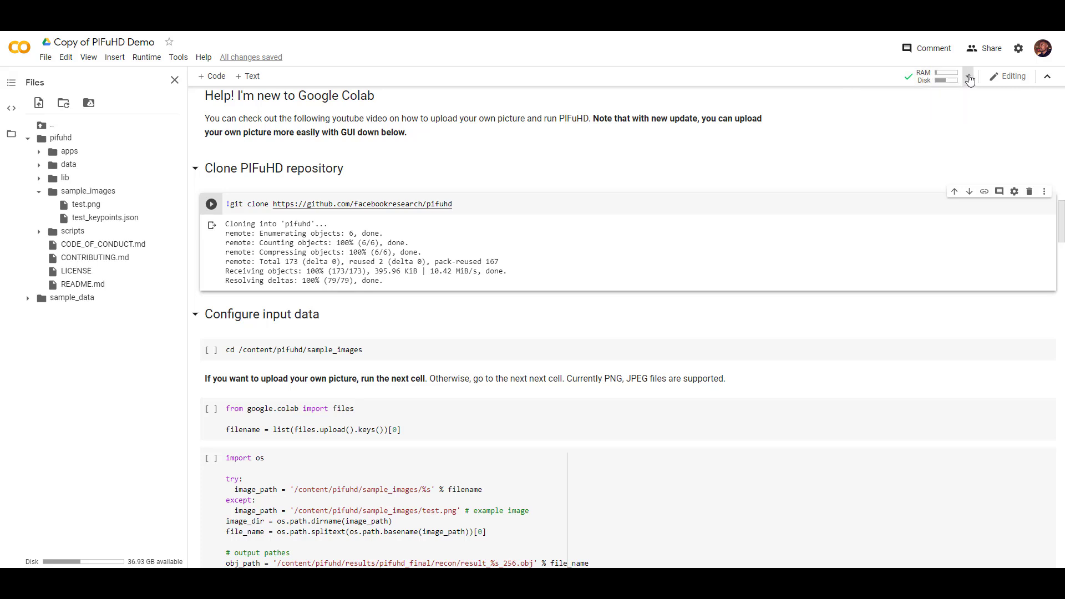
Connect the notebook to a hosted runtime through the connection options
left_click(969, 78)
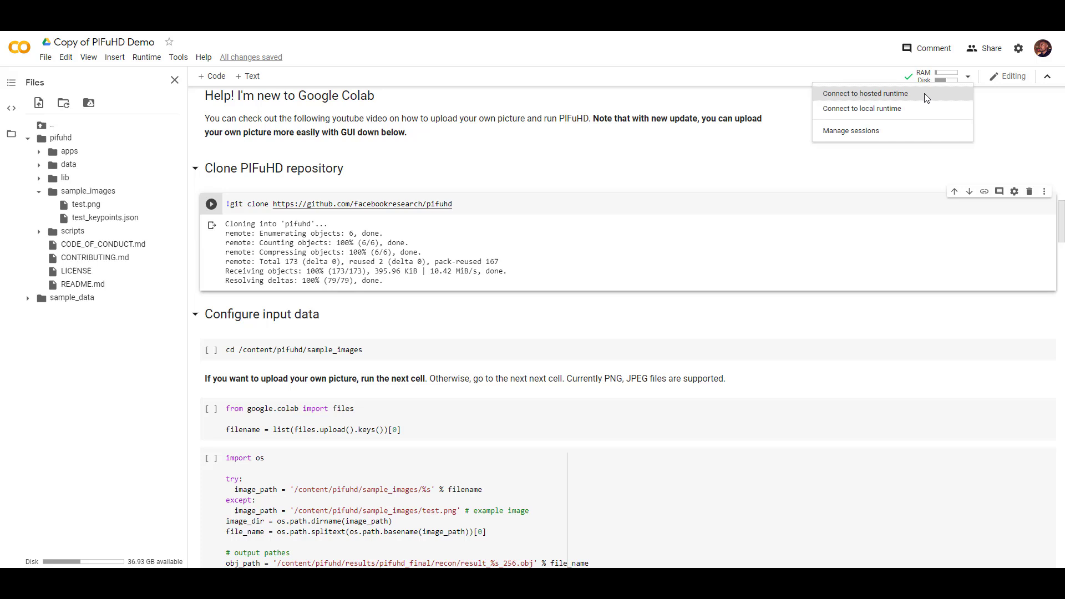
left_click(865, 93)
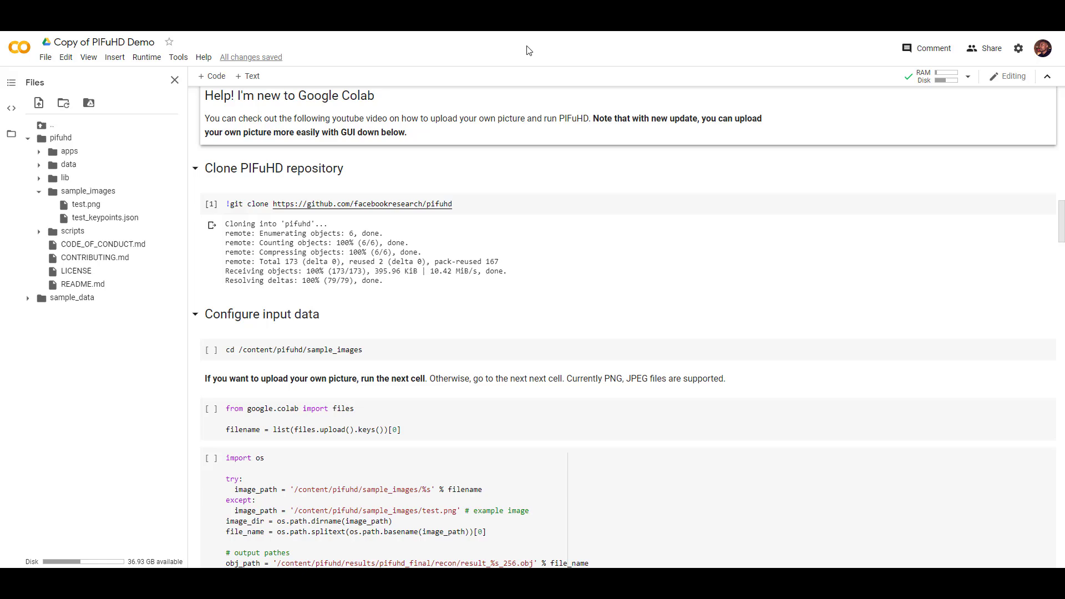
scroll(548, 283, "down", 2)
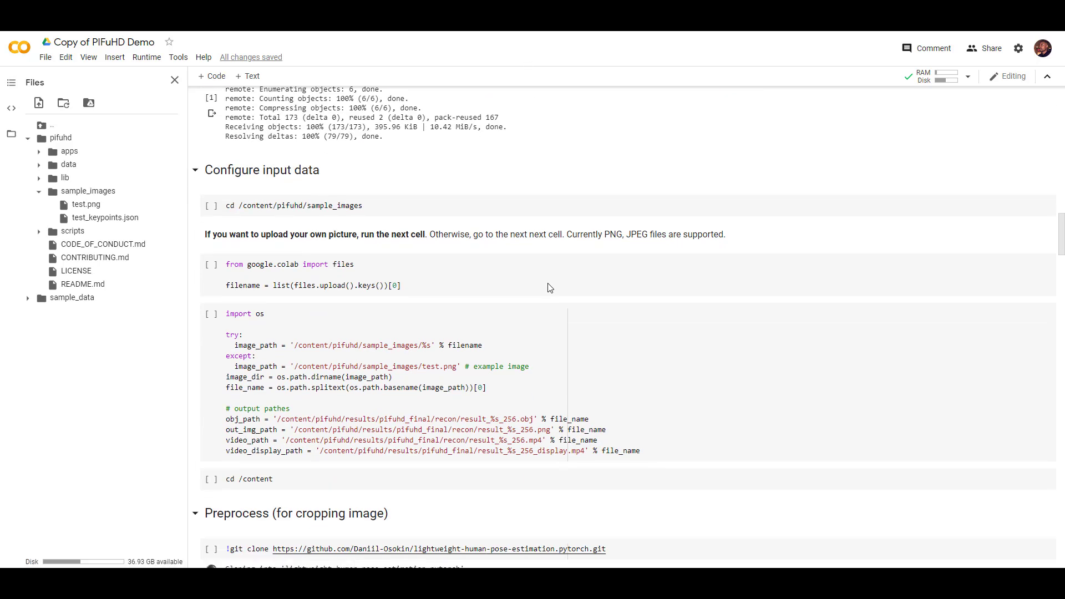
scroll(549, 283, "up", 4)
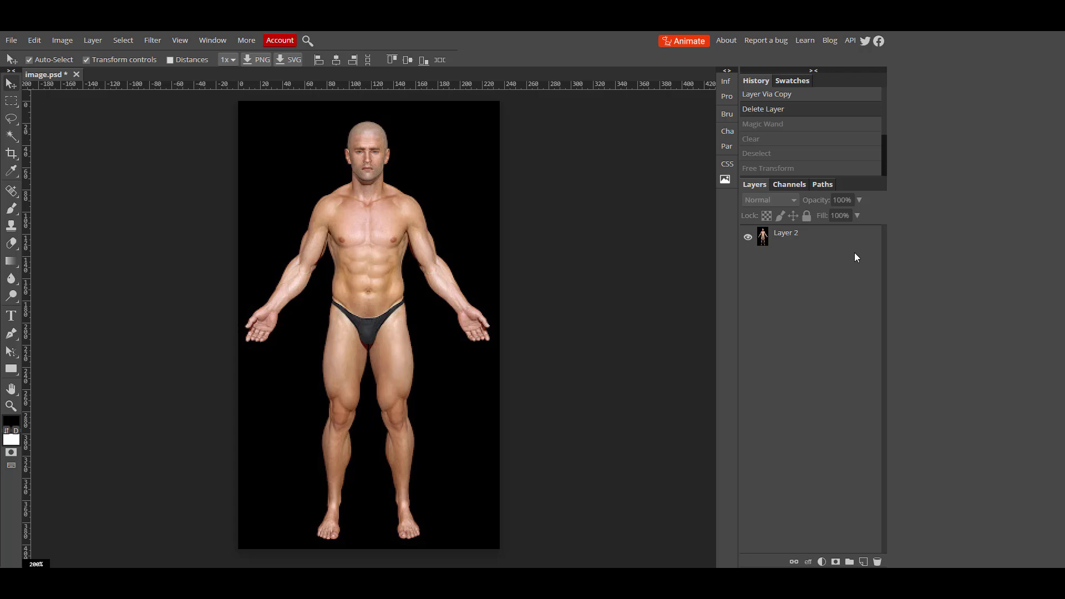
Delete the black background on Layer 2 with the Magic Wand, then deselect
left_click(819, 240)
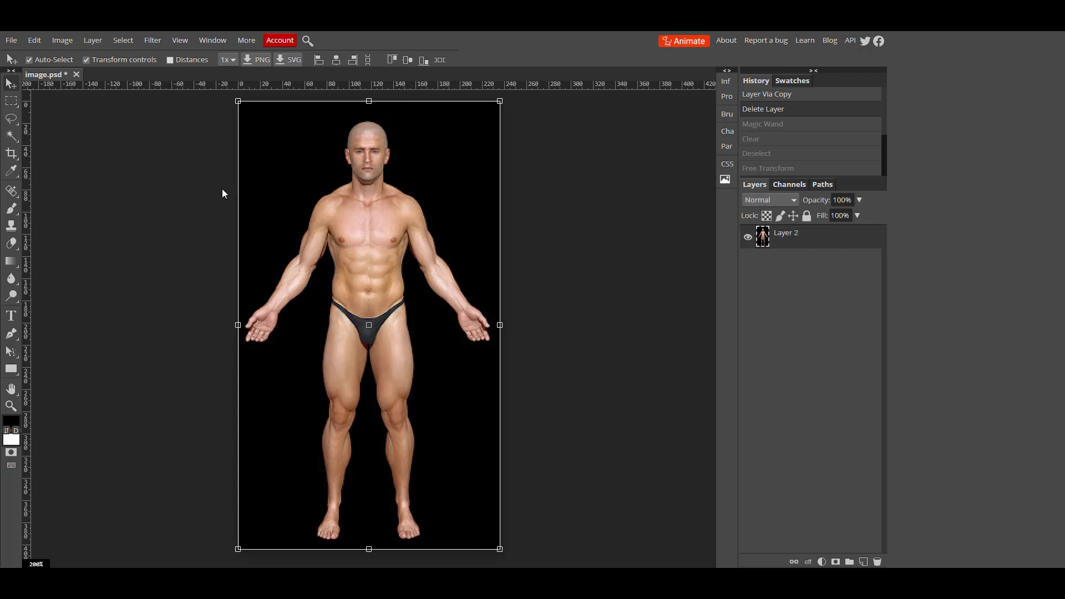
left_click(11, 135)
left_click(278, 160)
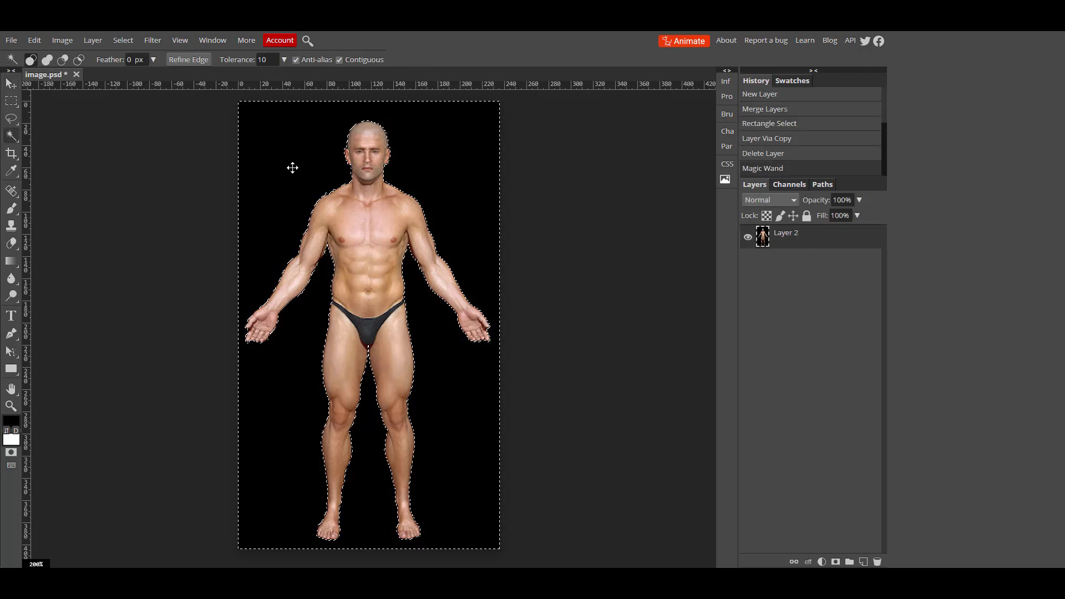
key("Delete")
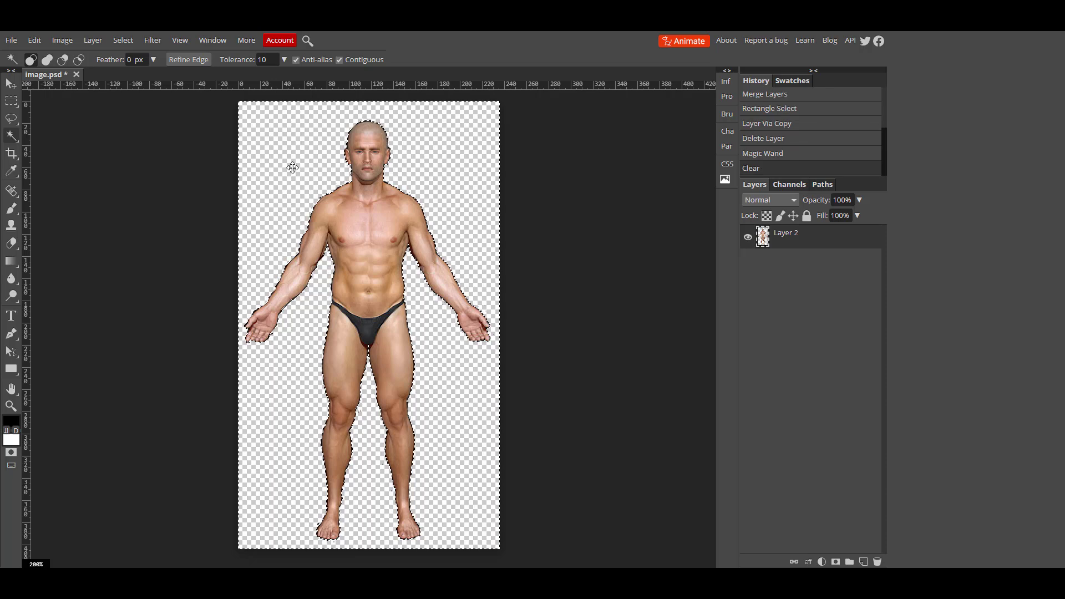
key("ctrl+d")
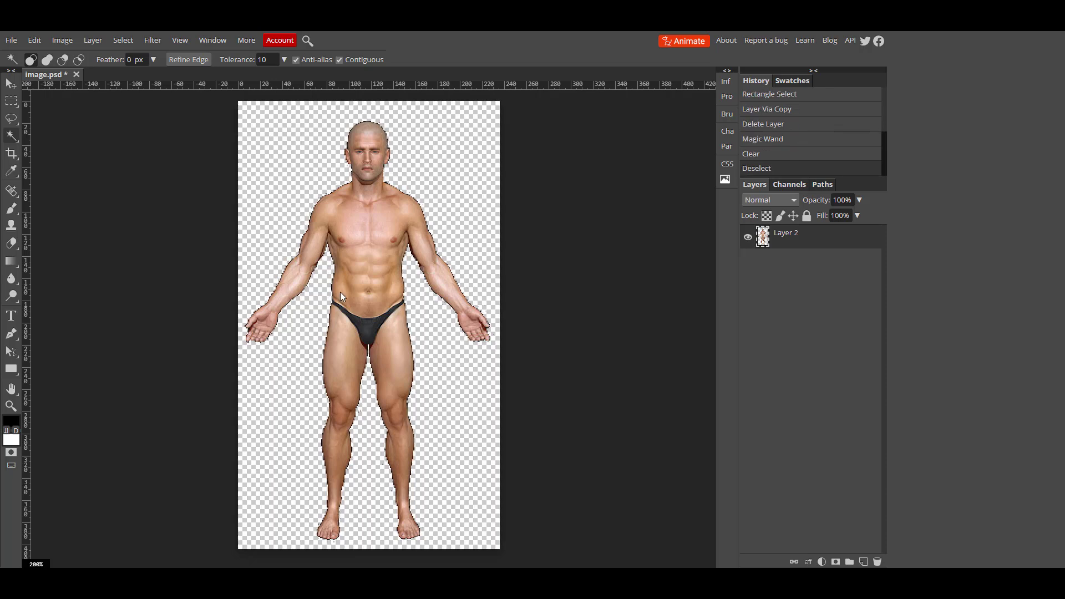
Open and dismiss the Export as dialog without exporting, then switch to the Move tool
left_click(12, 41)
mouse_move(50, 202)
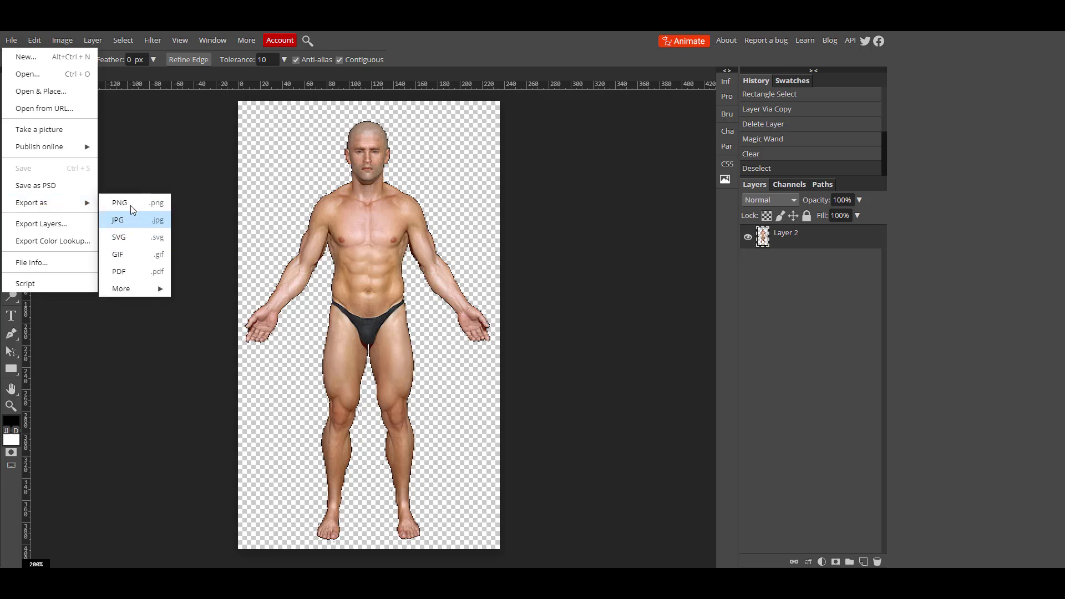
left_click(197, 169)
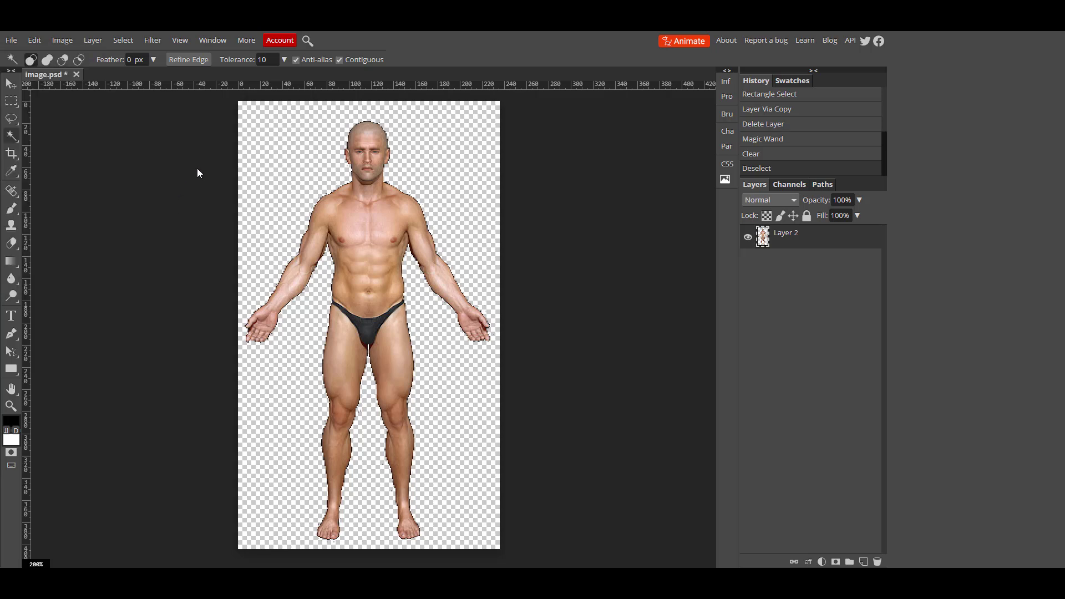
left_click(11, 85)
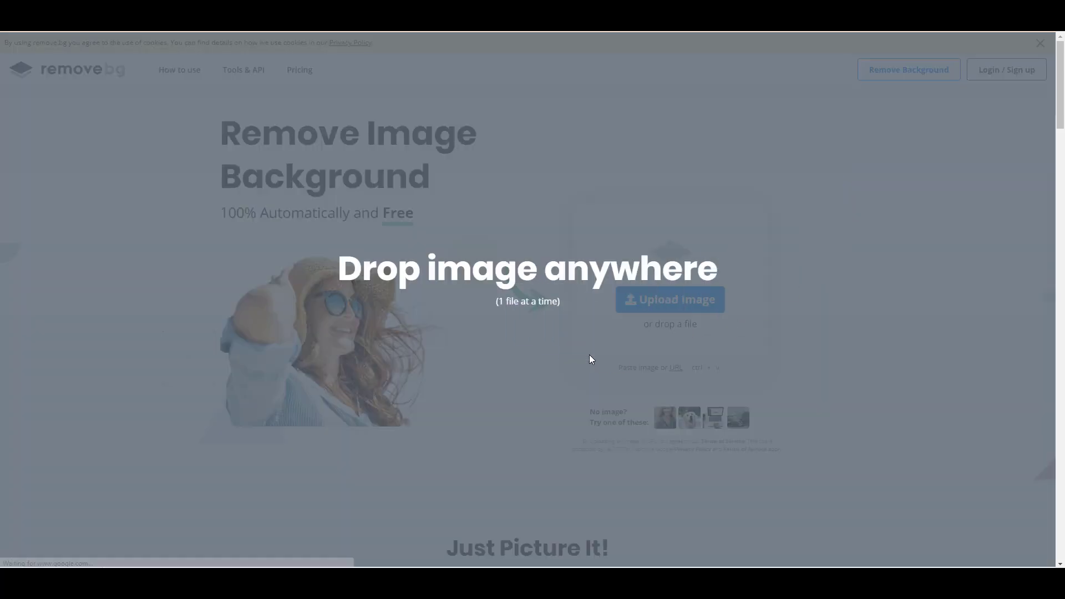
Upload the bodybuilder photo to remove.bg and compare Original with Removed Background, ending on Removed Background
left_click_drag(812, 225, 589, 355)
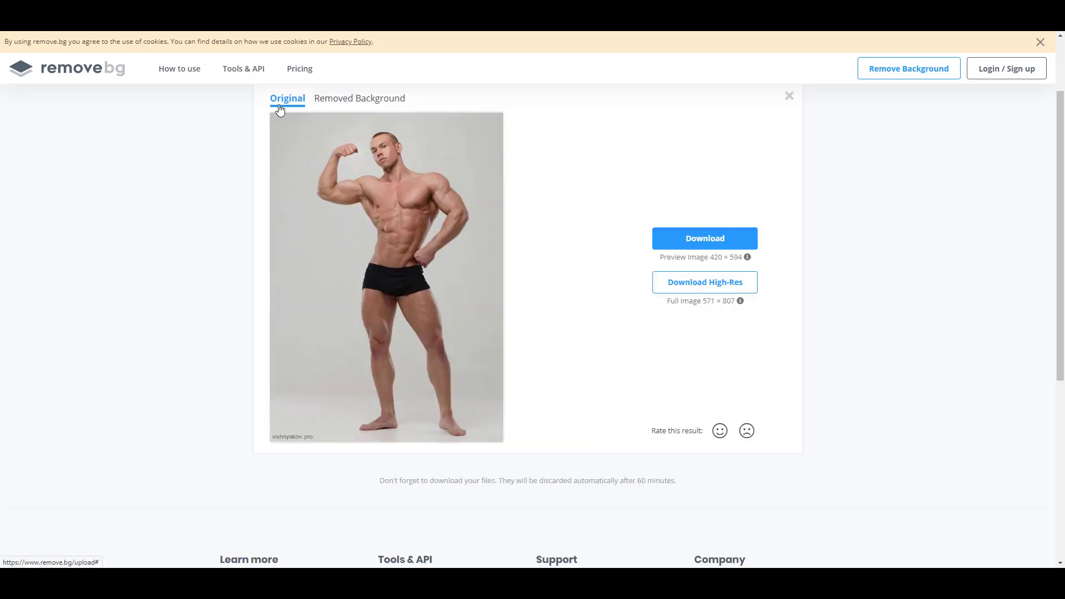
left_click(389, 102)
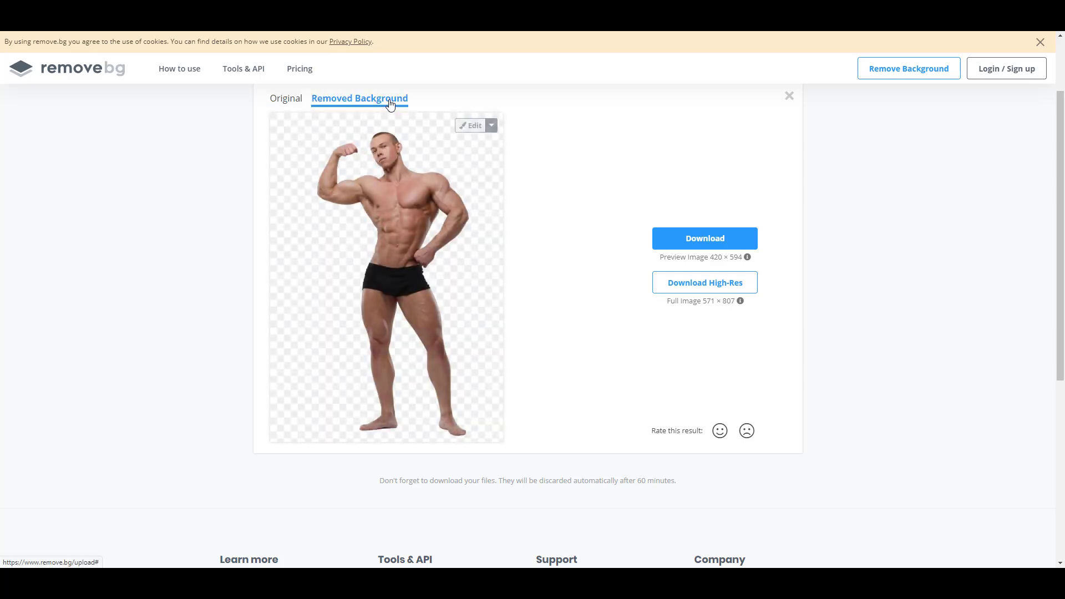
left_click(287, 100)
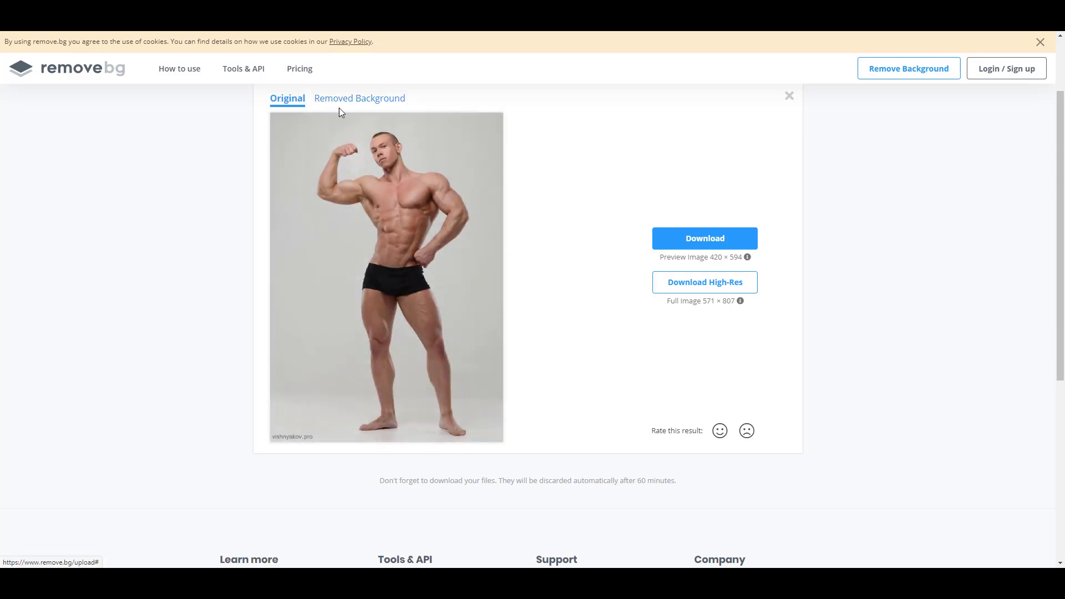
left_click(353, 101)
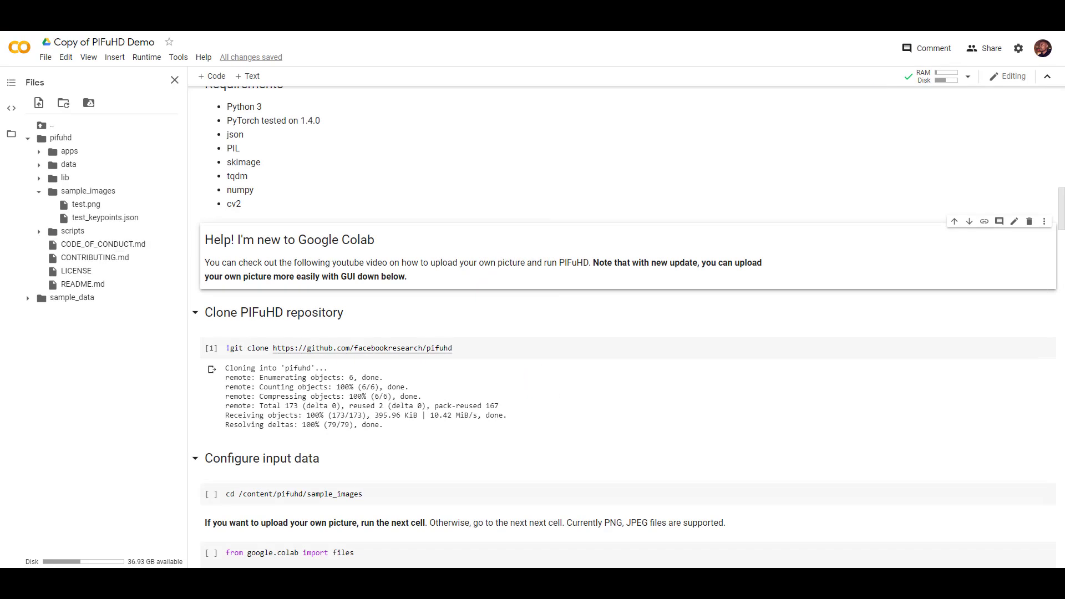
Upload image (1).png into sample_images and copy its path and name
mouse_move(839, 117)
left_mouse_down()
mouse_move(92, 211)
mouse_move(86, 192)
left_mouse_up()
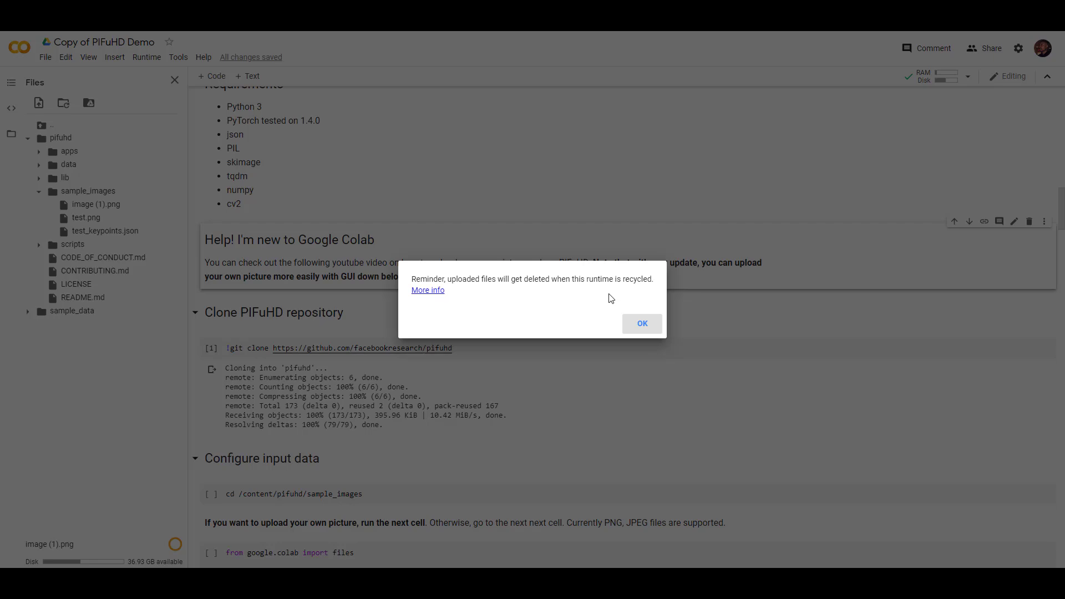
left_click(643, 324)
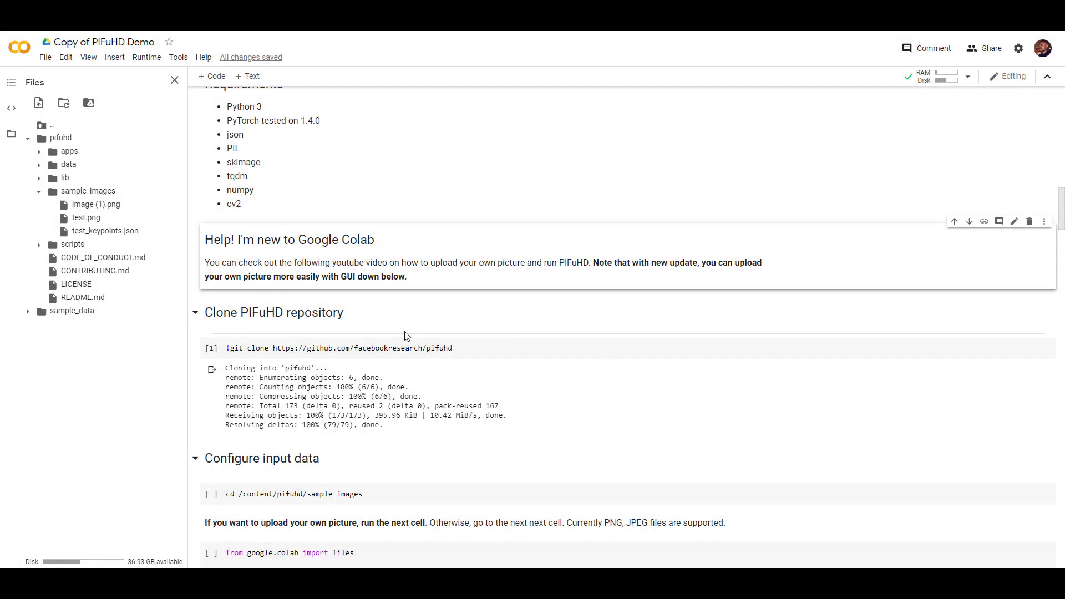
scroll(315, 277, "down", 3)
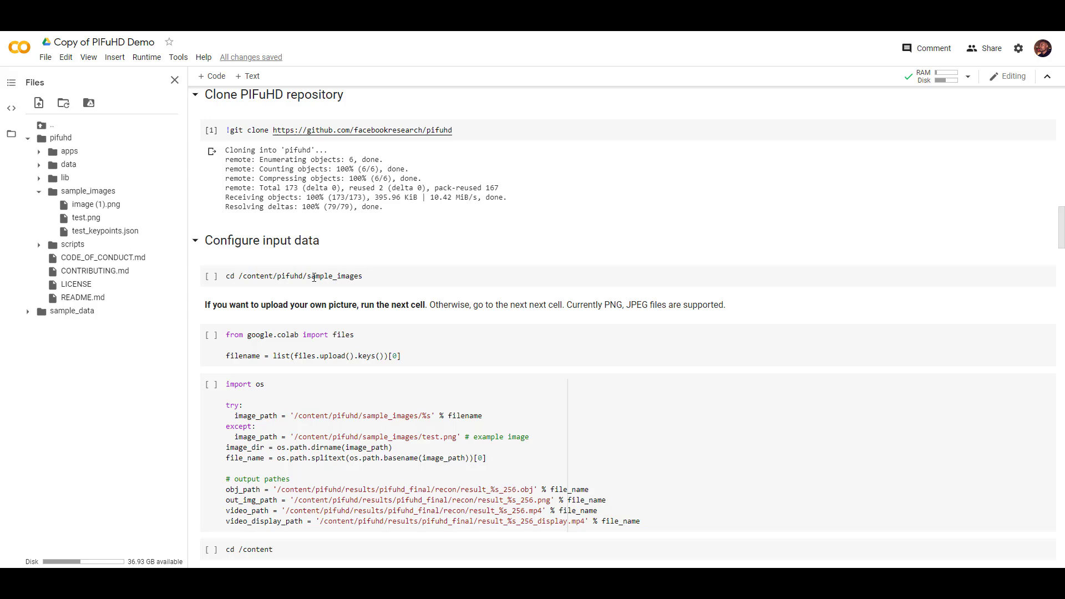
scroll(314, 278, "down", 2)
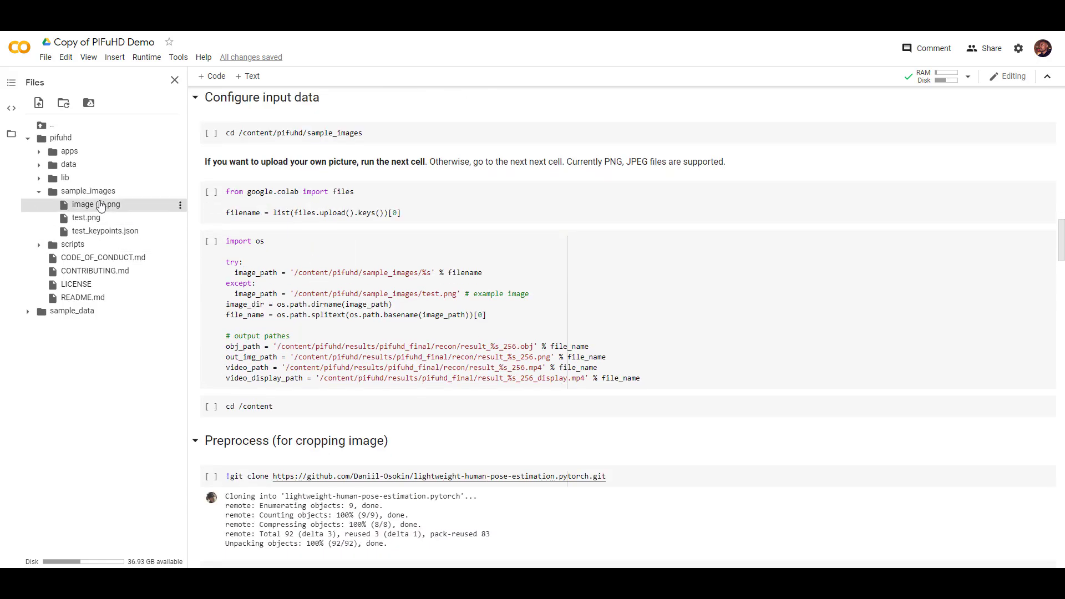
right_click(99, 206)
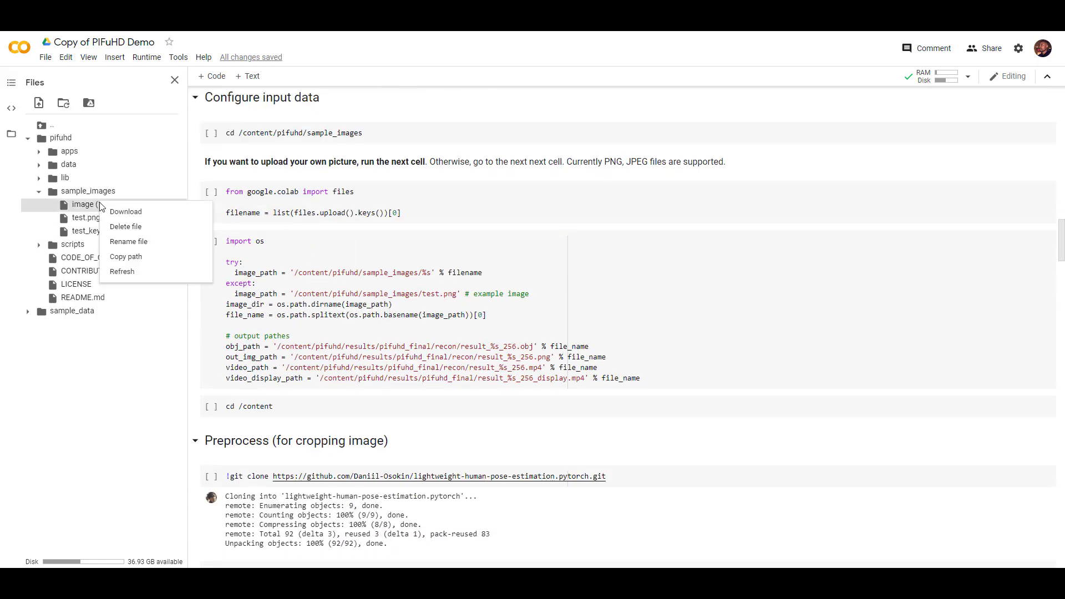
left_click(125, 256)
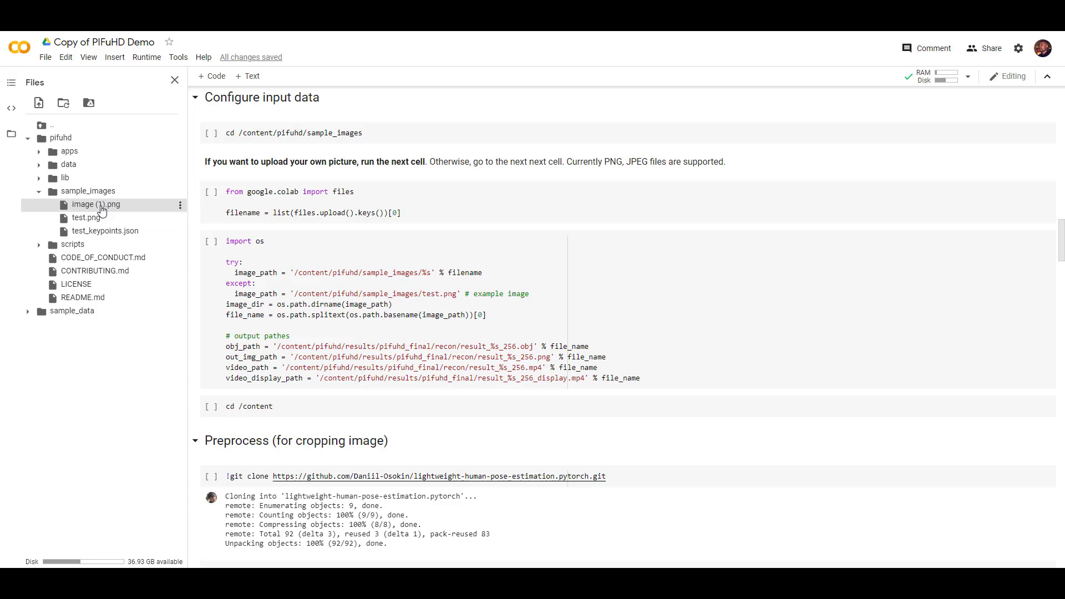
right_click(103, 210)
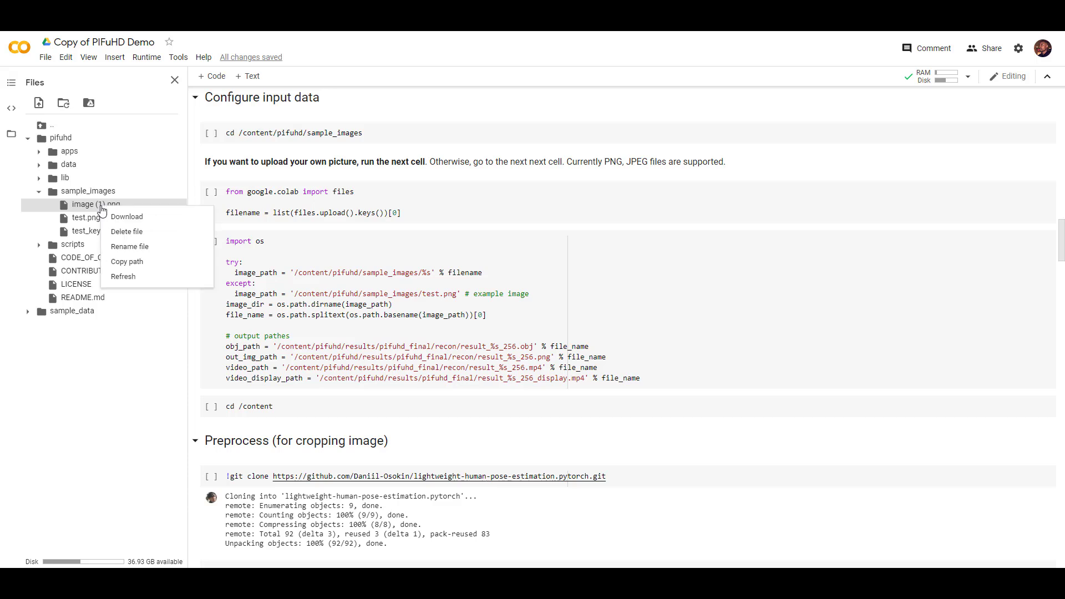
left_click(144, 253)
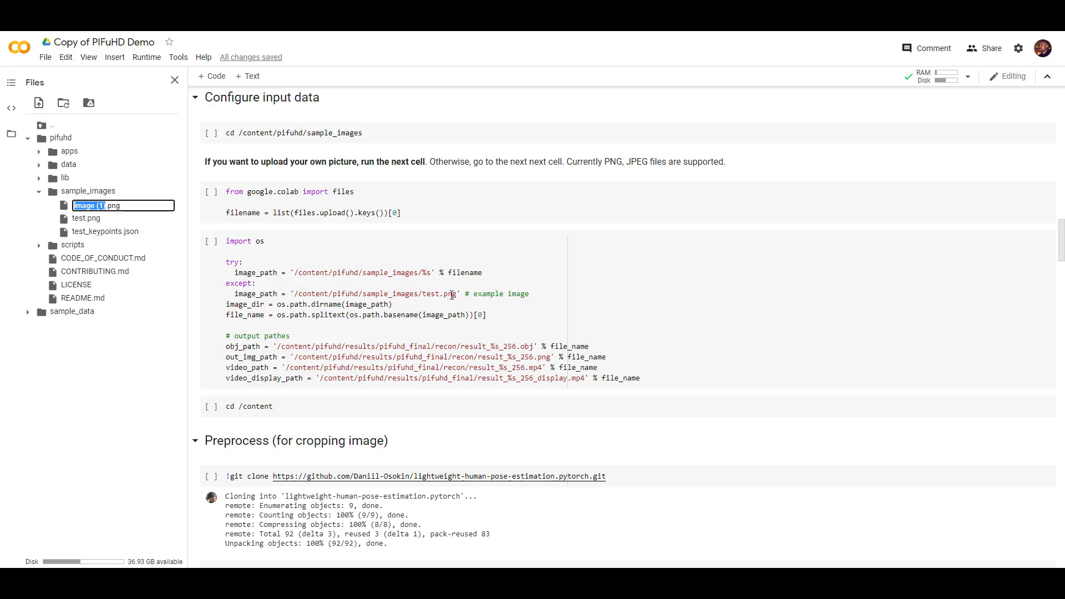
Point both image_path lines at /content/pifuhd/sample_images/image (1).png, removing '% filename'
double_click(427, 294)
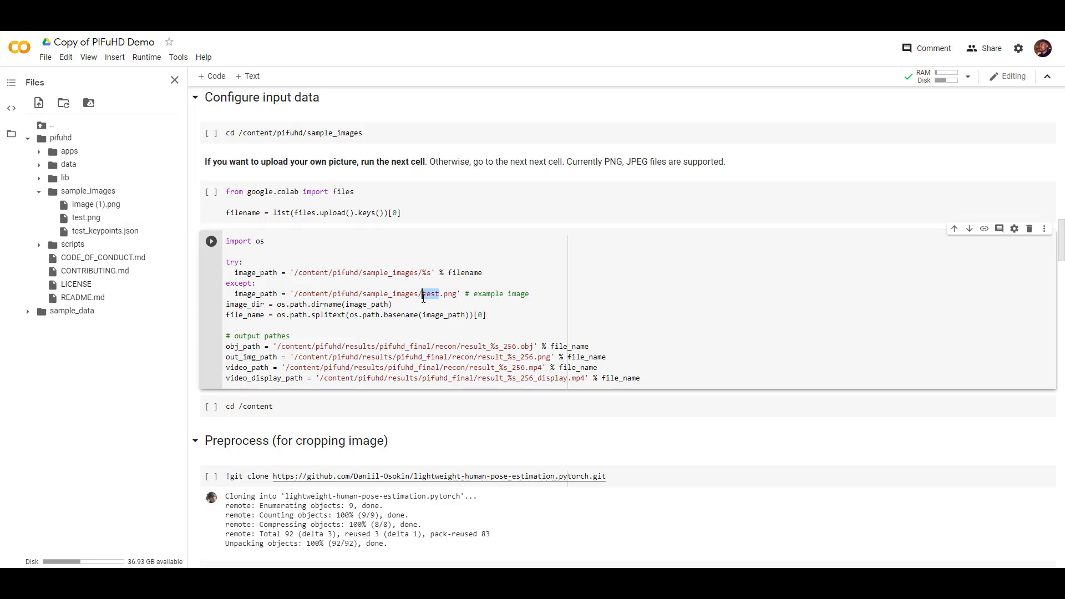
type("image (1)")
left_click_drag(478, 293, 293, 295)
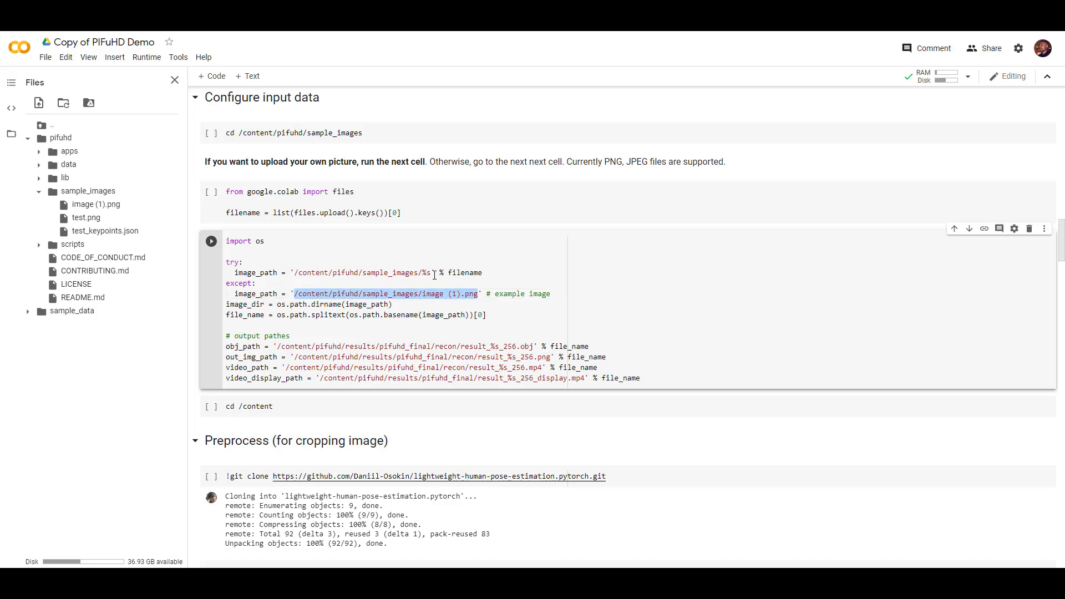
left_click_drag(432, 273, 294, 274)
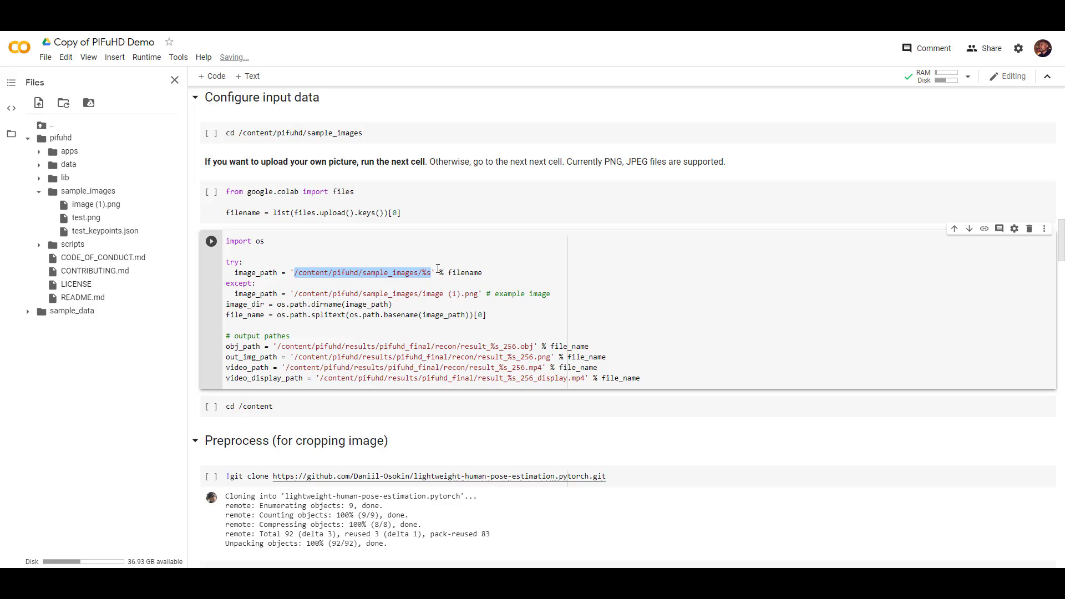
type("/content/pifuhd/sample_images/image (1).png")
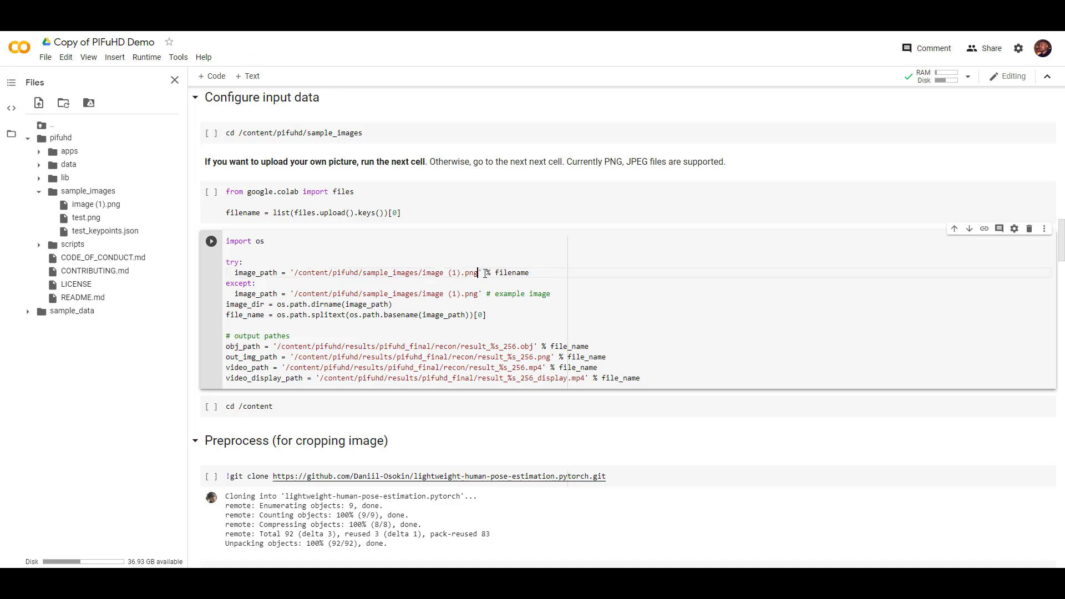
left_click_drag(485, 272, 542, 271)
key("BackSpace")
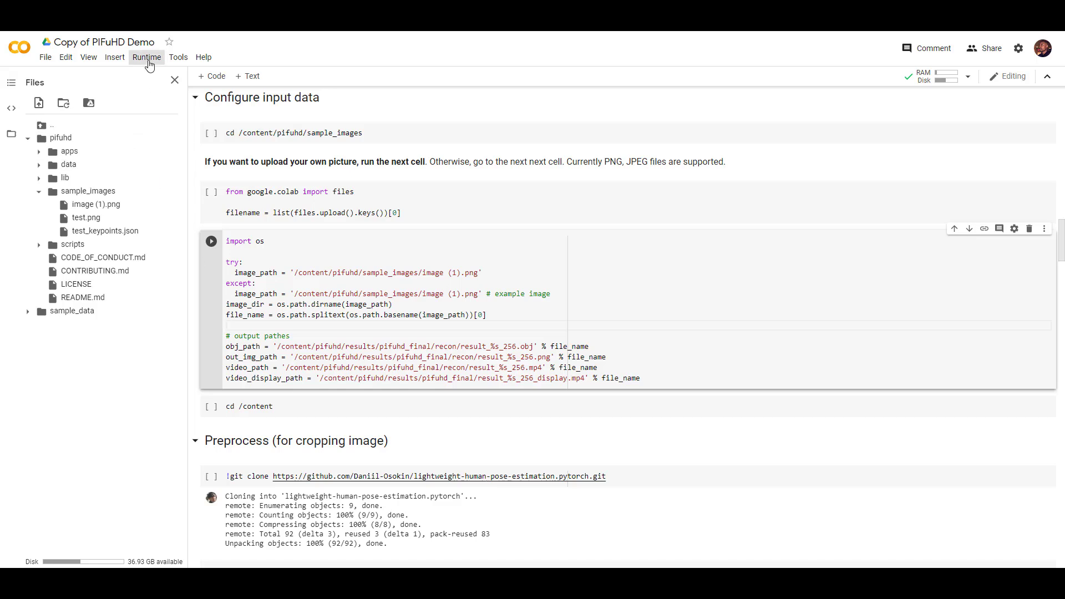
Run the image-path cell and every following cell with Runtime > Run after
left_click(146, 60)
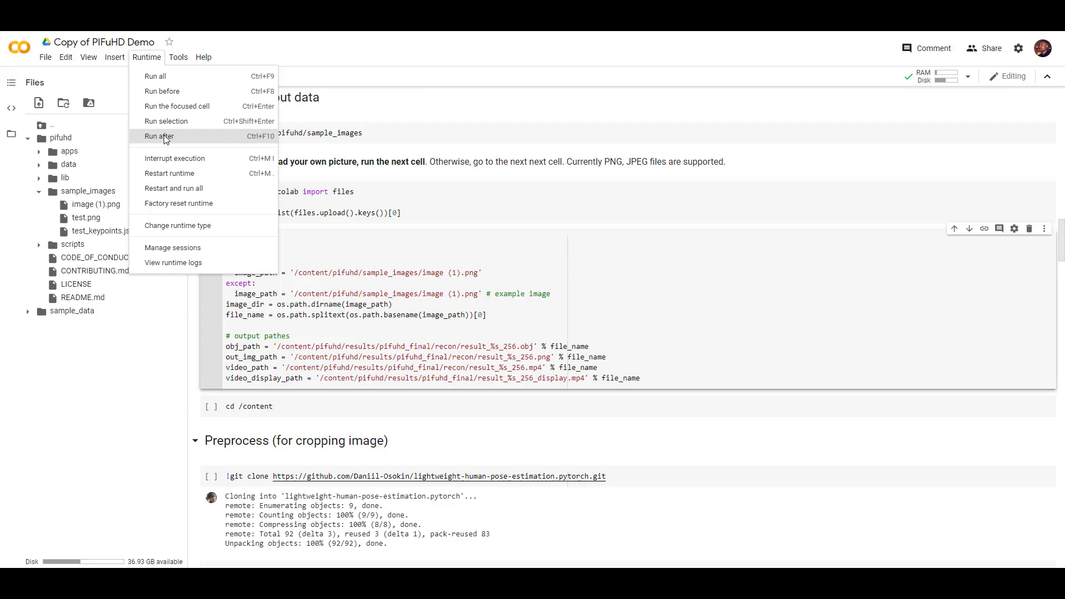
left_click(165, 139)
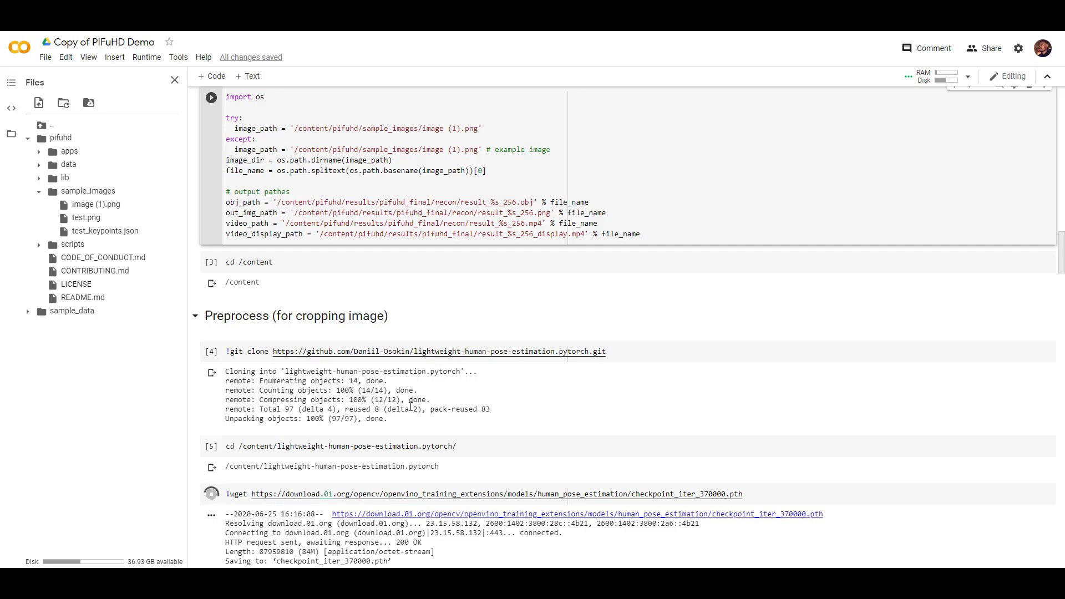
scroll(564, 414, "down", 3)
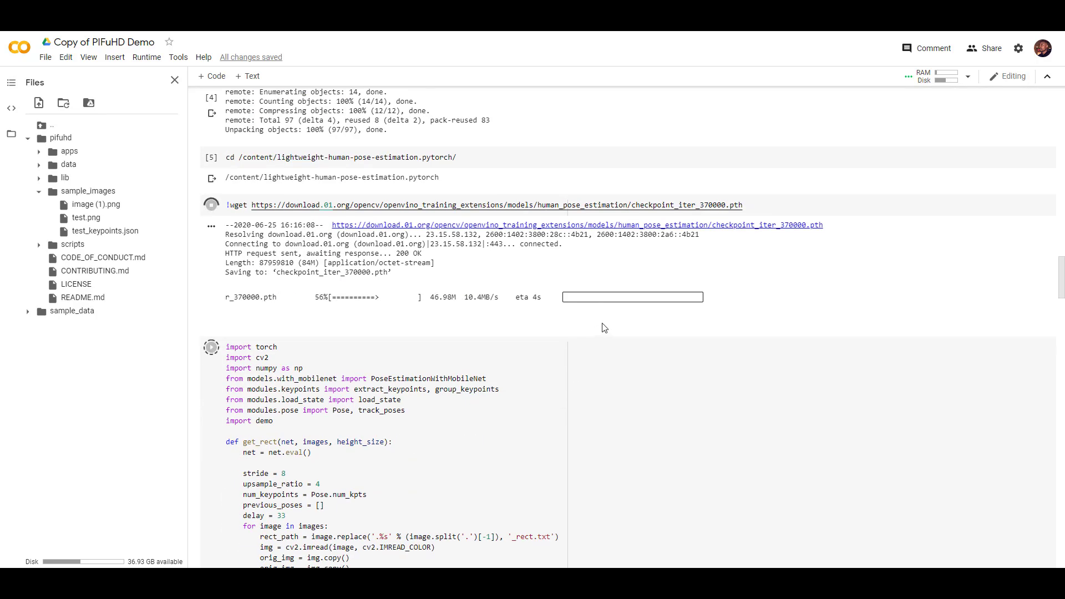
scroll(704, 286, "down", 1)
scroll(703, 286, "down", 3)
scroll(704, 286, "down", 3)
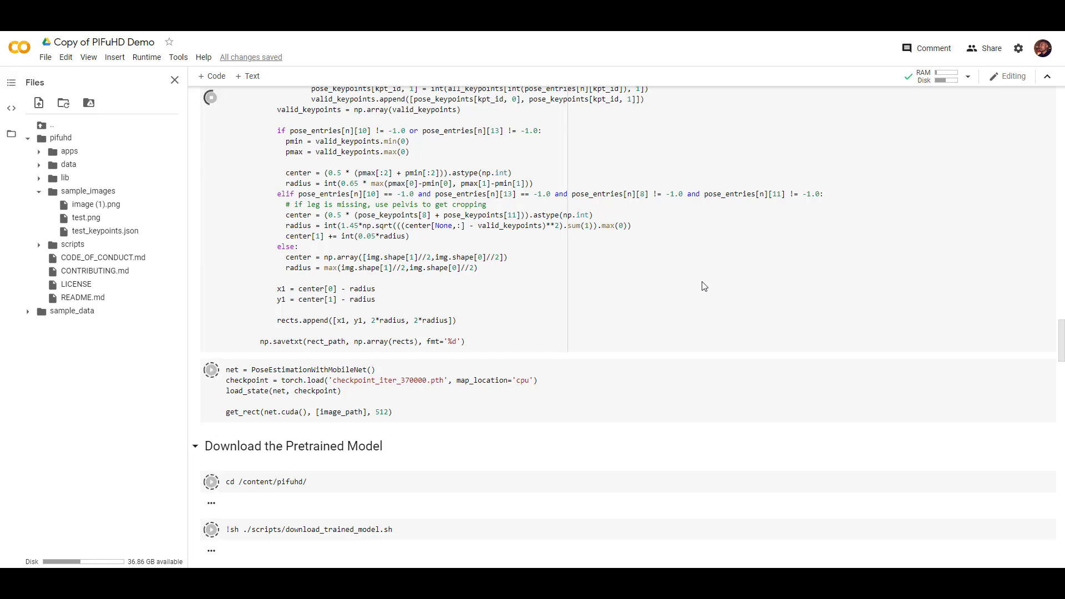
scroll(703, 285, "down", 15)
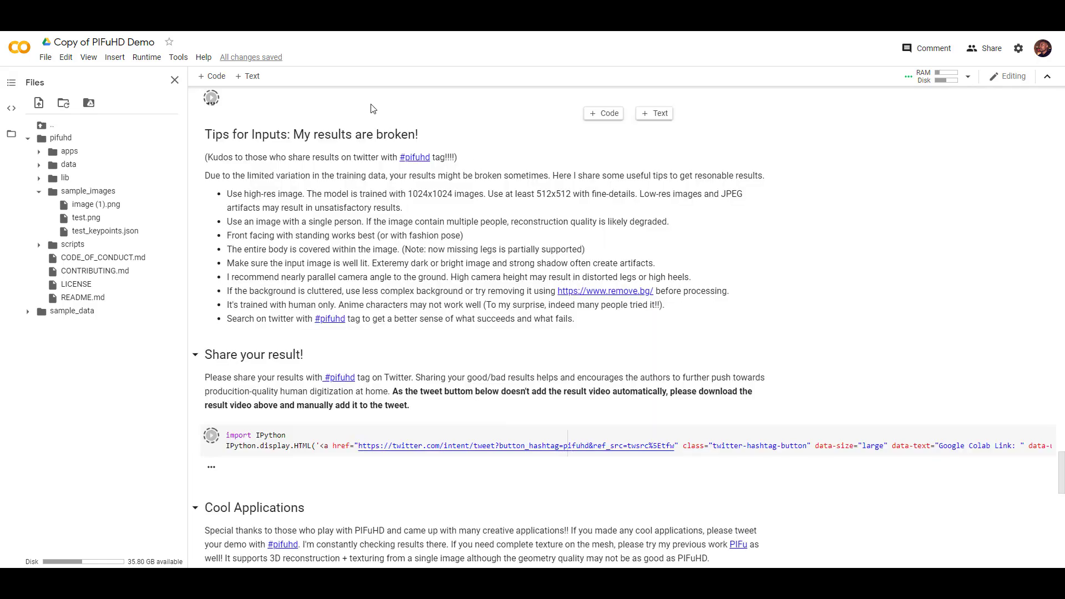
scroll(393, 305, "down", 3)
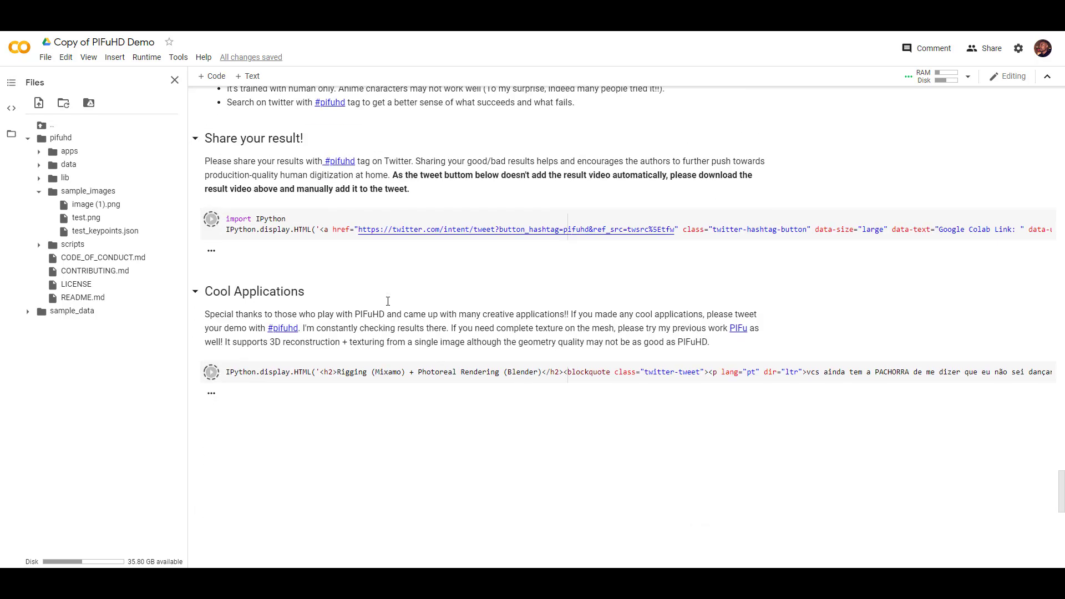
scroll(388, 301, "down", 3)
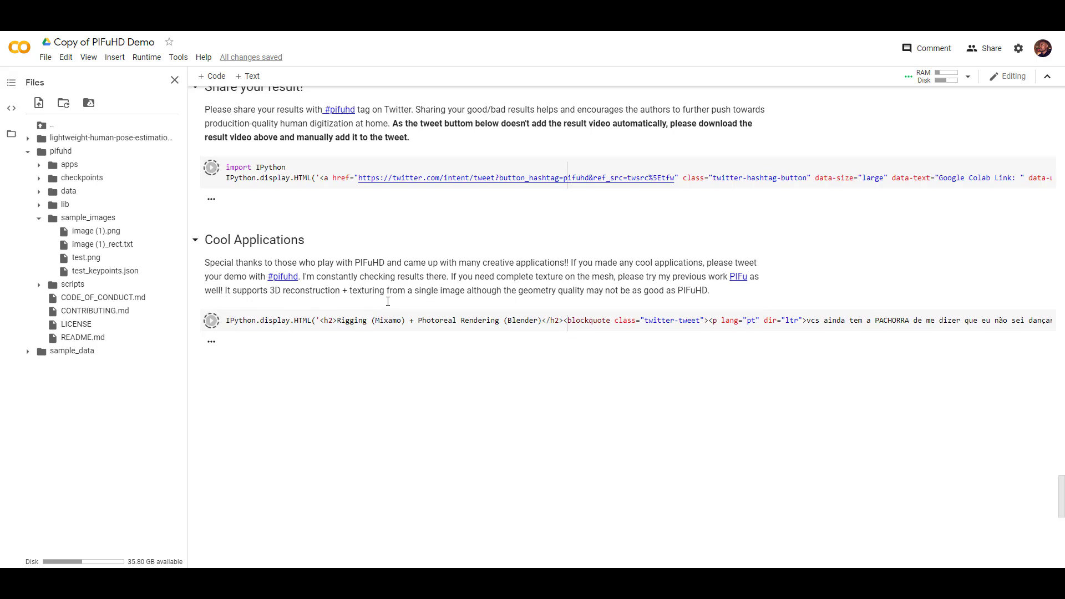
mouse_move(111, 138)
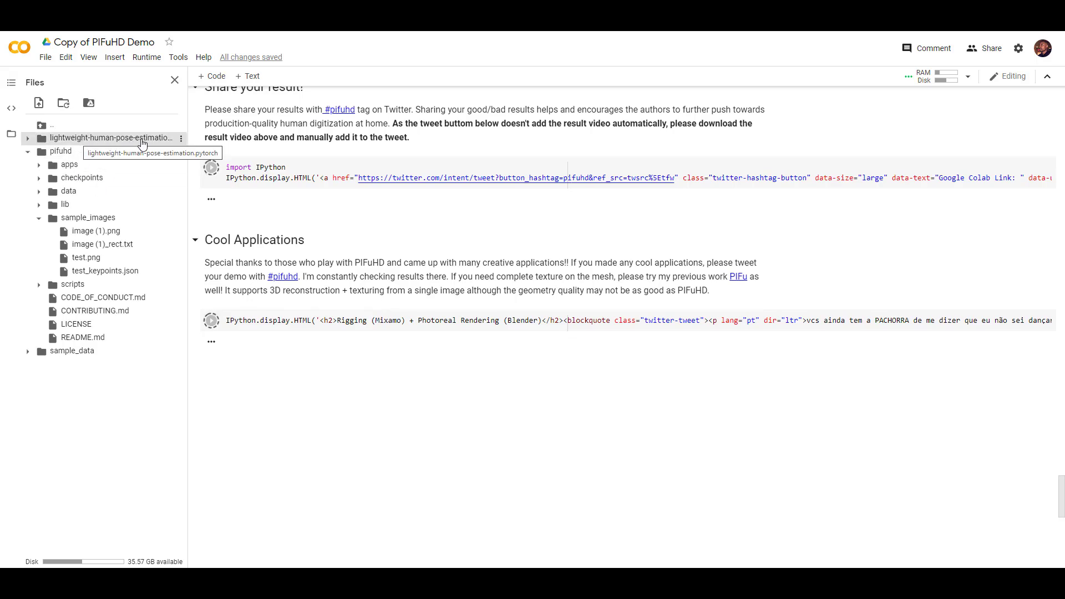
Expand and collapse the pose-estimation and sample_images folders while the image (1) mesh generates
left_click(29, 140)
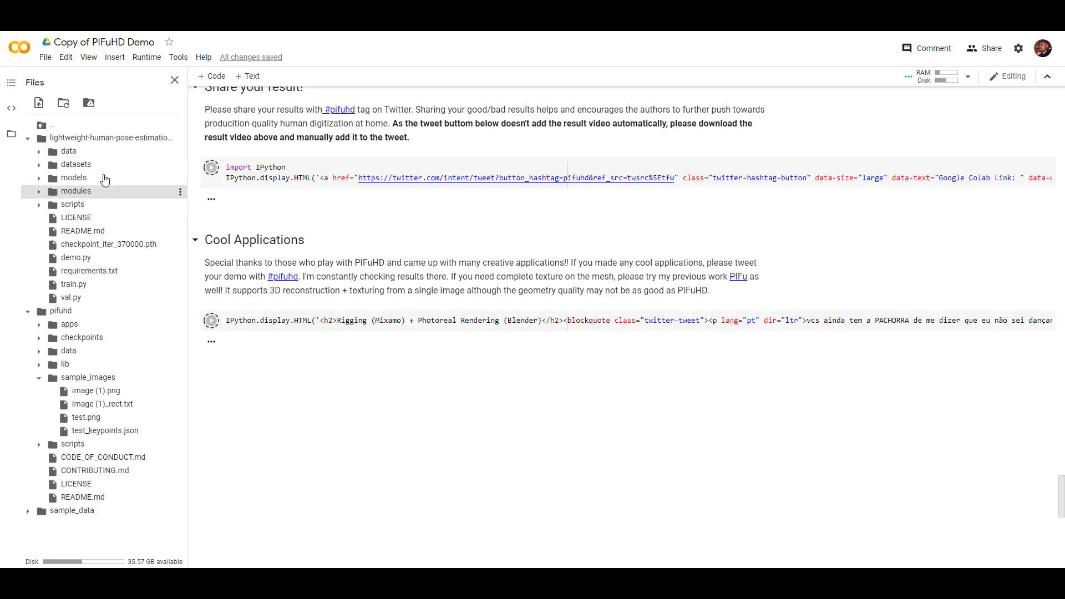
left_click(105, 178)
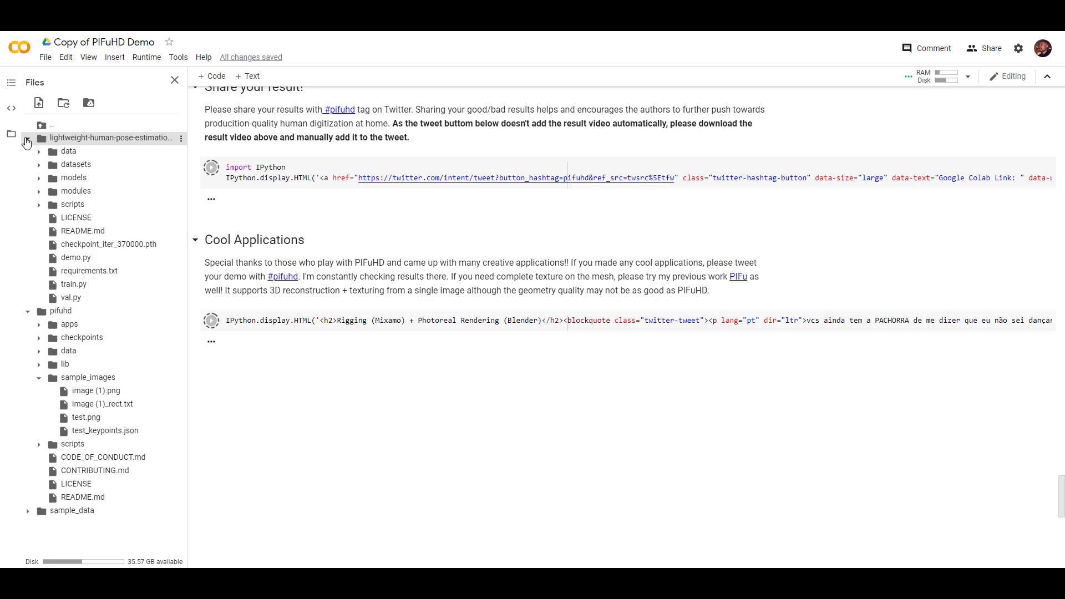
left_click(27, 137)
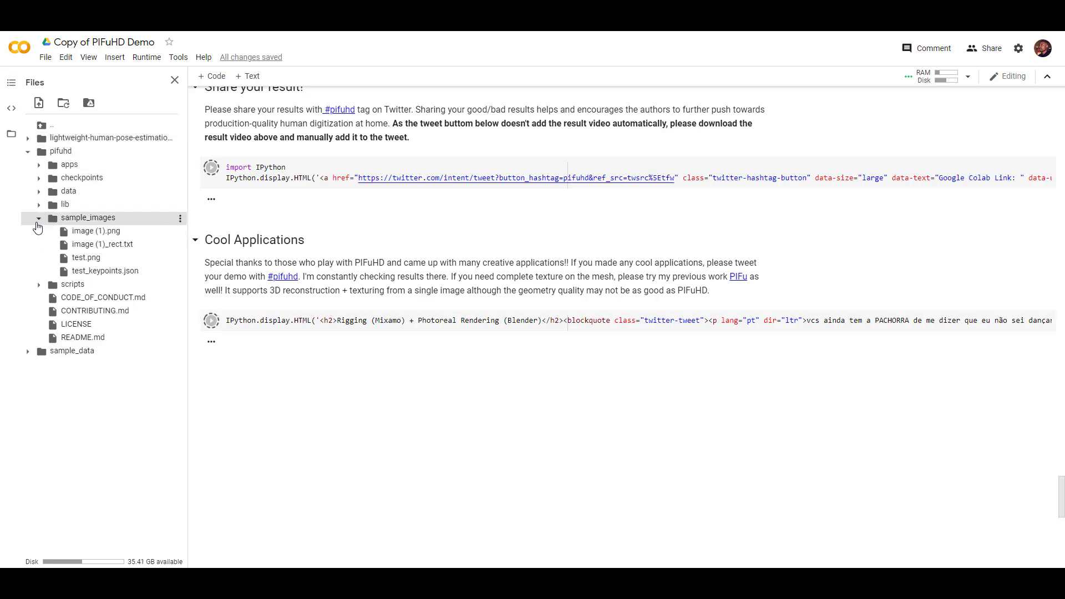
left_click(38, 217)
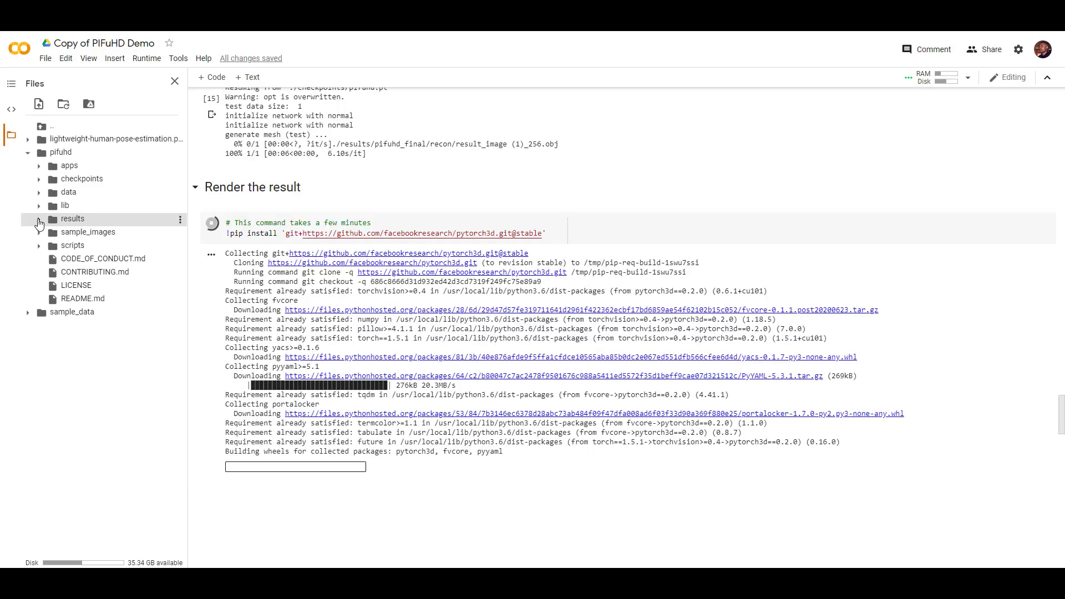
Download result_image (1)_256.obj from results/pifuhd_final/recon
left_click(39, 221)
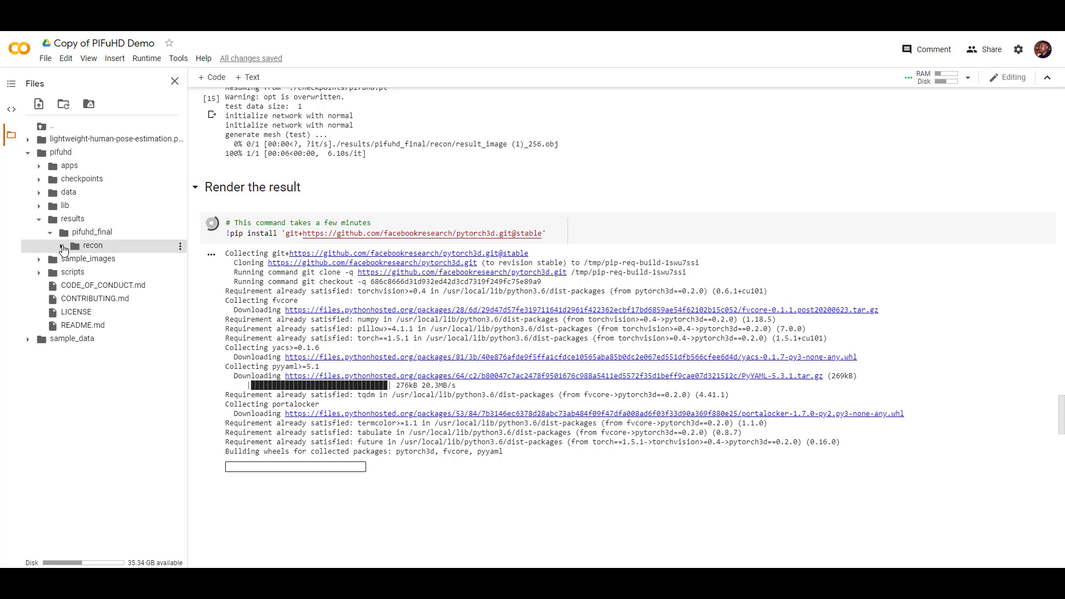
left_click(62, 246)
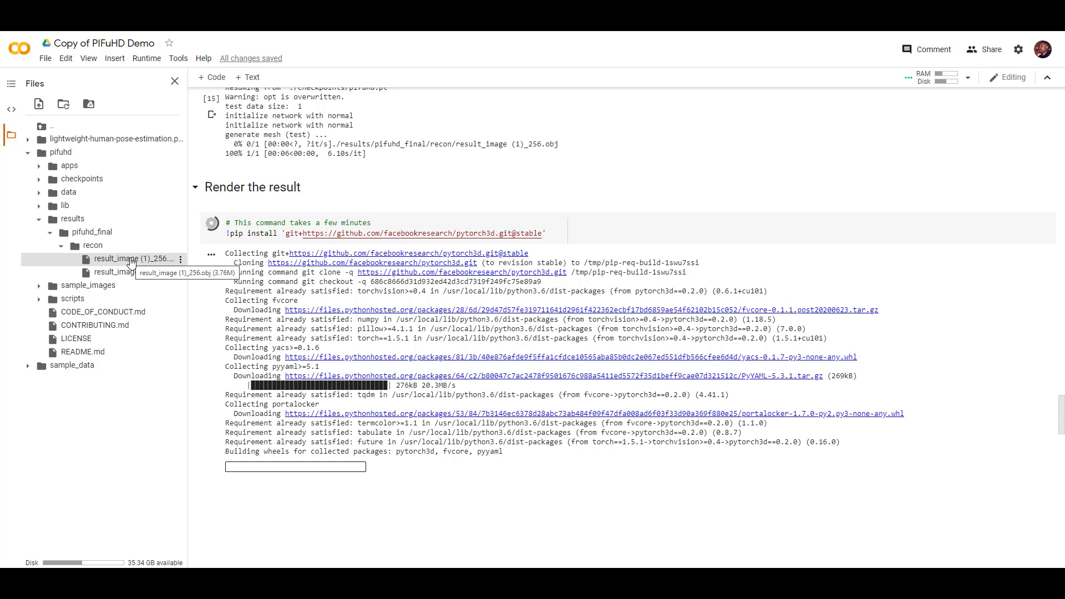
left_click(180, 260)
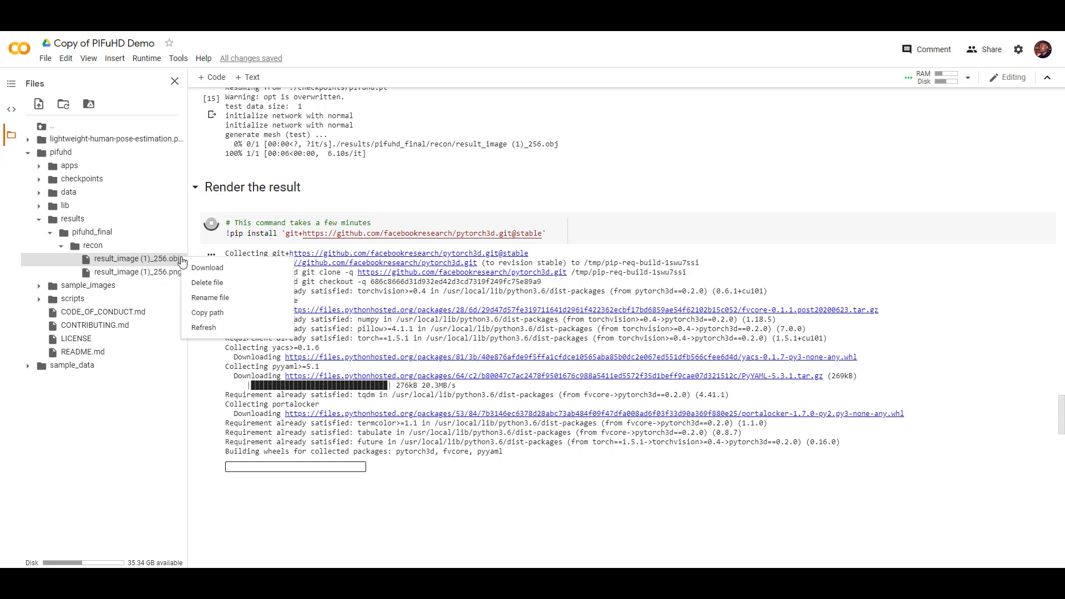
left_click(210, 270)
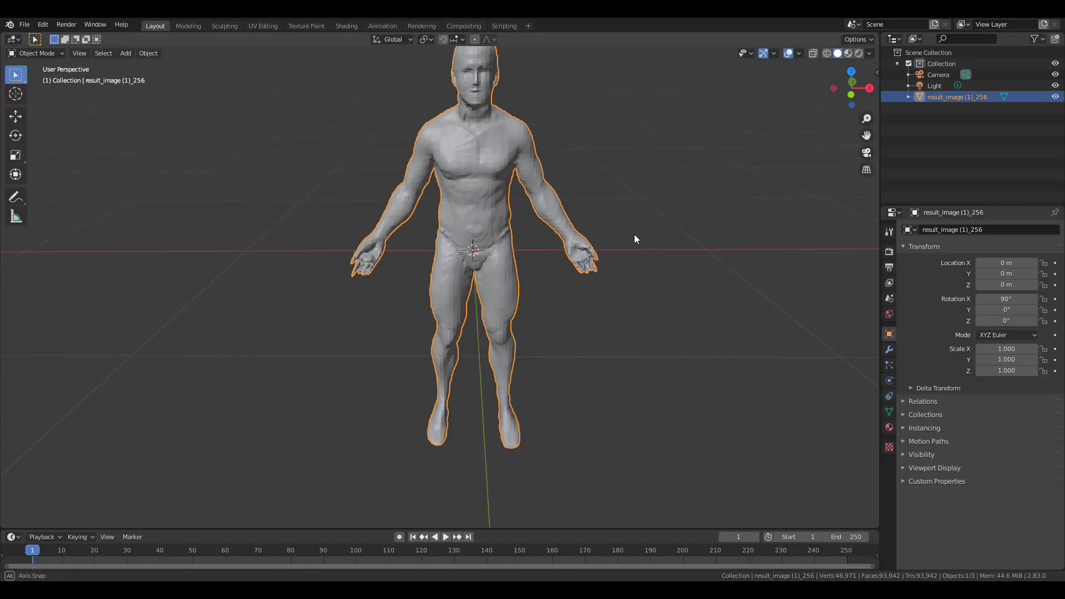
middle_click_drag(635, 238, 474, 228)
scroll(426, 295, "down", 2)
scroll(423, 317, "down", 2)
scroll(422, 317, "up", 5)
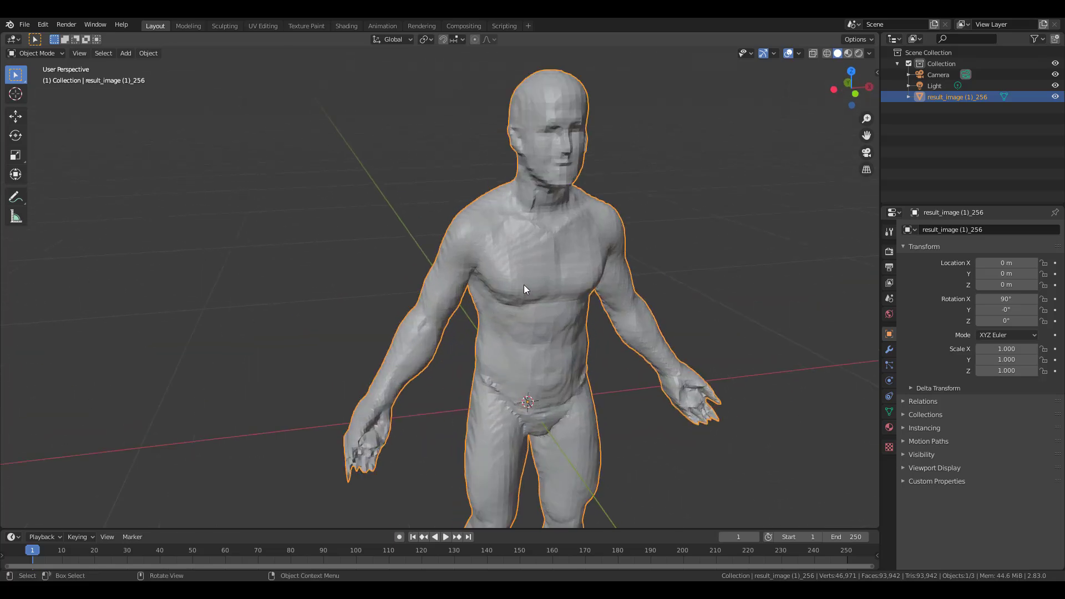
mouse_move(524, 285)
middle_mouse_down()
mouse_move(499, 260)
mouse_move(417, 265)
middle_mouse_up()
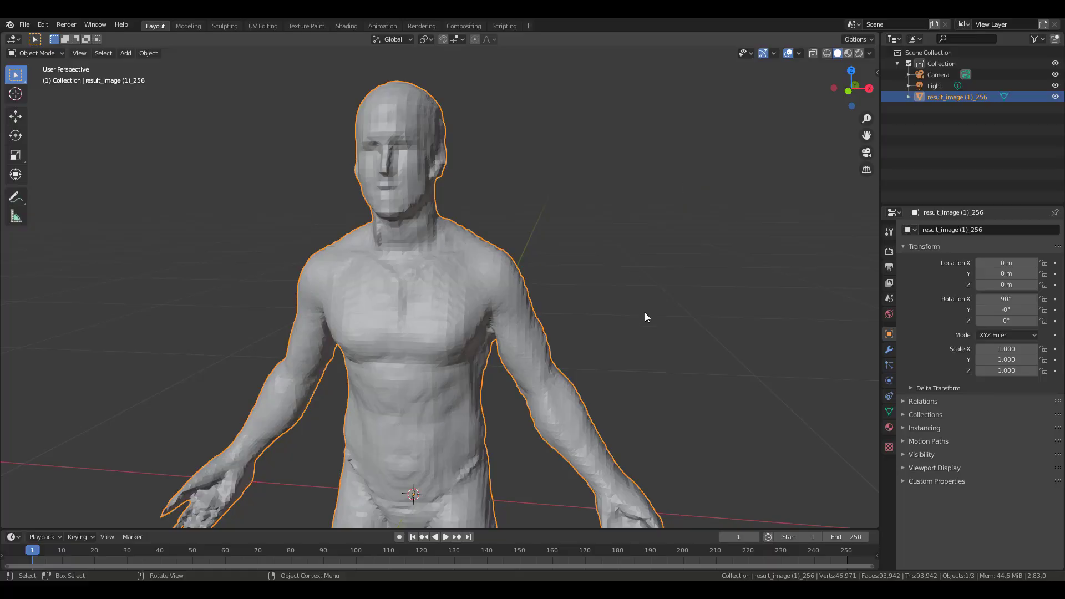
Orbit the imported body mesh to a three-quarter view to compare it with the photo
mouse_move(644, 312)
middle_mouse_down()
mouse_move(510, 298)
mouse_move(603, 298)
mouse_move(595, 361)
mouse_move(634, 251)
mouse_move(666, 303)
mouse_move(534, 288)
mouse_move(666, 298)
mouse_move(713, 288)
middle_mouse_up()
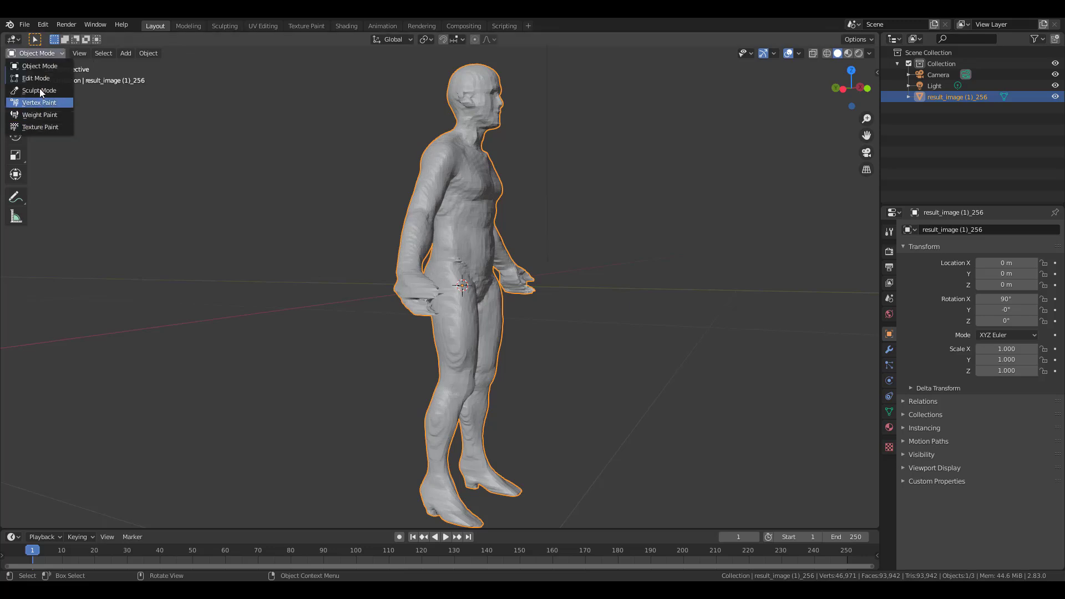
Enter Sculpt Mode and smooth the lumpy feet and legs with the draw brush
left_click(42, 90)
mouse_move(523, 269)
middle_mouse_down()
mouse_move(632, 275)
mouse_move(732, 249)
mouse_move(817, 295)
mouse_move(653, 346)
middle_mouse_up()
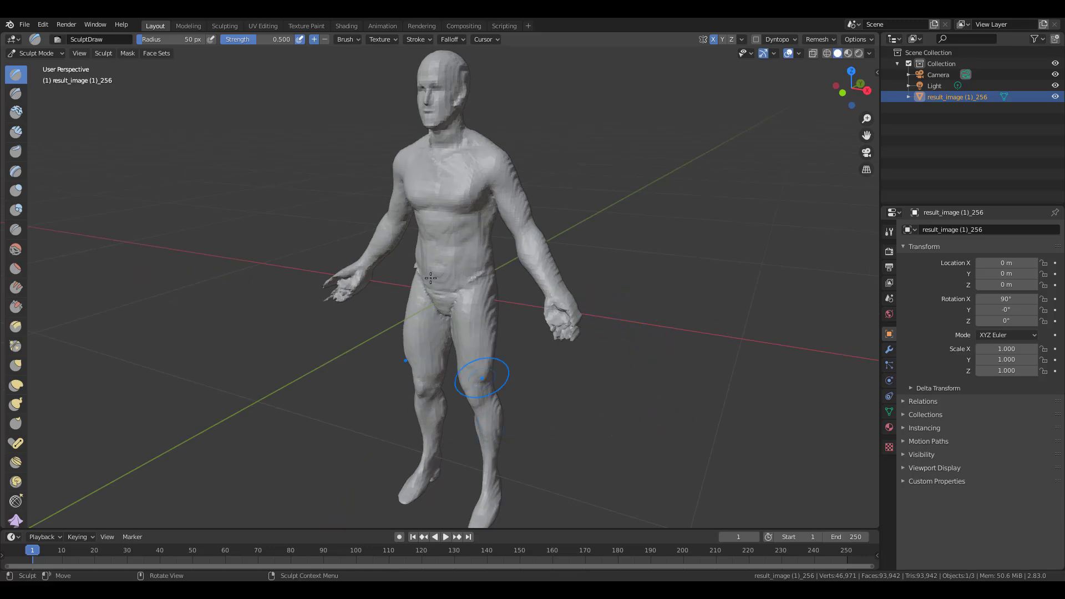
middle_click_drag(459, 317, 538, 319)
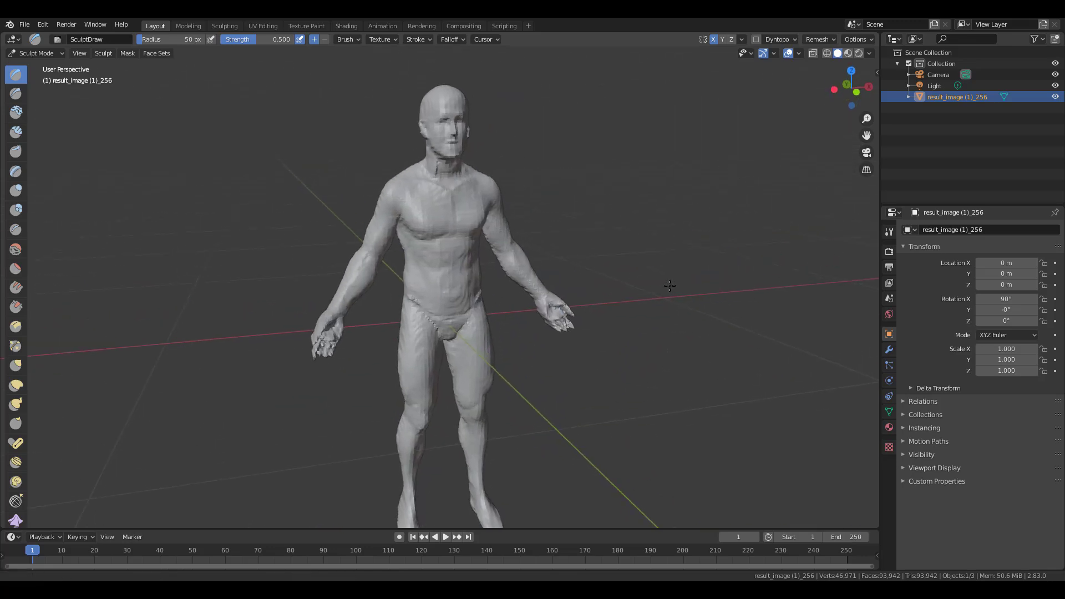
mouse_move(630, 329)
middle_mouse_down()
mouse_move(475, 336)
mouse_move(555, 379)
mouse_move(537, 349)
middle_mouse_up()
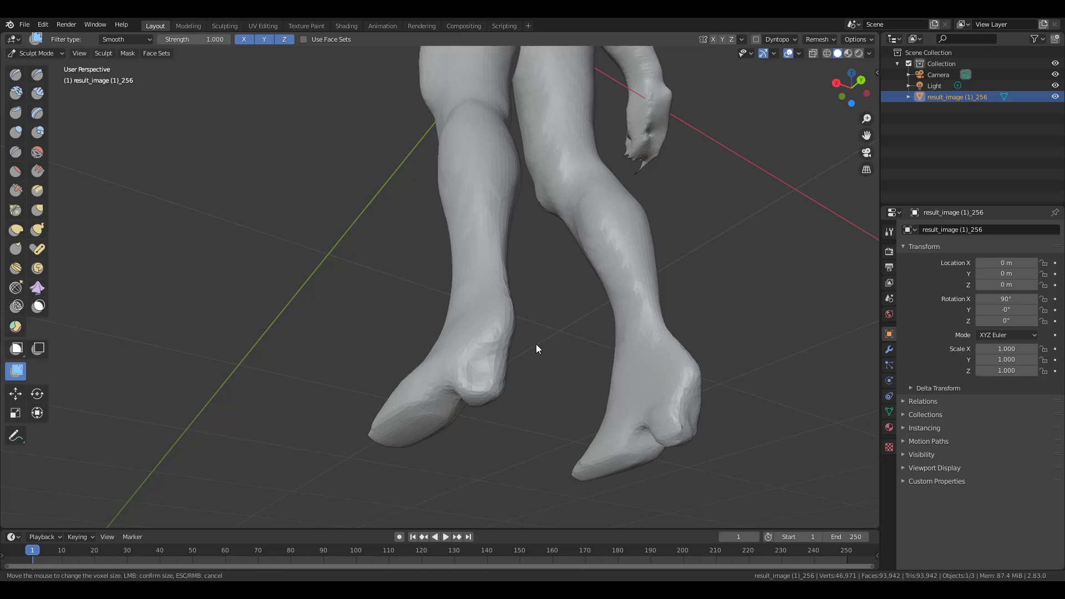
mouse_move(487, 388)
middle_mouse_down()
mouse_move(545, 289)
mouse_move(628, 433)
mouse_move(481, 429)
mouse_move(422, 418)
mouse_move(384, 395)
mouse_move(459, 427)
middle_mouse_up()
scroll(459, 427, "up", 2)
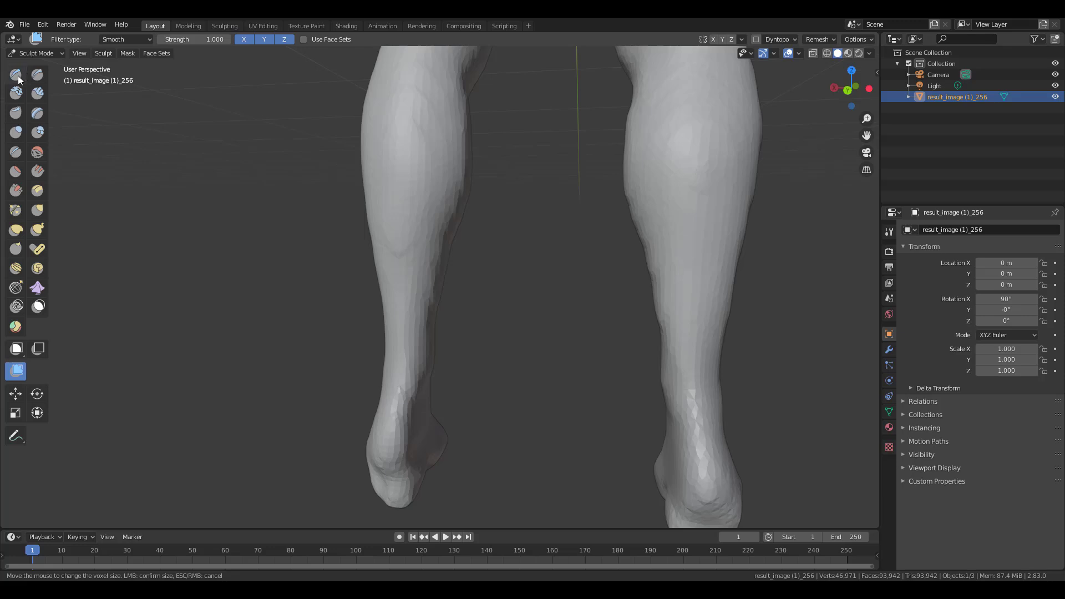
mouse_move(785, 333)
middle_mouse_down()
mouse_move(766, 299)
mouse_move(407, 311)
middle_mouse_up()
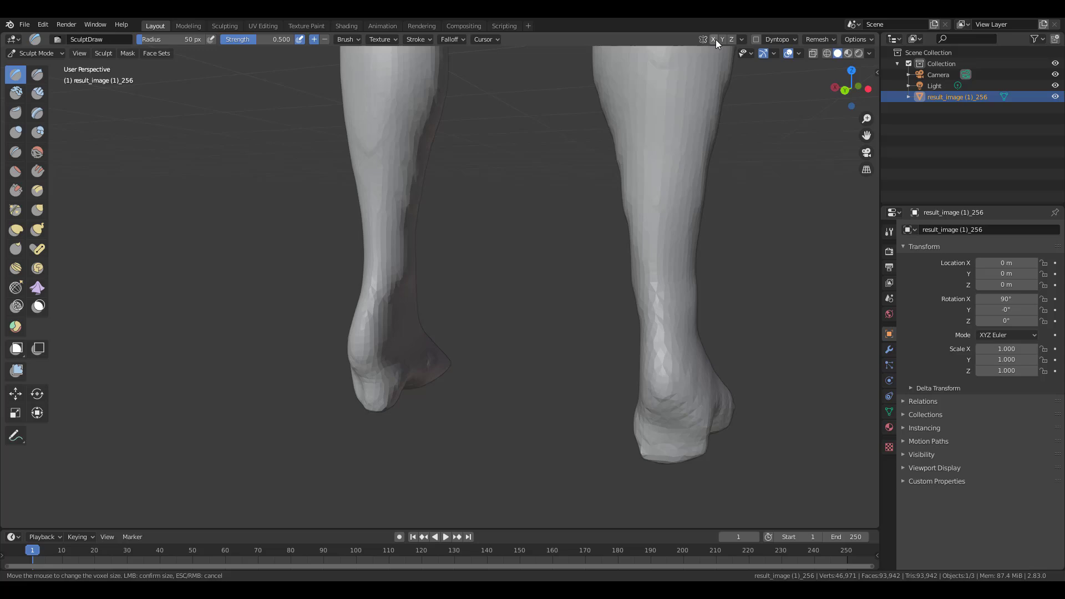
middle_click_drag(419, 336, 360, 224)
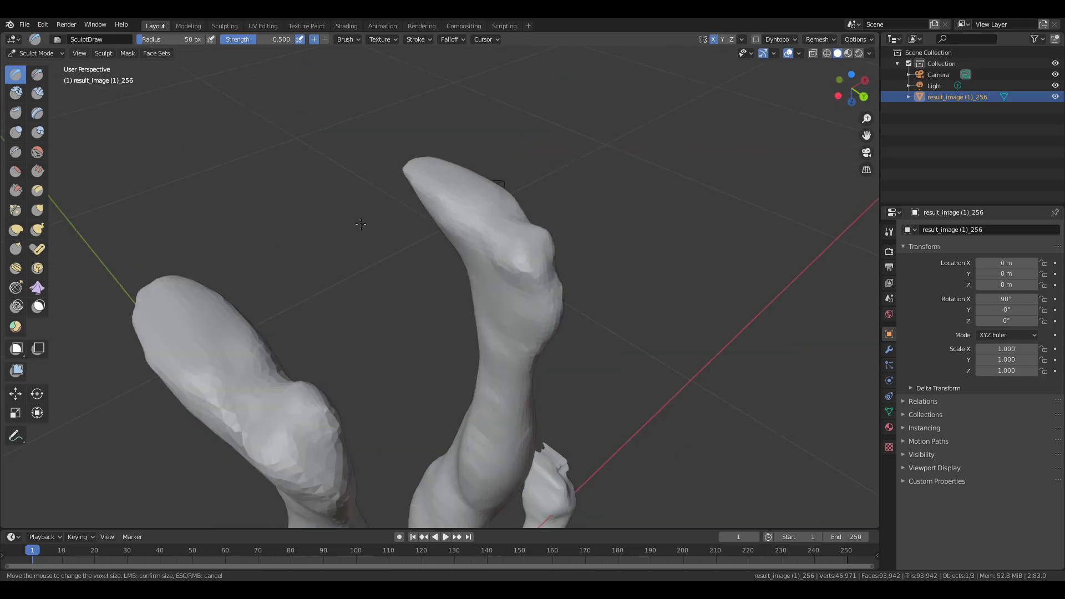
key("x")
mouse_move(221, 346)
middle_mouse_down()
mouse_move(611, 262)
mouse_move(500, 209)
middle_mouse_up()
scroll(309, 333, "up", 4)
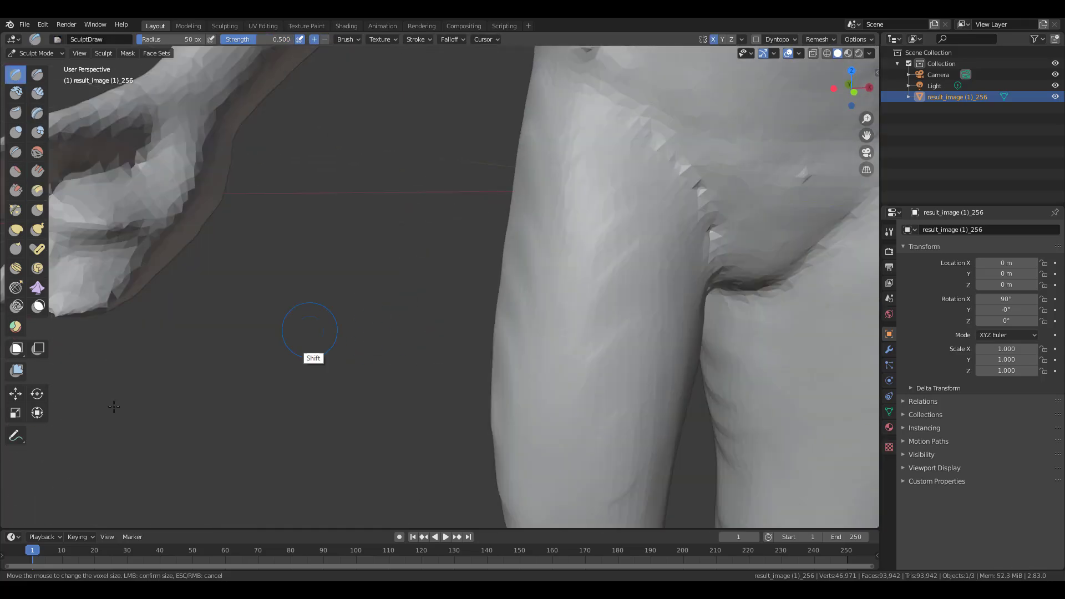
mouse_move(309, 333)
middle_mouse_down()
mouse_move(353, 286)
mouse_move(578, 305)
mouse_move(475, 262)
mouse_move(571, 346)
mouse_move(429, 425)
mouse_move(369, 191)
middle_mouse_up()
scroll(352, 285, "down", 5)
scroll(571, 345, "up", 5)
scroll(428, 426, "down", 5)
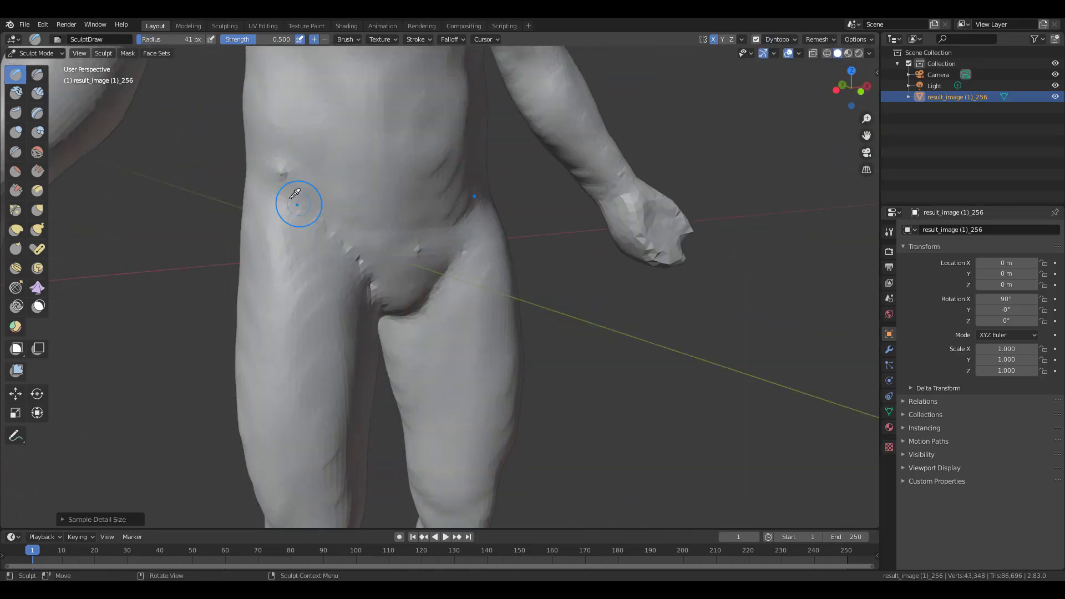
scroll(298, 203, "up", 4)
Smooth the hips with a larger brush, then the head and chest with a smaller one
mouse_move(297, 202)
middle_mouse_down()
mouse_move(632, 197)
mouse_move(489, 231)
middle_mouse_up()
key("f")
left_click(344, 214)
middle_click_drag(345, 214, 504, 305)
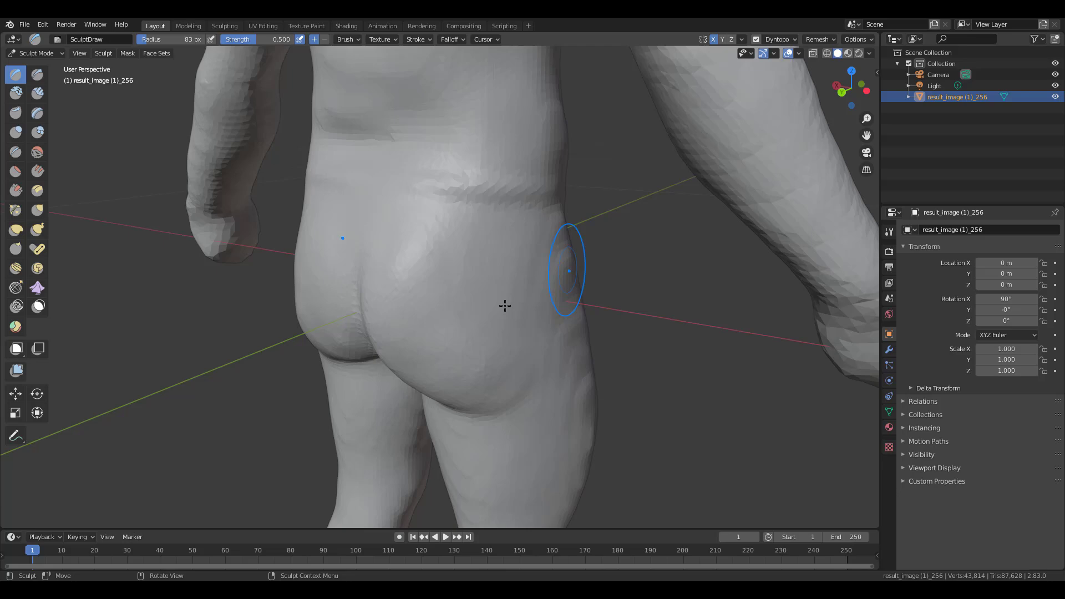
scroll(505, 305, "up", 4)
middle_click_drag(531, 360, 290, 221)
scroll(506, 411, "down", 5)
middle_click_drag(507, 411, 340, 214)
scroll(340, 214, "up", 5)
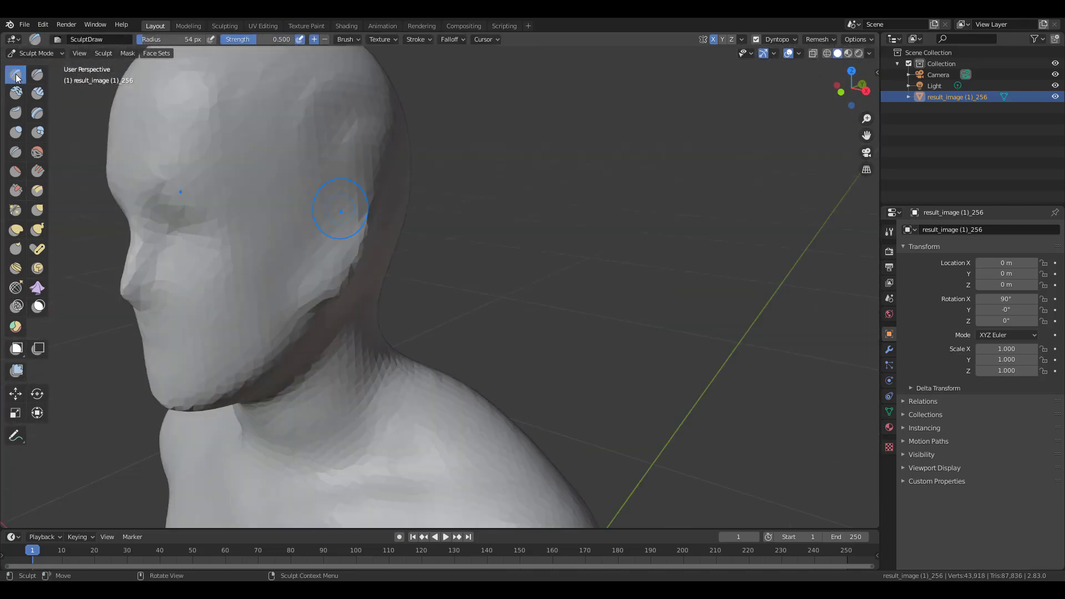
key("f")
left_click(358, 250)
mouse_move(358, 251)
middle_mouse_down()
mouse_move(431, 178)
mouse_move(592, 241)
middle_mouse_up()
scroll(471, 361, "down", 4)
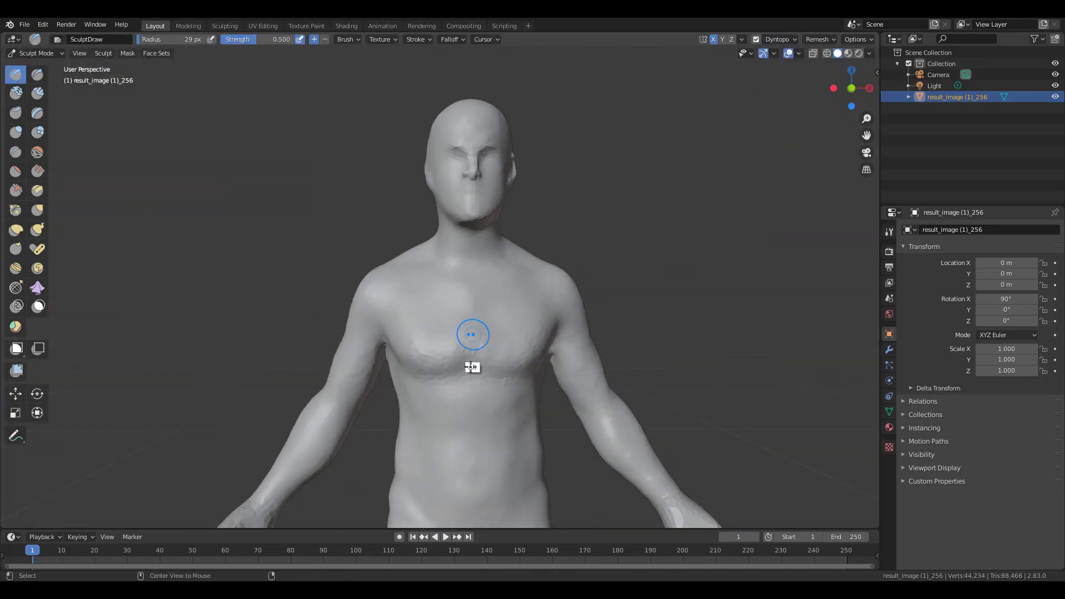
scroll(757, 216, "up", 4)
mouse_move(757, 216)
middle_mouse_down()
mouse_move(376, 178)
mouse_move(547, 273)
mouse_move(535, 362)
middle_mouse_up()
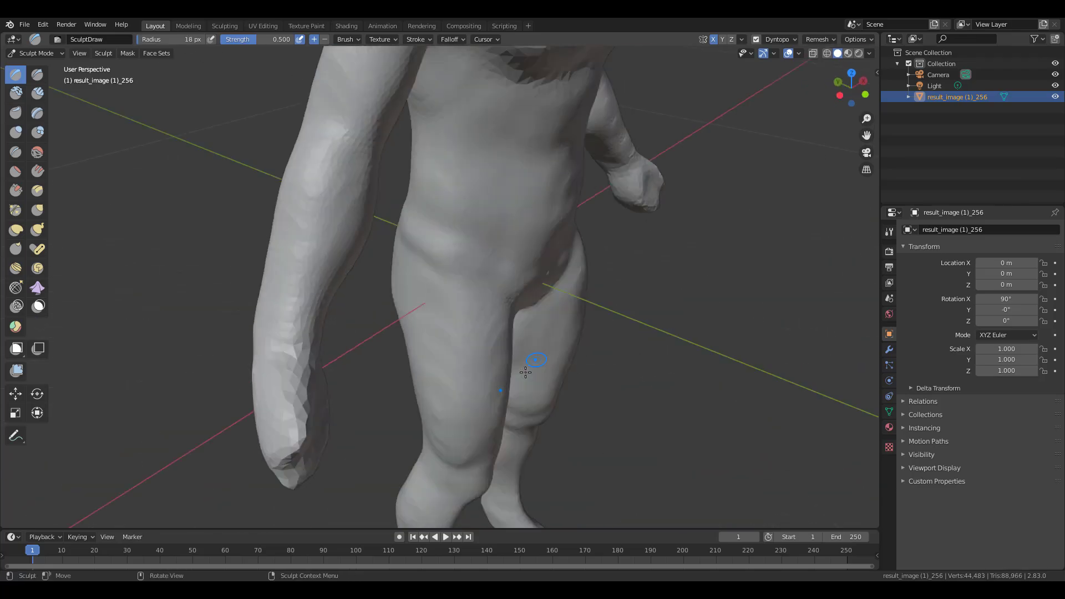
Leave sculpting, bring up the sculpting options menu, and frame the whole figure
key("Tab")
right_click(20, 82)
key("Escape")
left_click_drag(317, 350, 213, 491)
Add a Mirror modifier across the body's centre
left_click(983, 229)
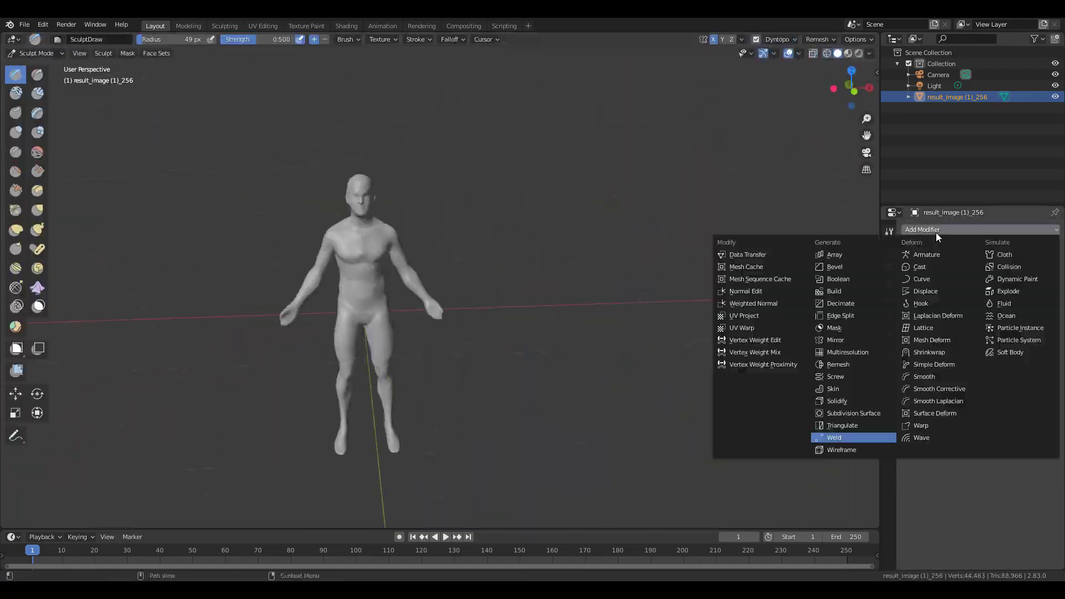
left_click(820, 417)
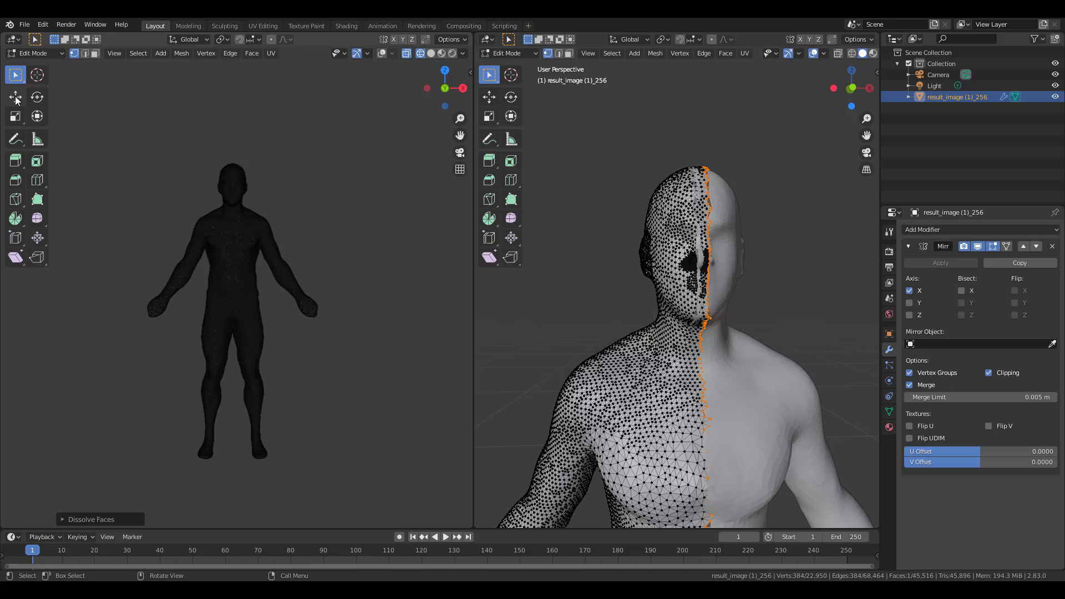
key("Escape")
Box-select the centre seam vertices and scale them to 0 along X
left_click_drag(343, 107, 229, 500)
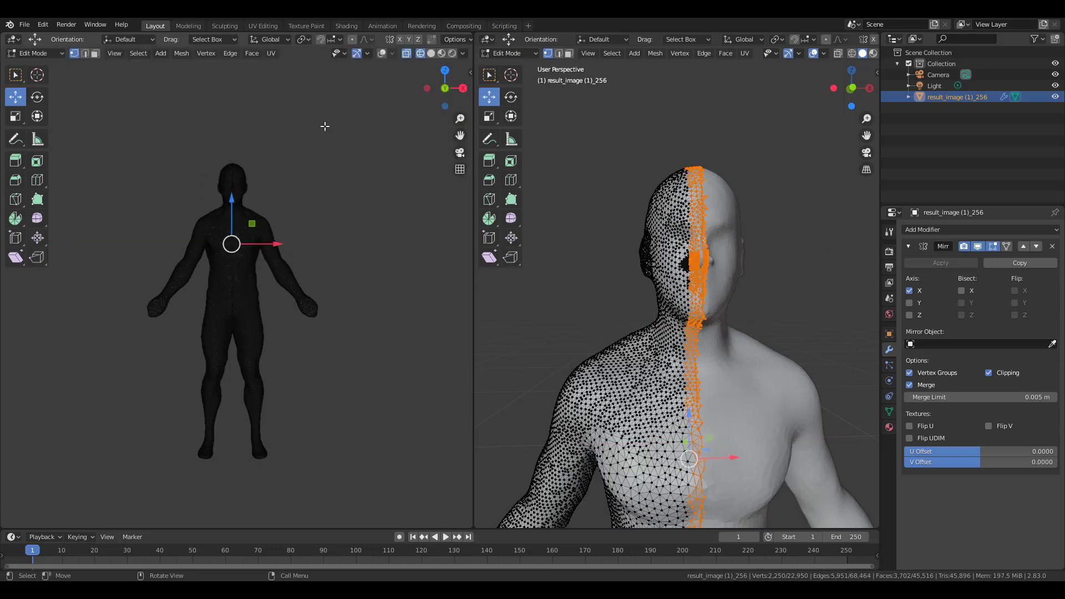
key("KP_7")
key("KP_1")
scroll(268, 351, "up", 3)
left_click_drag(344, 73, 220, 529)
right_click(225, 516)
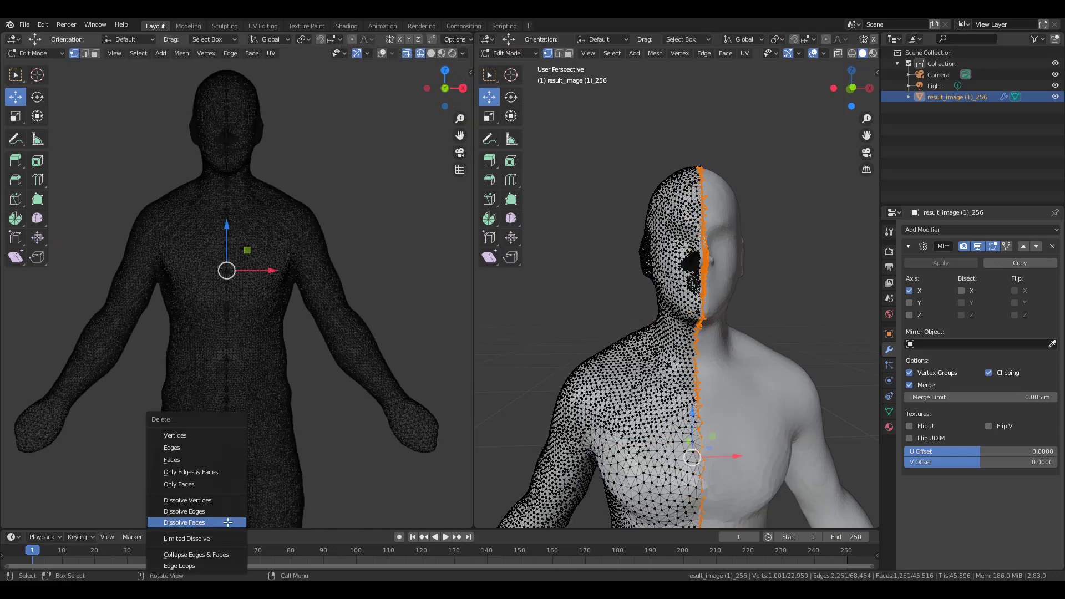
key("s")
key("x")
key("0")
key("Return")
key("alt+a")
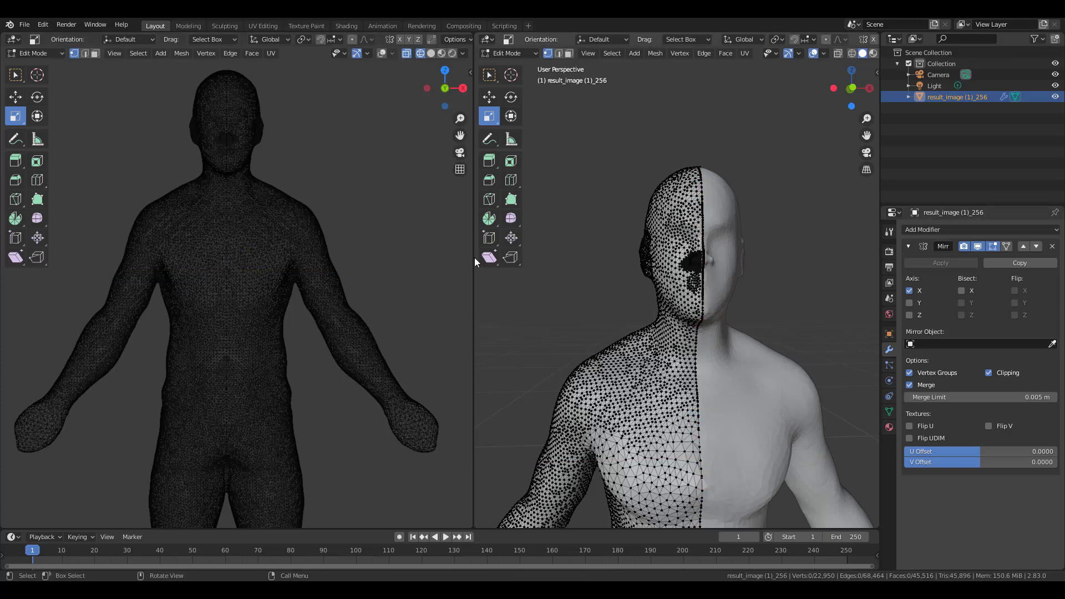
Return to Object Mode and apply the Mirror modifier to the mesh
left_click_drag(475, 262, 178, 262)
key("Tab")
scroll(651, 283, "down", 5)
scroll(551, 238, "up", 5)
scroll(502, 281, "down", 3)
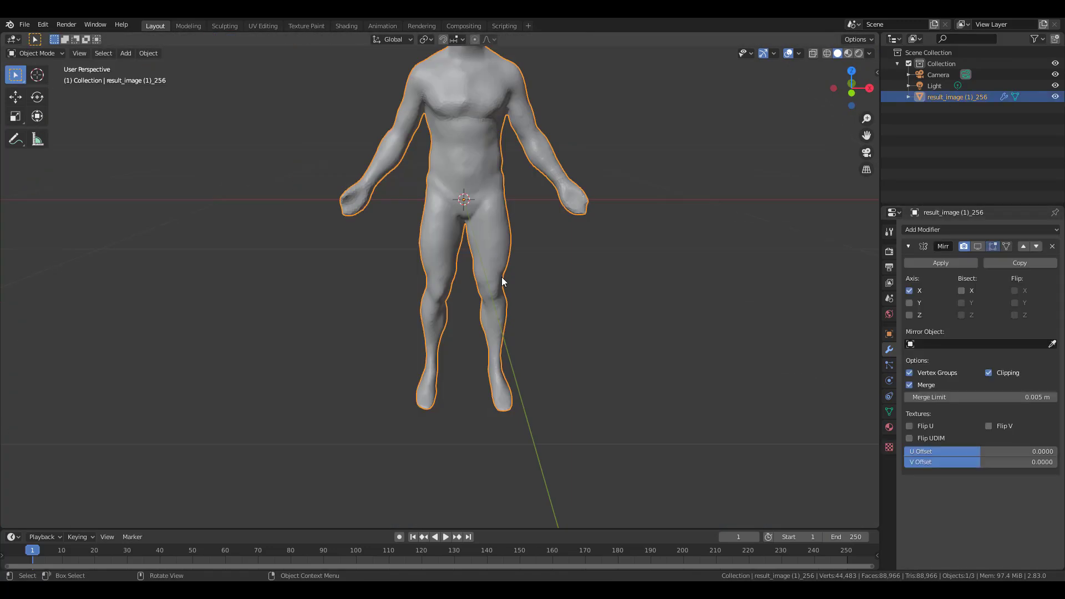
mouse_move(501, 281)
middle_mouse_down()
mouse_move(514, 209)
mouse_move(529, 334)
middle_mouse_up()
scroll(490, 277, "up", 2)
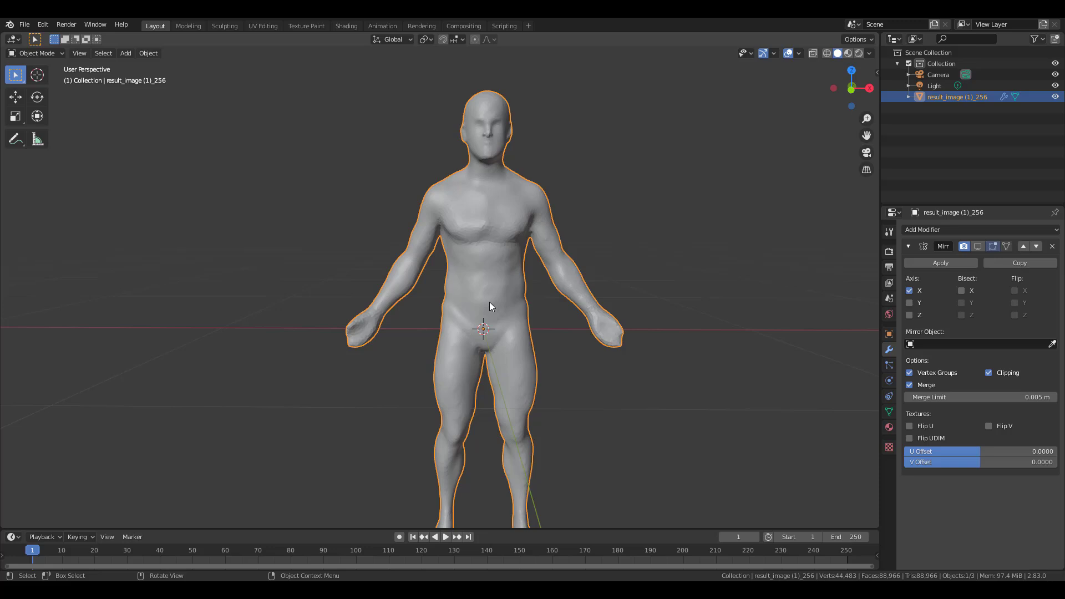
scroll(490, 302, "up", 1)
scroll(750, 358, "up", 1)
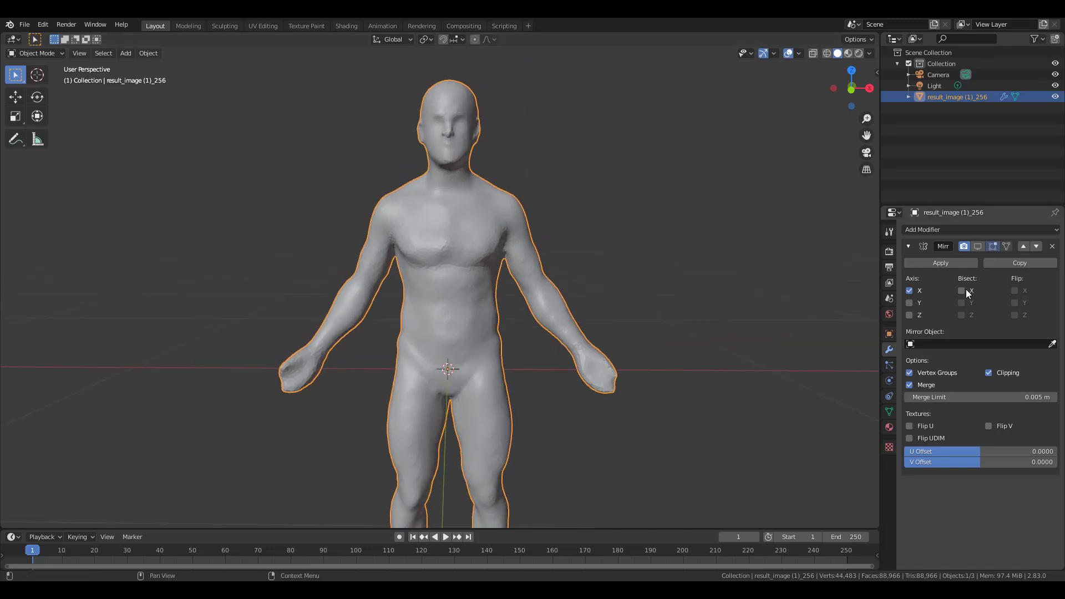
left_click(1052, 247)
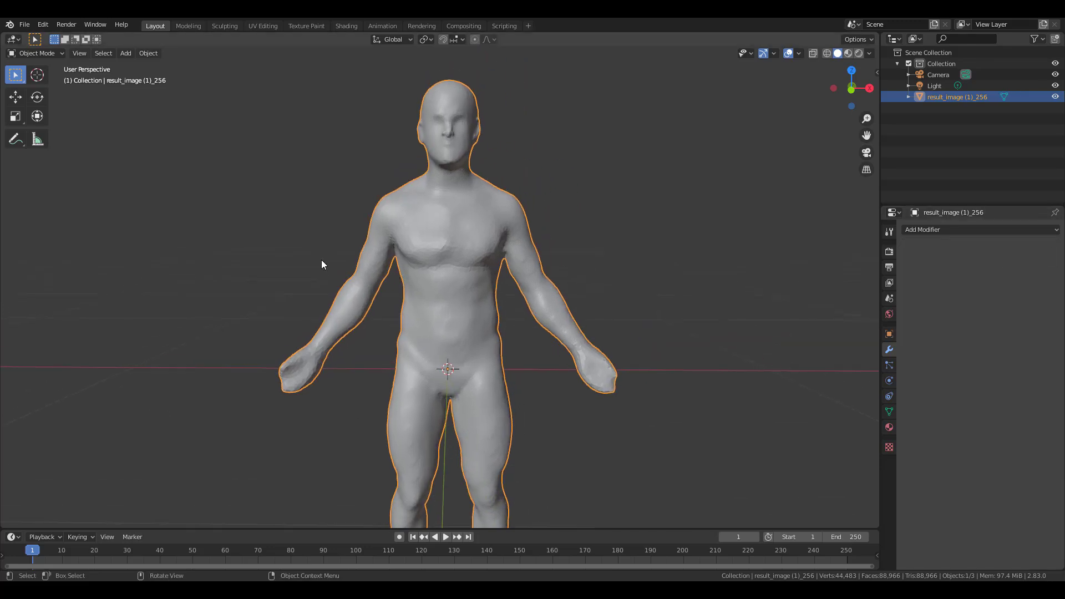
middle_click_drag(387, 265, 290, 231)
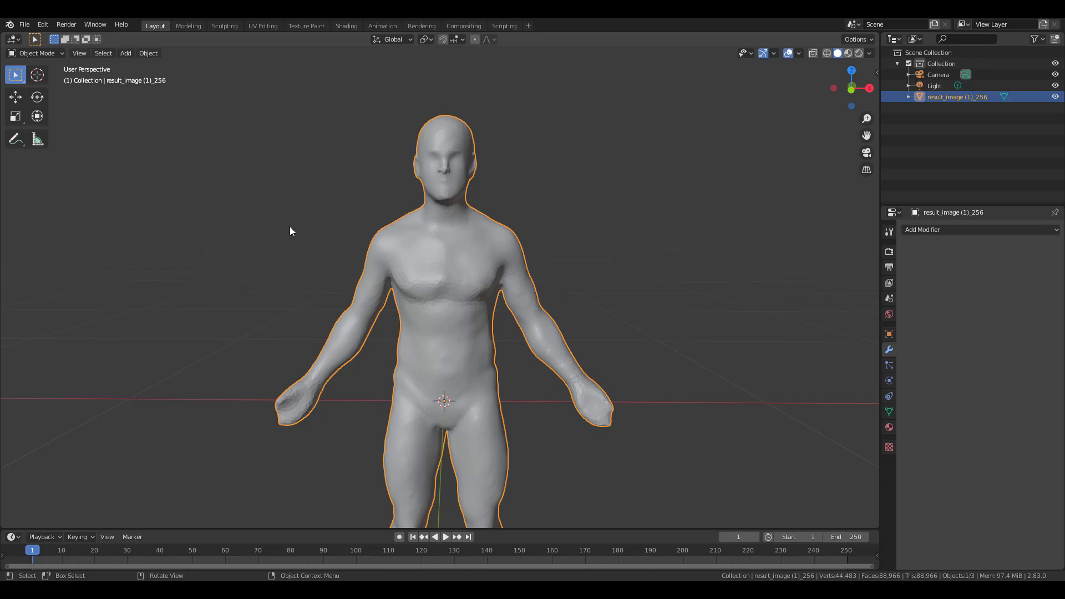
Export the cleaned body mesh and drag the file into Mixamo's Upload Character dialog
left_click(25, 23)
mouse_move(41, 185)
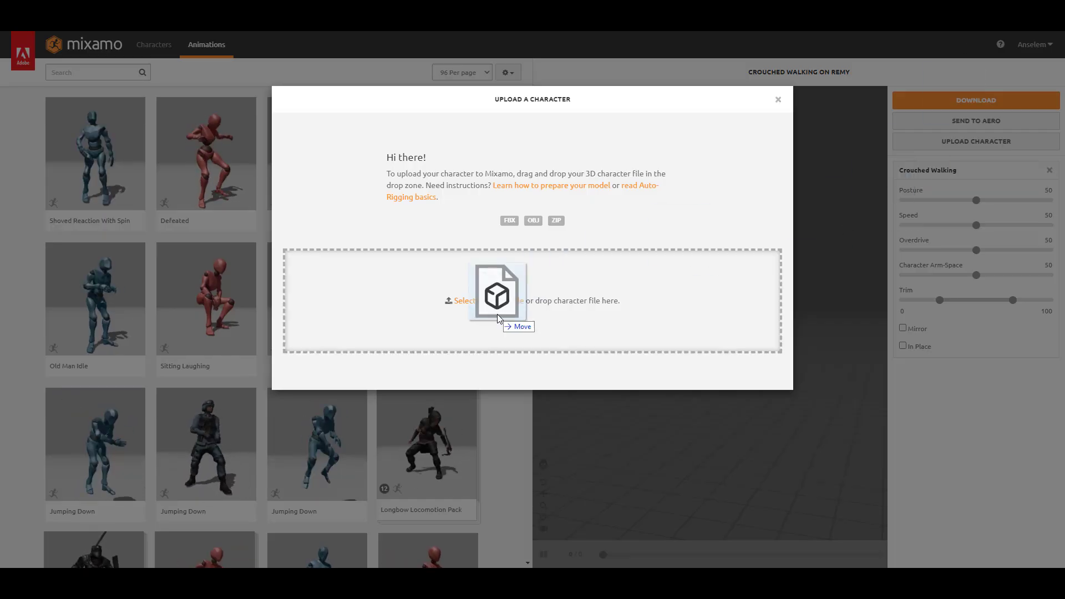
left_click_drag(931, 158, 497, 314)
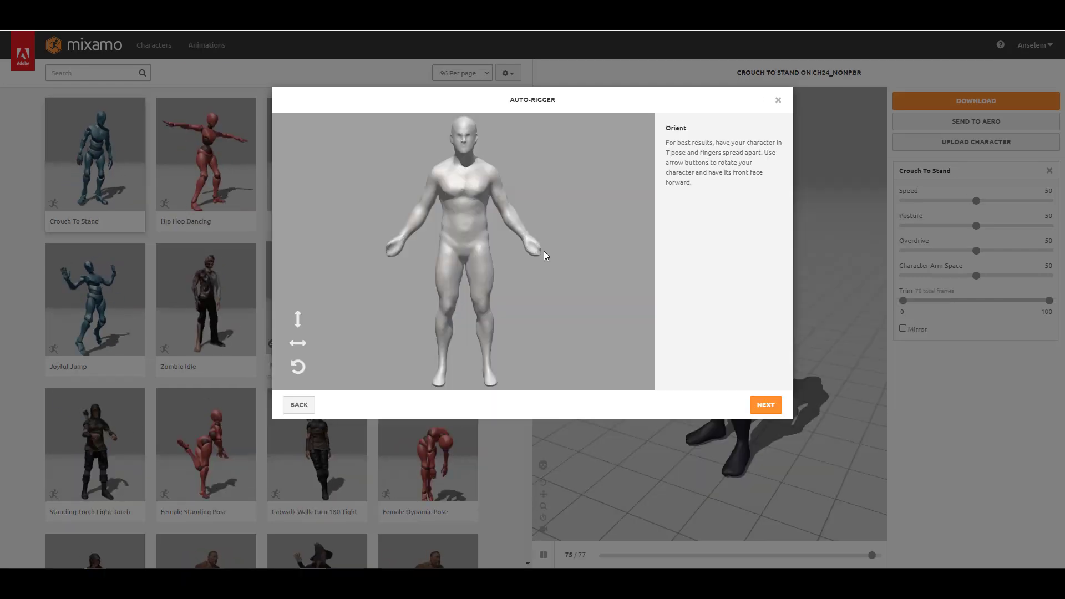
Place the chin and wrist markers, run auto-rigging, and accept the rigged model
left_click(763, 406)
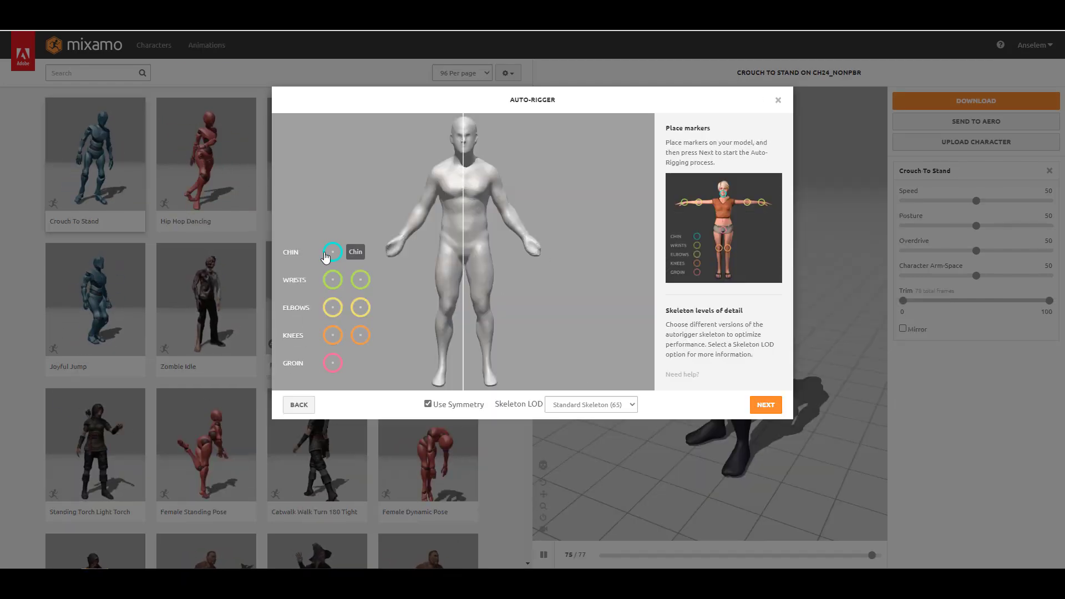
left_click_drag(332, 252, 464, 154)
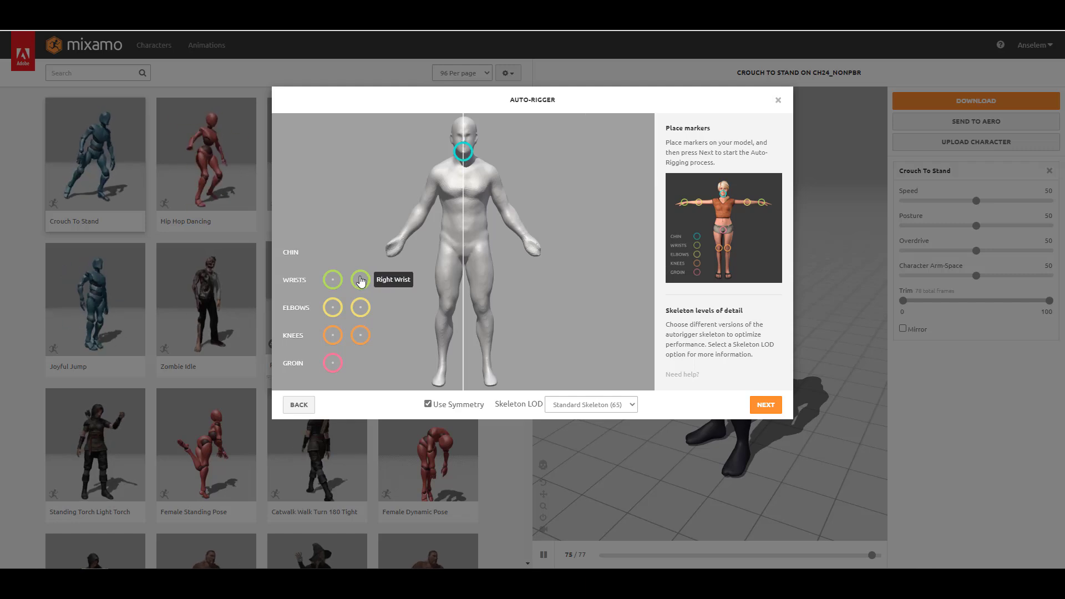
left_click_drag(361, 281, 368, 280)
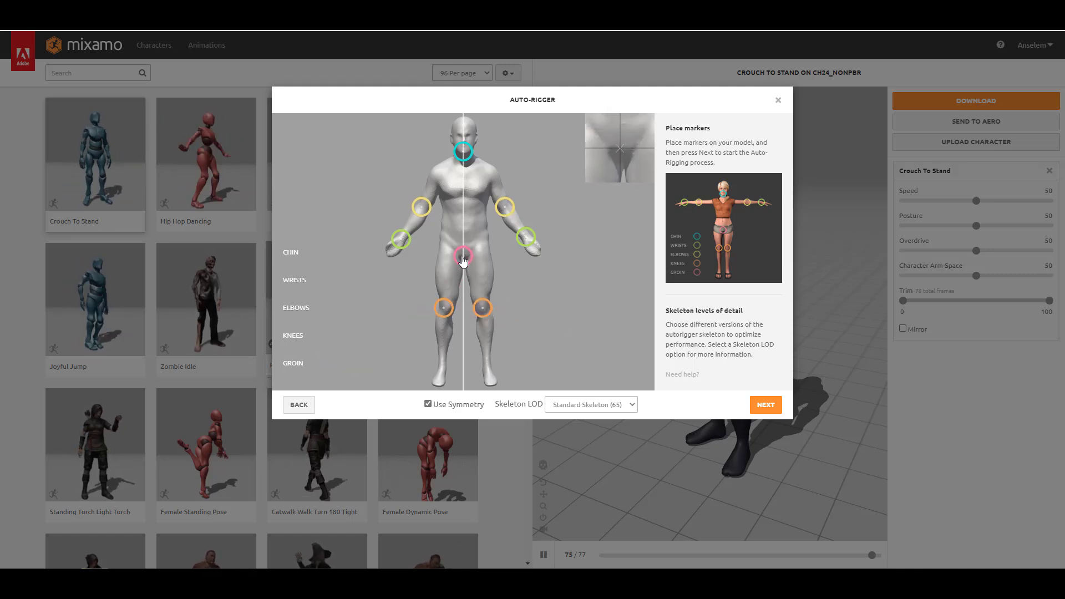
left_click(767, 408)
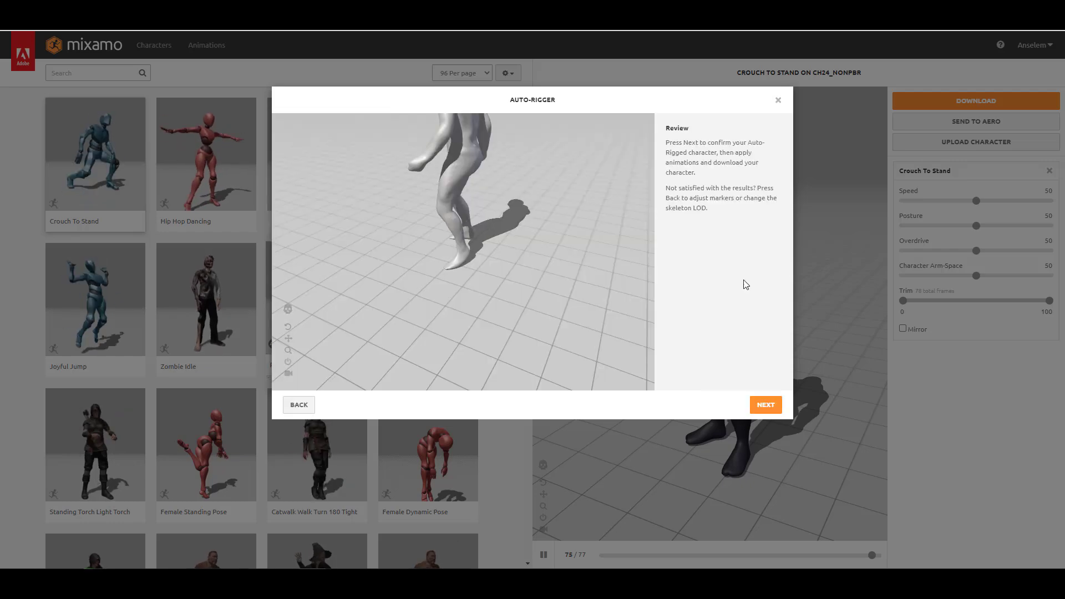
left_click(763, 406)
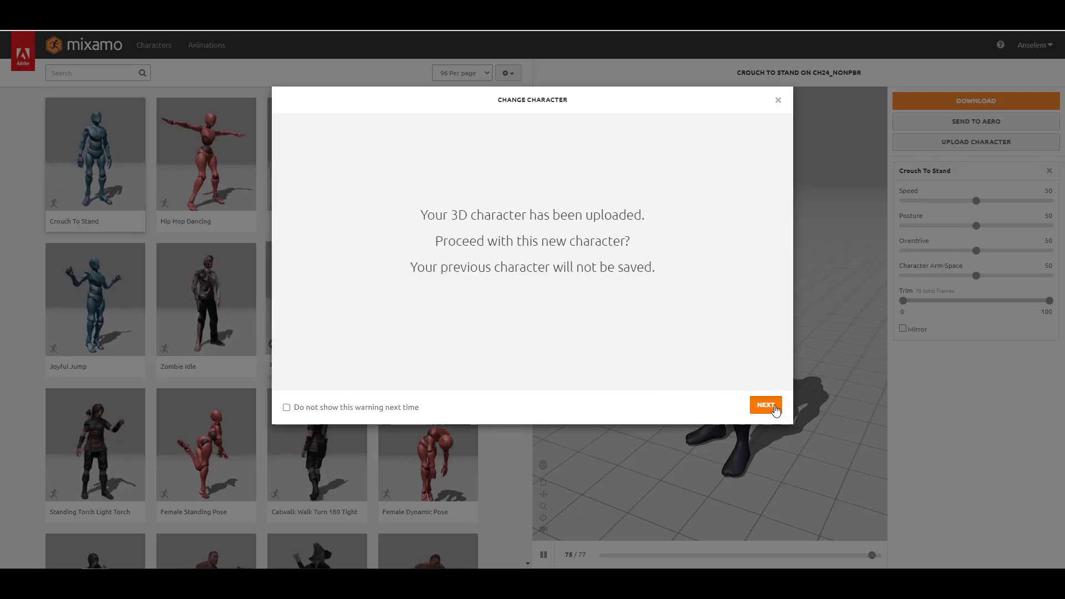
Confirm the new character, preview Jumping Down, and search animations for 'walking'
left_click(775, 409)
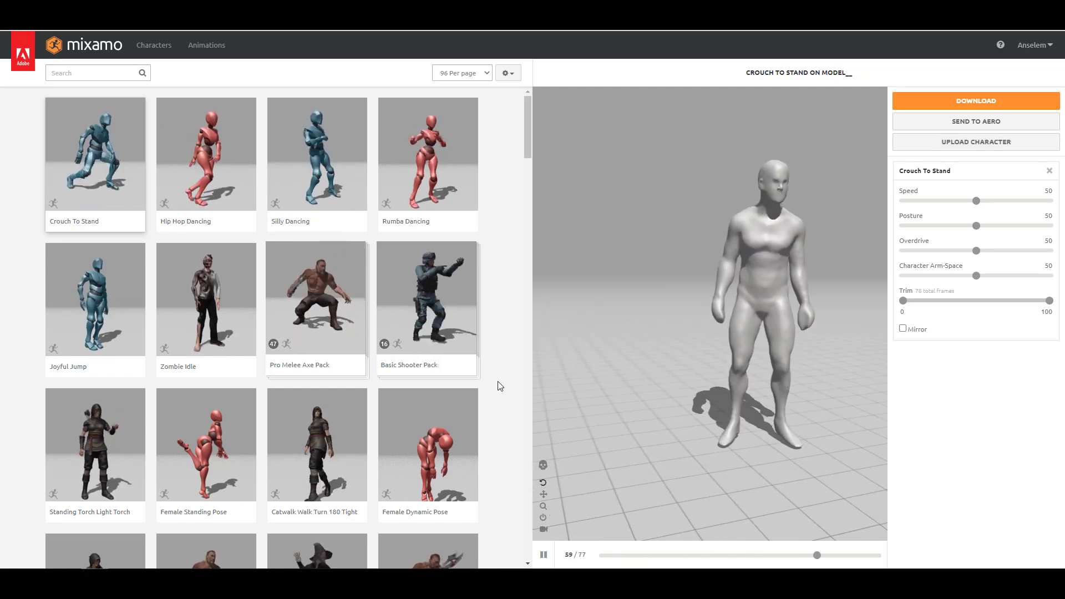
scroll(273, 326, "down", 4)
scroll(273, 324, "down", 4)
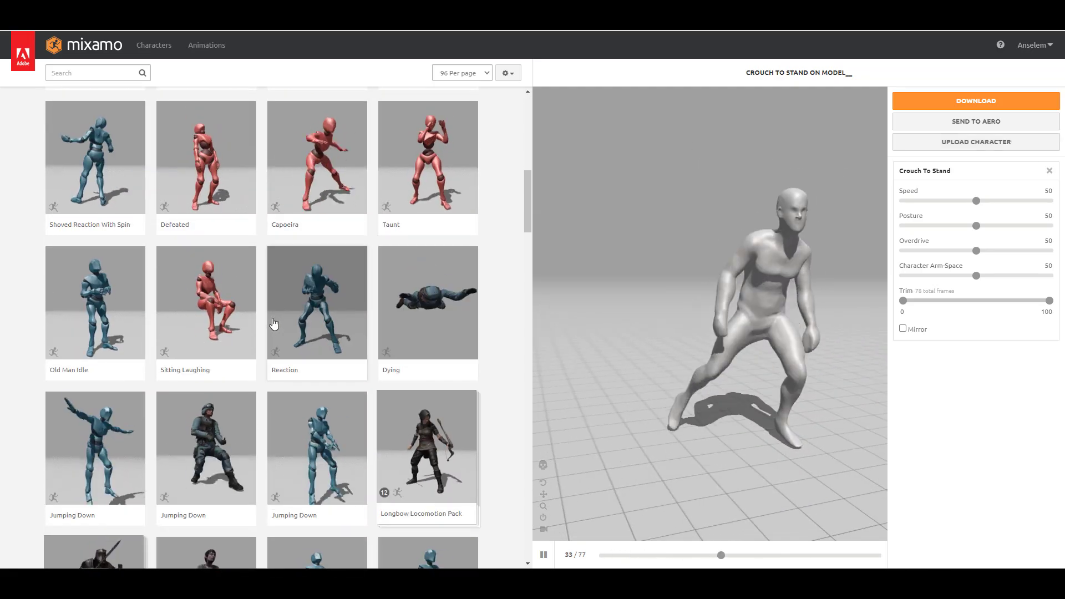
scroll(273, 324, "down", 2)
left_click(353, 348)
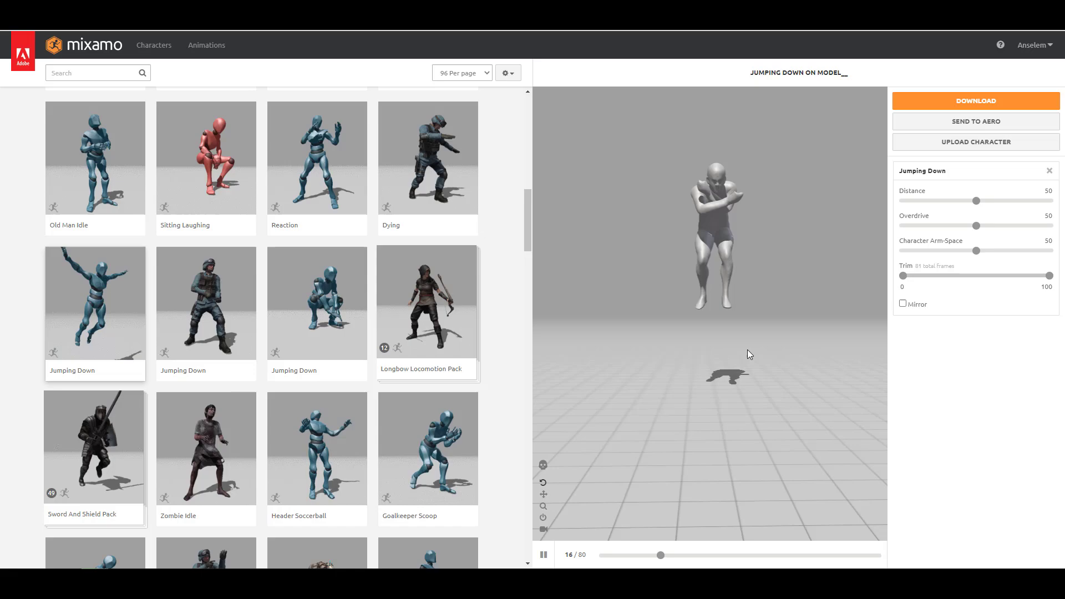
scroll(312, 346, "down", 5)
scroll(312, 346, "down", 3)
left_click(101, 73)
type("walking")
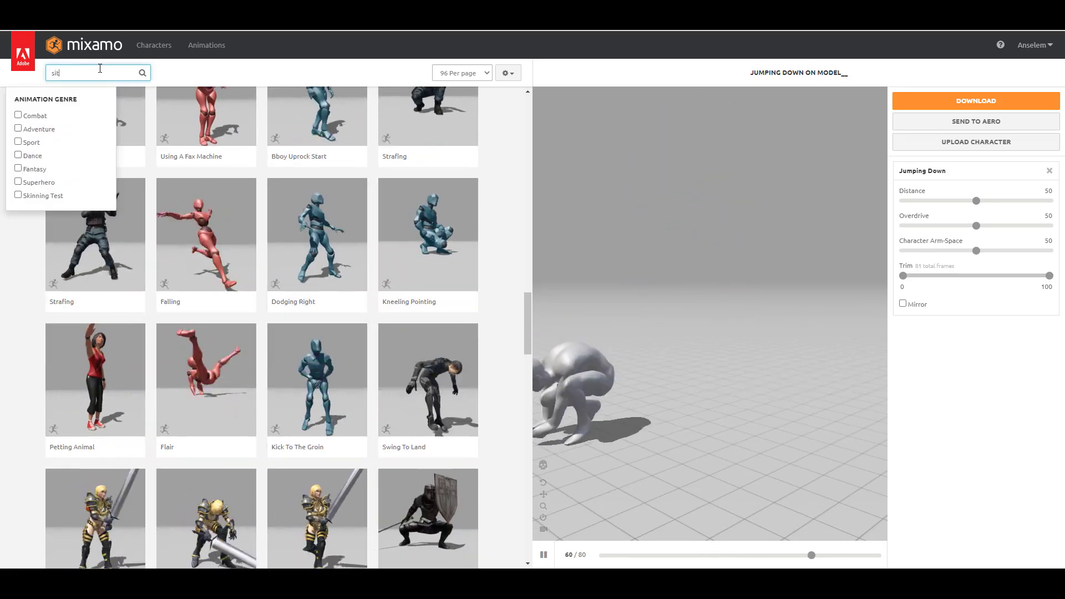
key("Return")
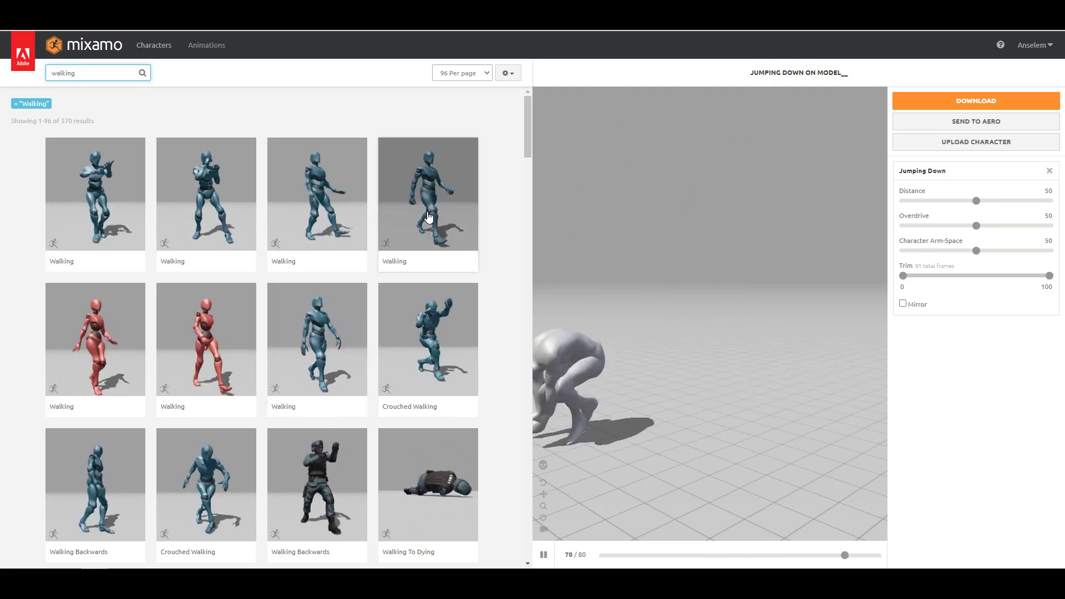
Preview Walking and Brutal To Happy Walking, then apply another Walking animation
left_click(324, 309)
scroll(321, 317, "down", 3)
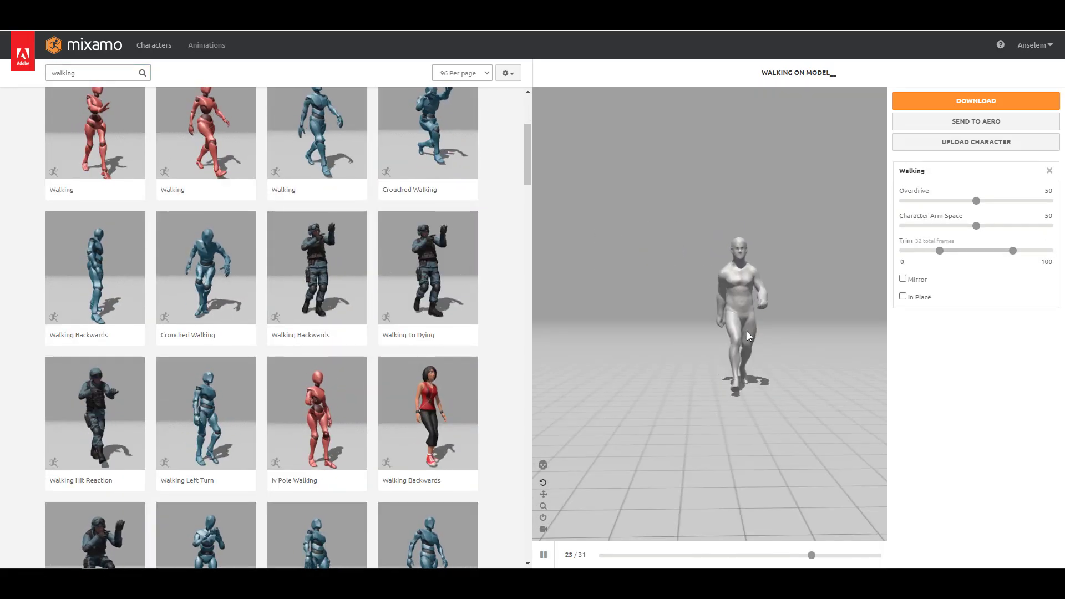
left_click_drag(739, 315, 690, 333)
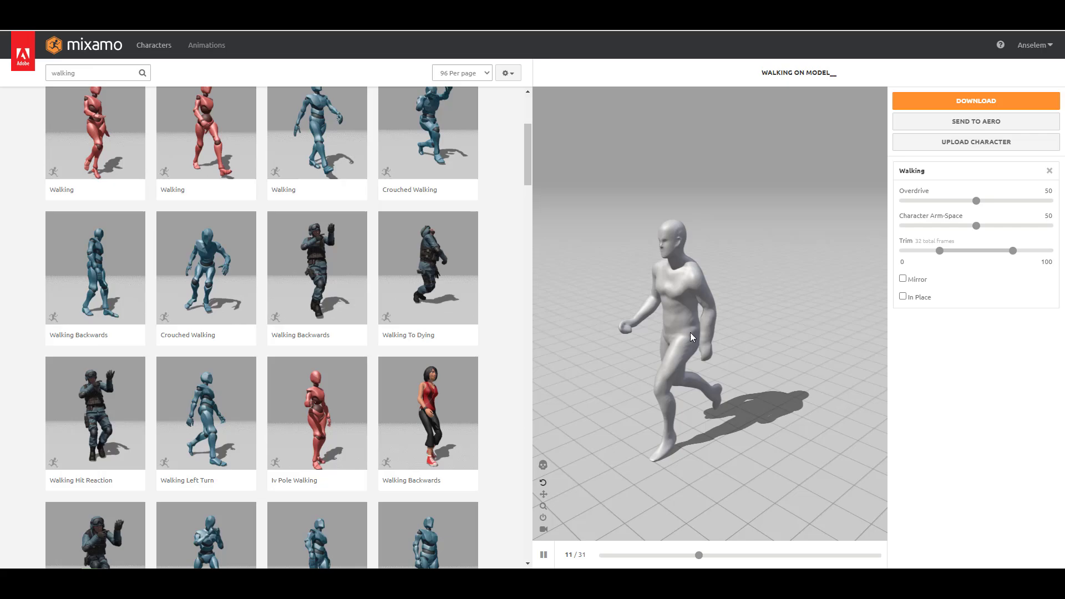
scroll(306, 427, "down", 5)
scroll(307, 426, "down", 2)
left_click(107, 270)
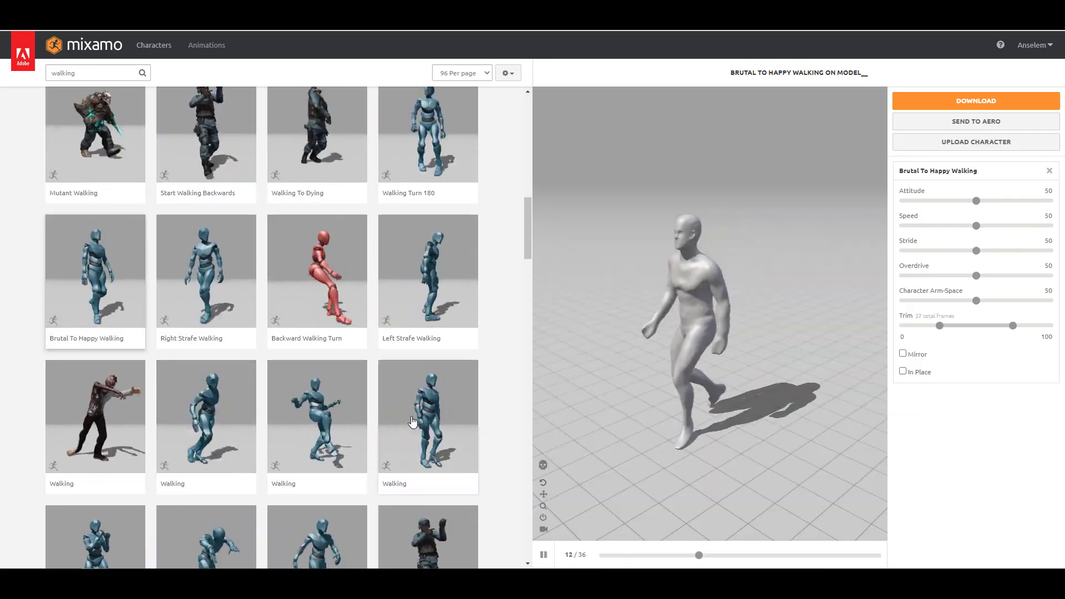
left_click(429, 416)
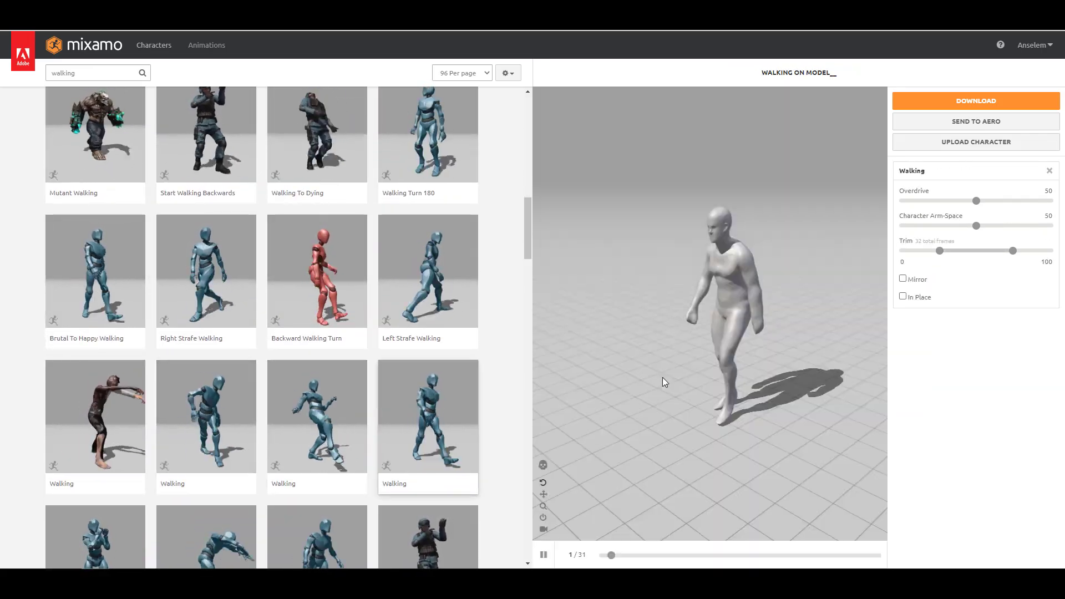
left_click_drag(663, 377, 701, 417)
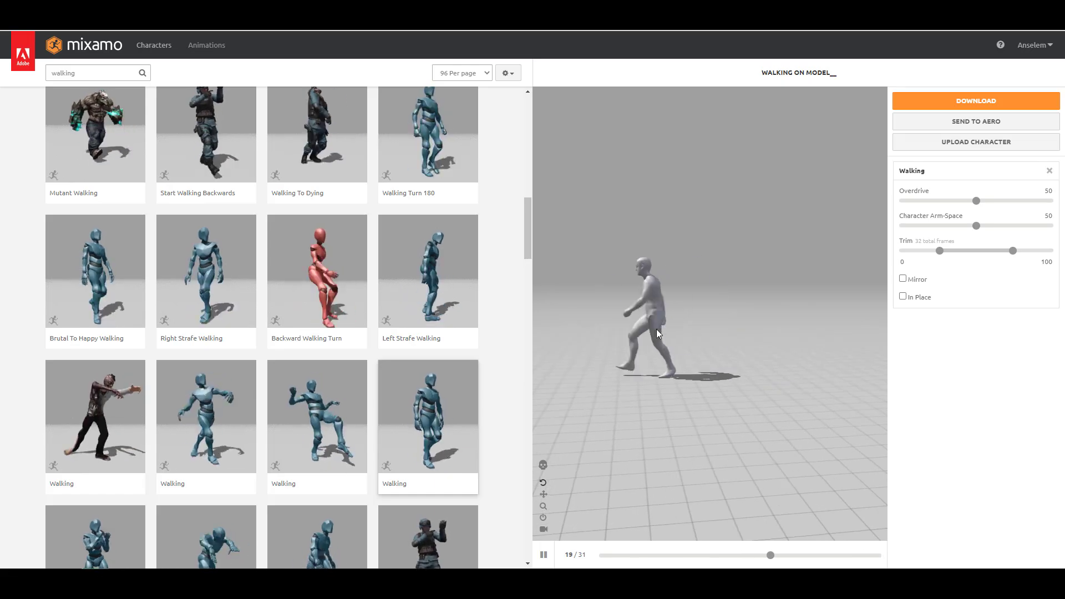
scroll(639, 319, "up", 3)
scroll(642, 325, "up", 2)
scroll(656, 338, "up", 2)
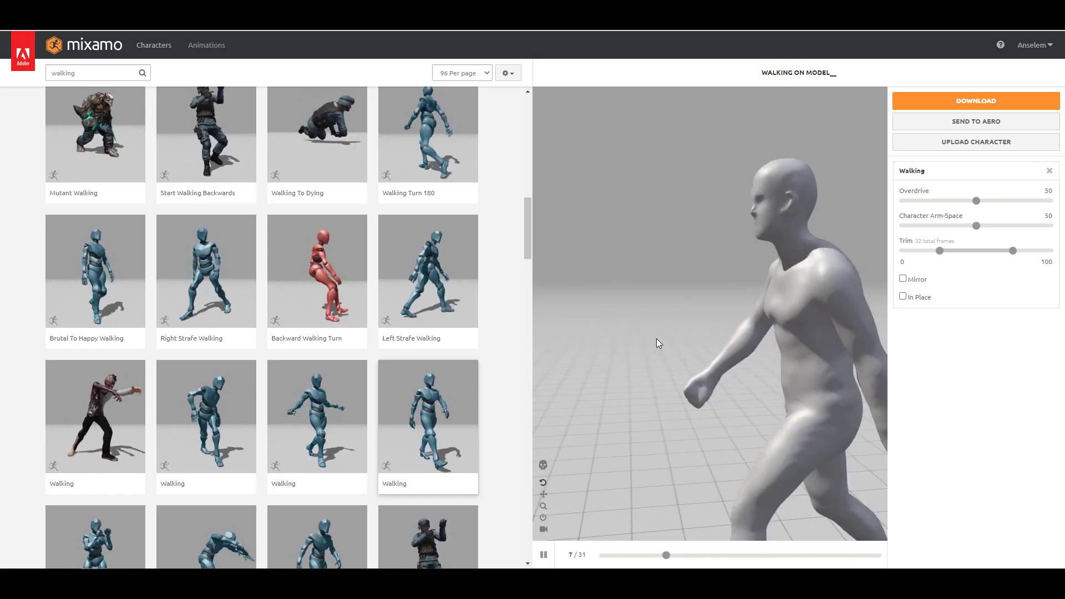
Pick another Walking variant, set Stride 63 and trim end 150, and download it
left_click(317, 420)
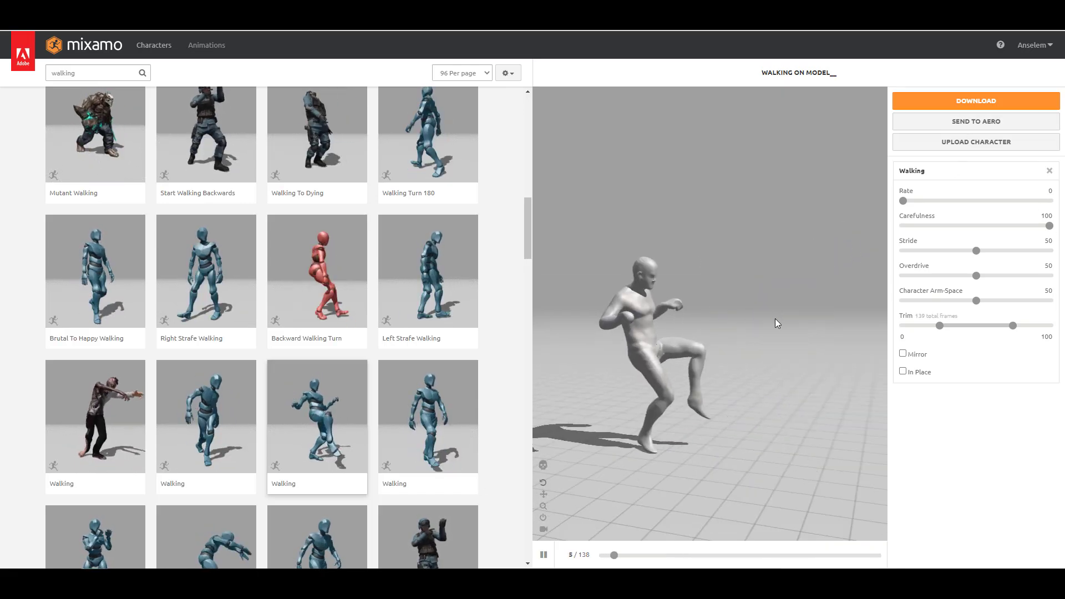
left_click(545, 558)
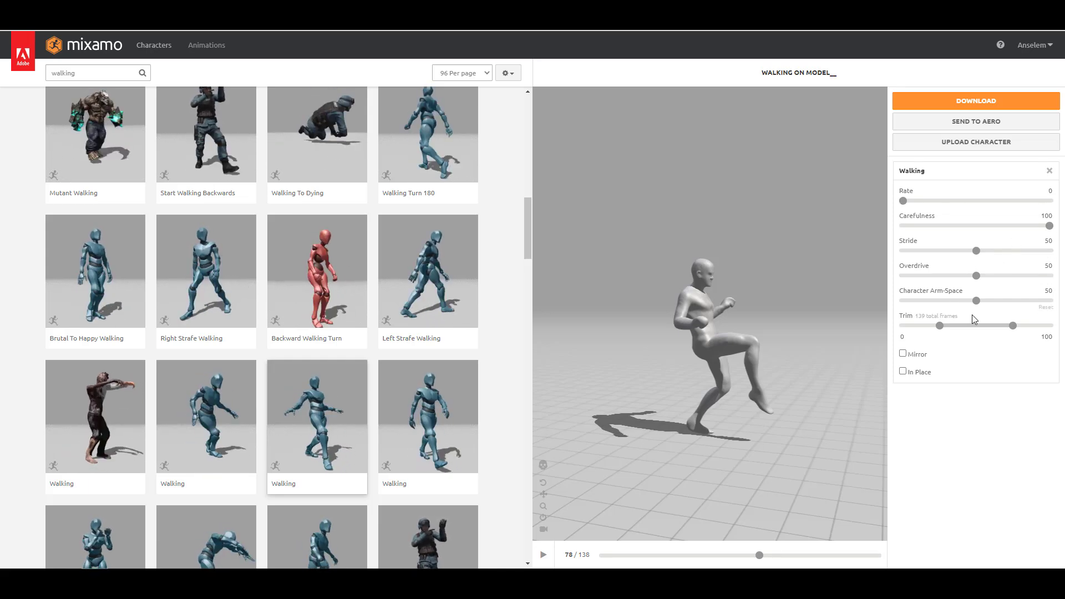
left_click_drag(1014, 328, 1047, 324)
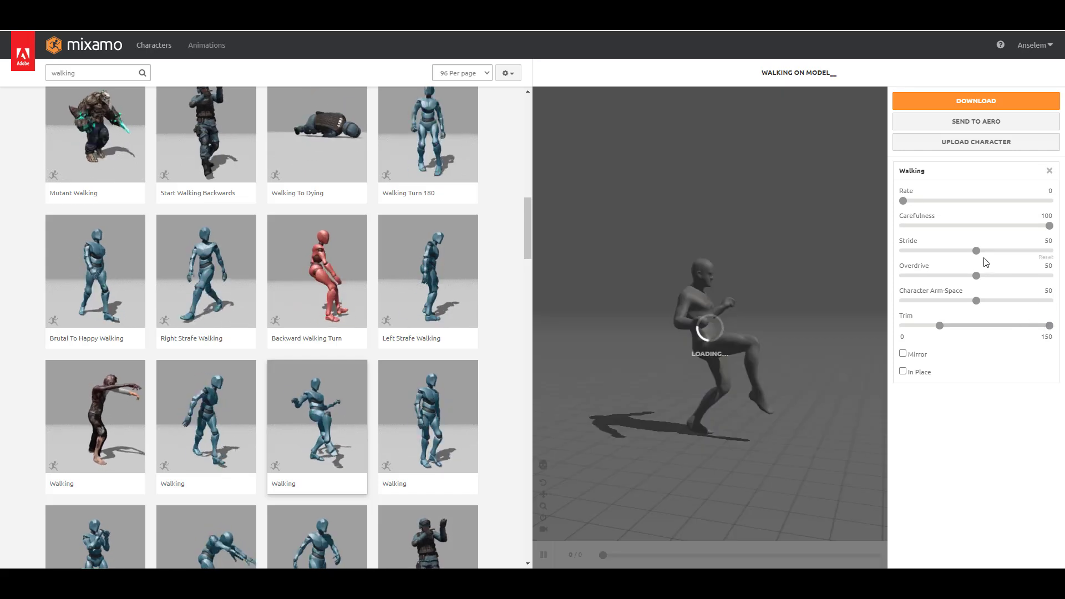
left_click_drag(984, 251, 995, 251)
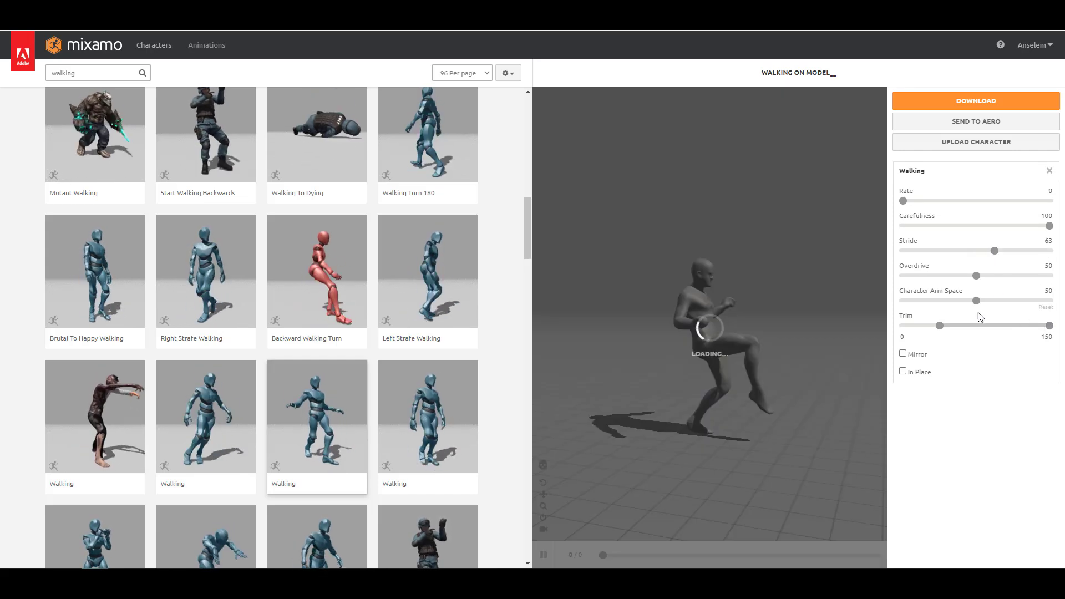
left_click_drag(940, 325, 871, 331)
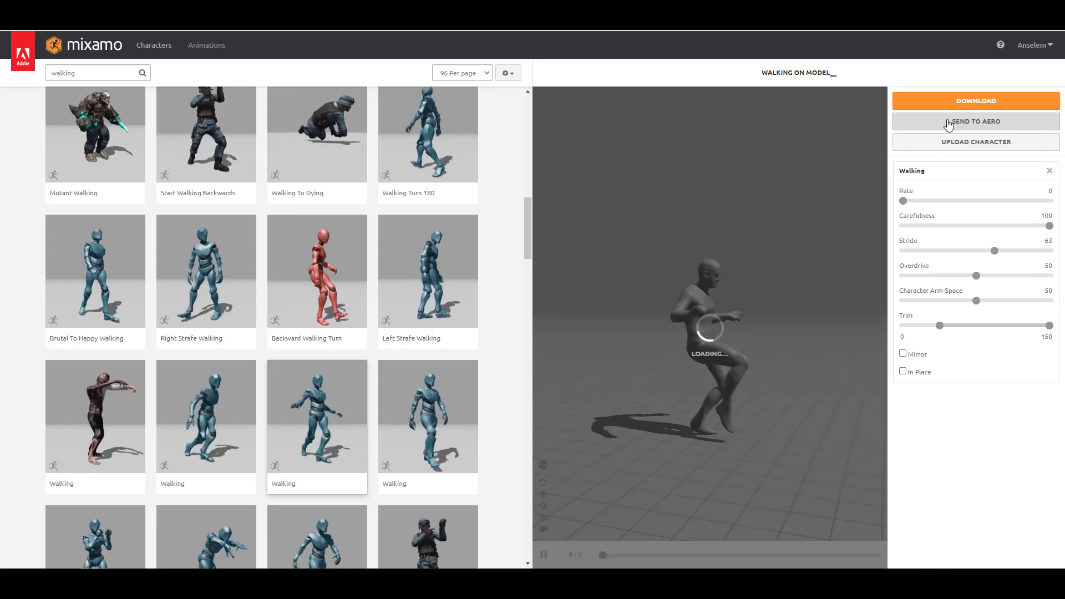
left_click(958, 101)
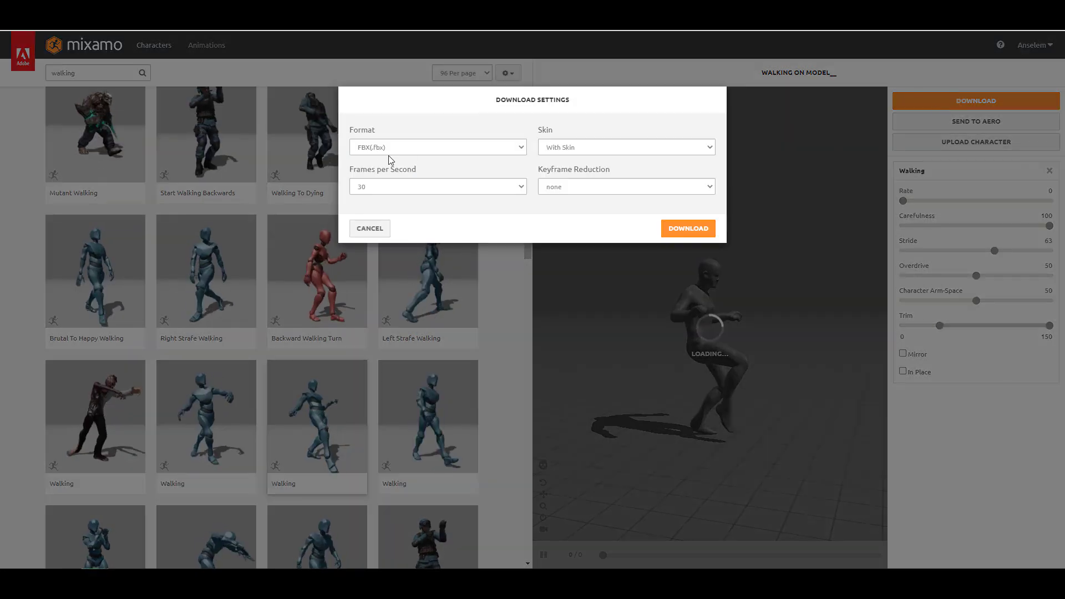
left_click(688, 228)
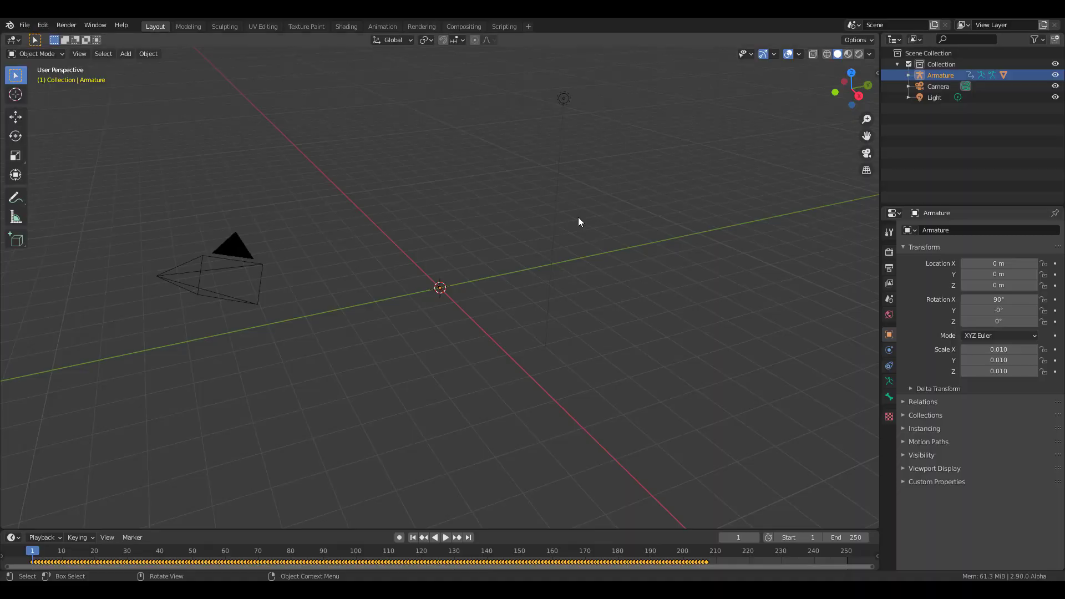
scroll(466, 294, "down", 5)
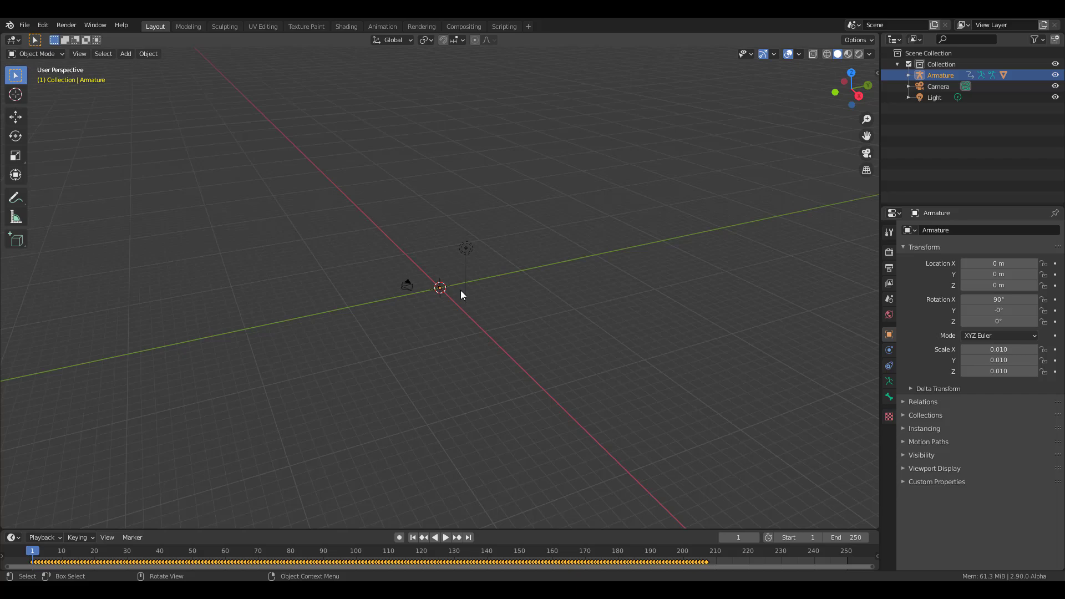
scroll(470, 287, "down", 8)
Play the imported walk animation, hide the overlays, and add a ground plane
mouse_move(481, 284)
middle_mouse_down()
mouse_move(385, 330)
mouse_move(477, 380)
middle_mouse_up()
left_click(446, 538)
scroll(392, 360, "down", 2)
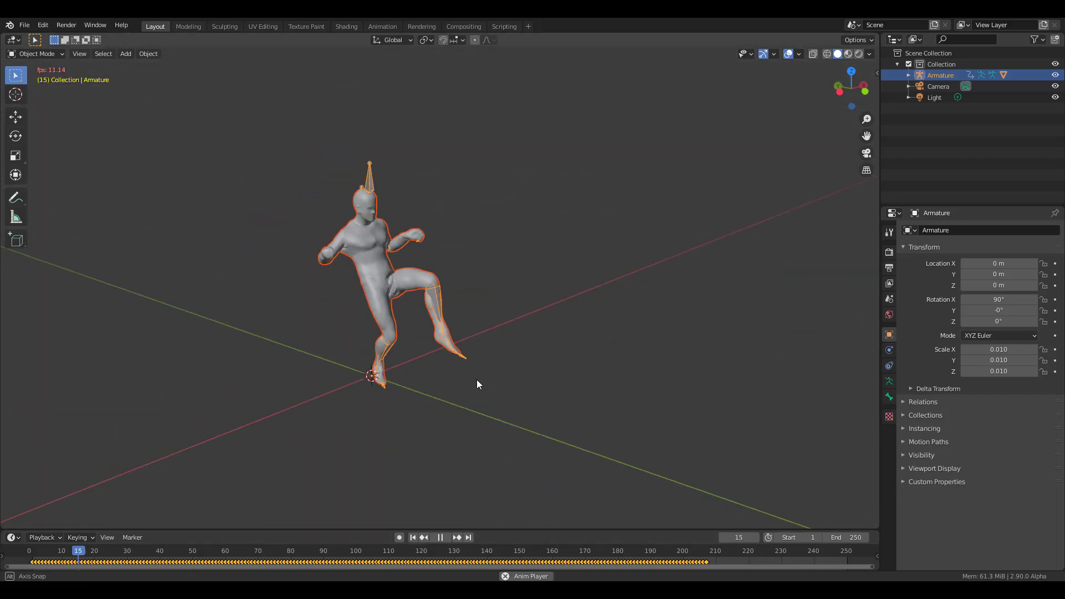
left_click(788, 55)
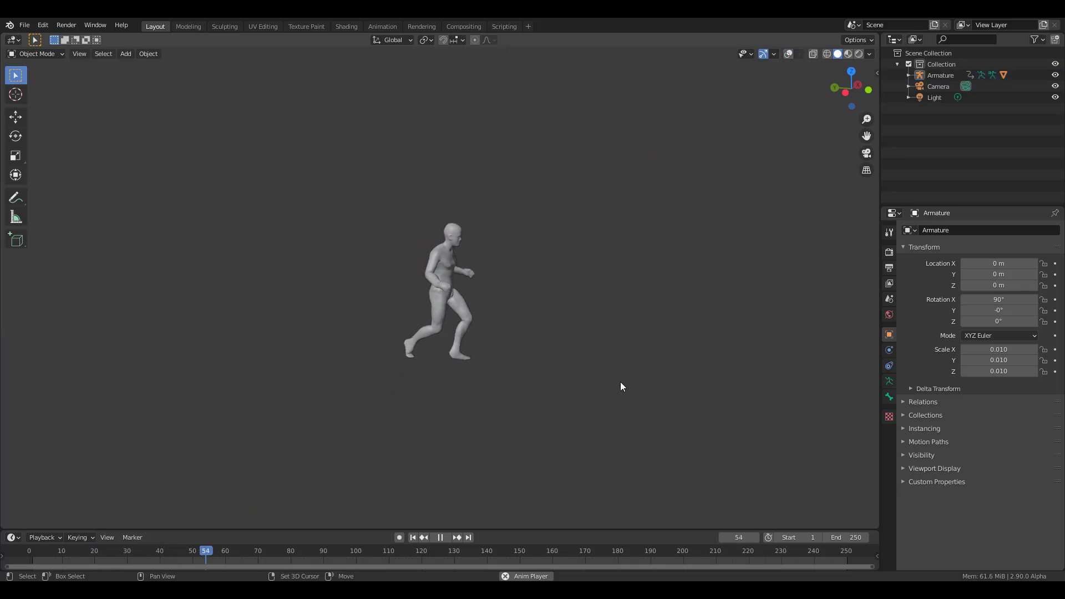
key("shift+a")
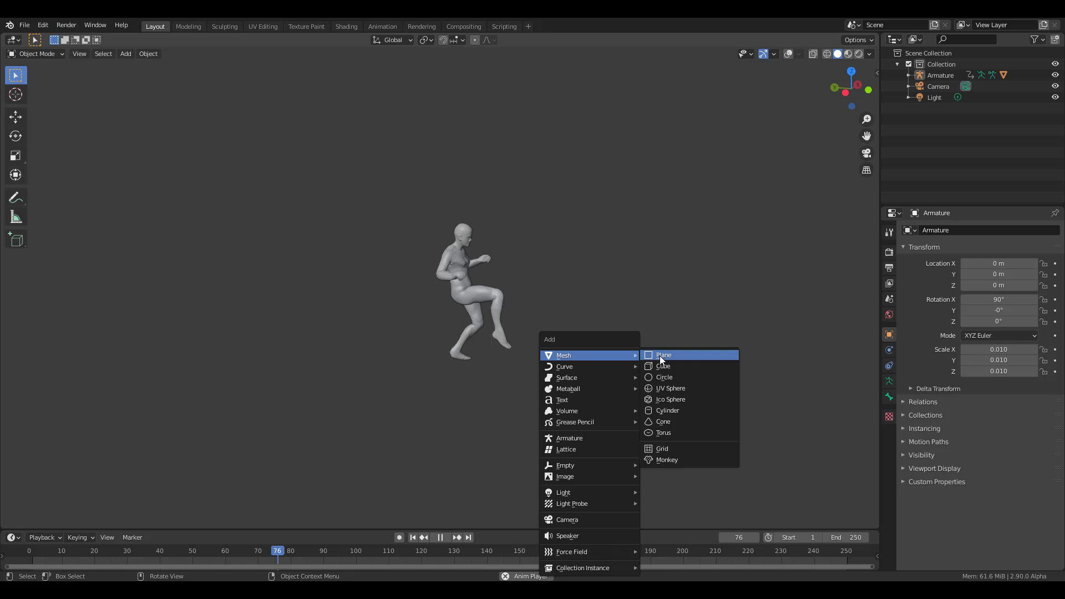
left_click(662, 355)
Switch to rendered shading, stop playback, duplicate the plane in place, and select the light
mouse_move(584, 363)
middle_mouse_down()
mouse_move(571, 357)
mouse_move(606, 378)
middle_mouse_up()
scroll(548, 352, "up", 3)
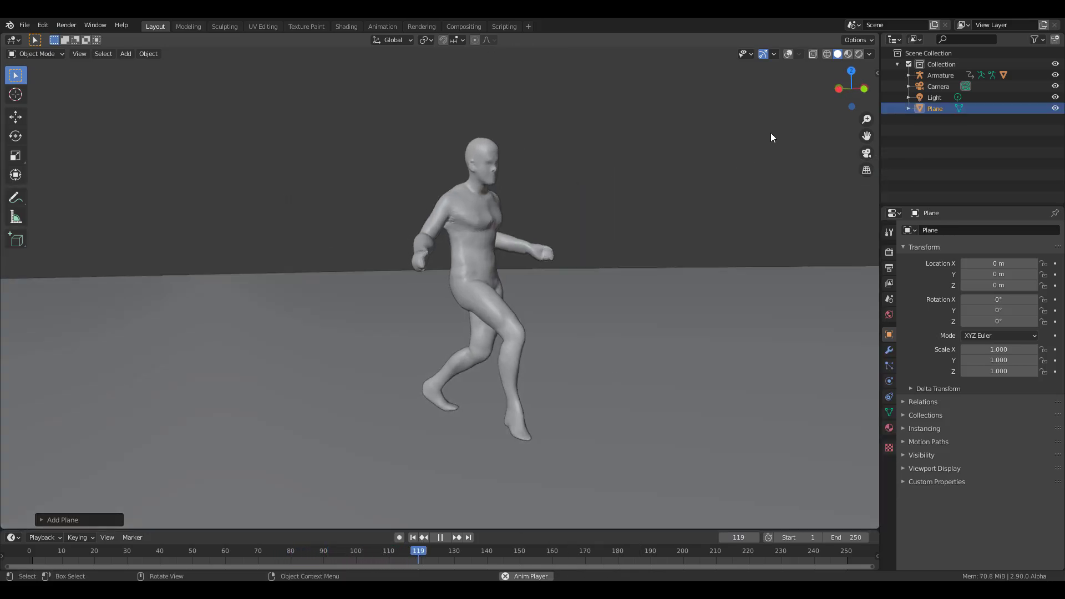
left_click(858, 55)
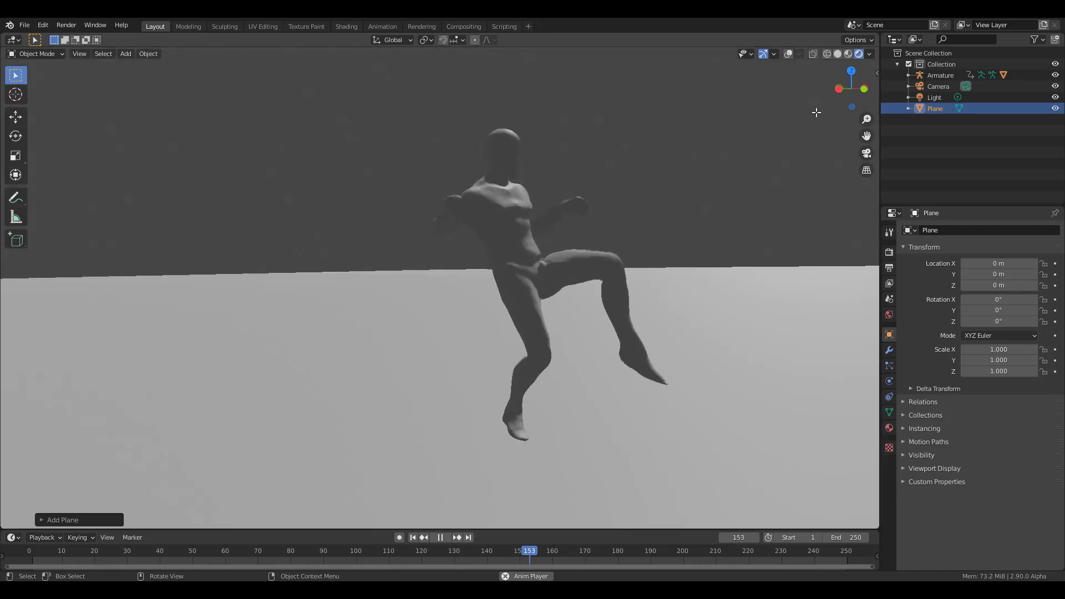
scroll(718, 186, "down", 5)
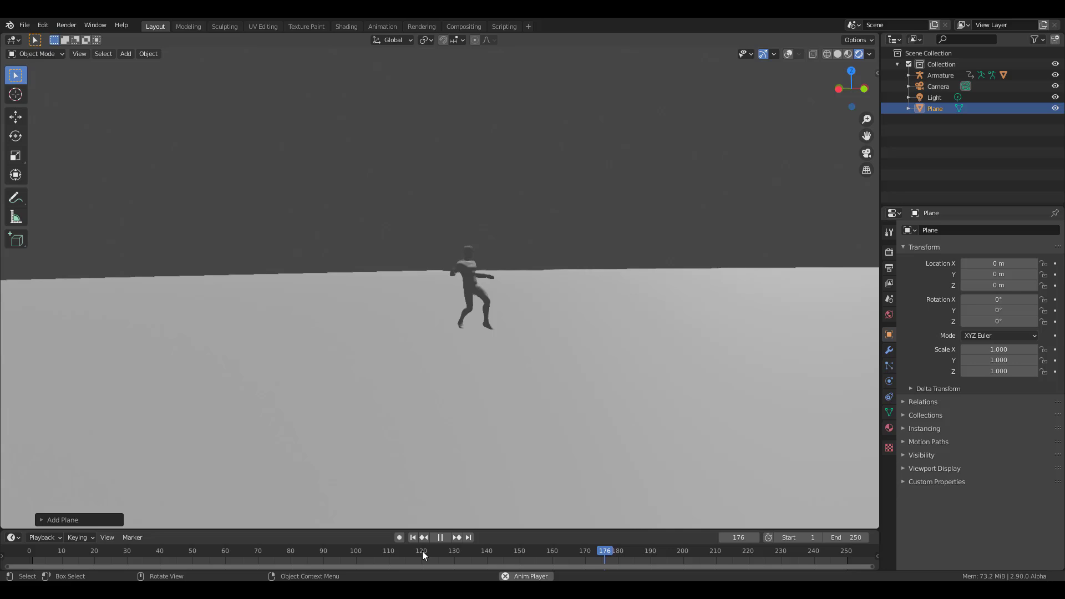
key("space")
middle_click_drag(611, 345, 427, 346)
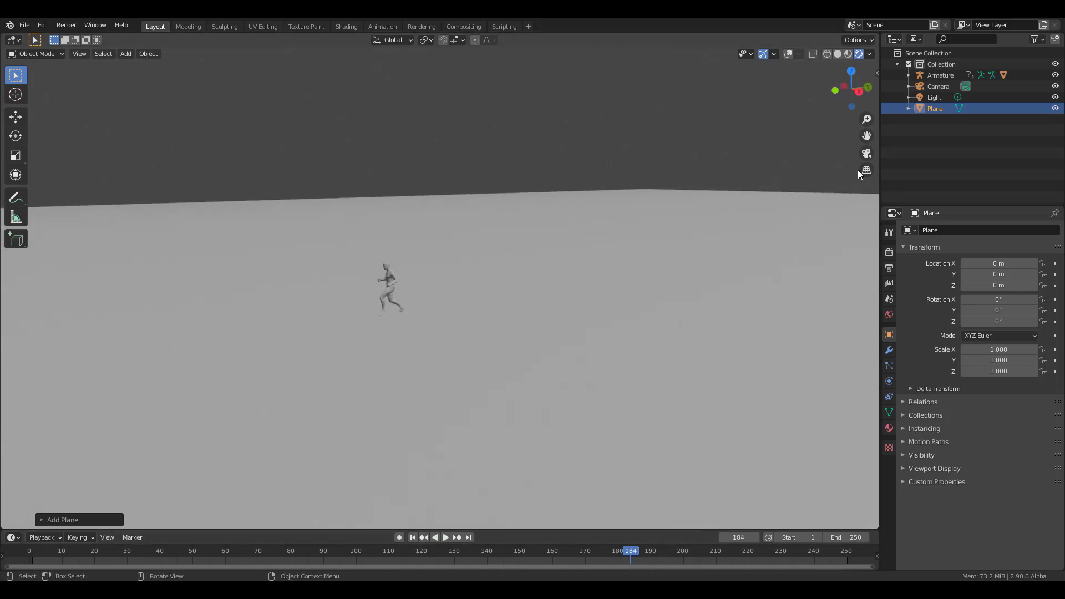
middle_click_drag(749, 142, 402, 223)
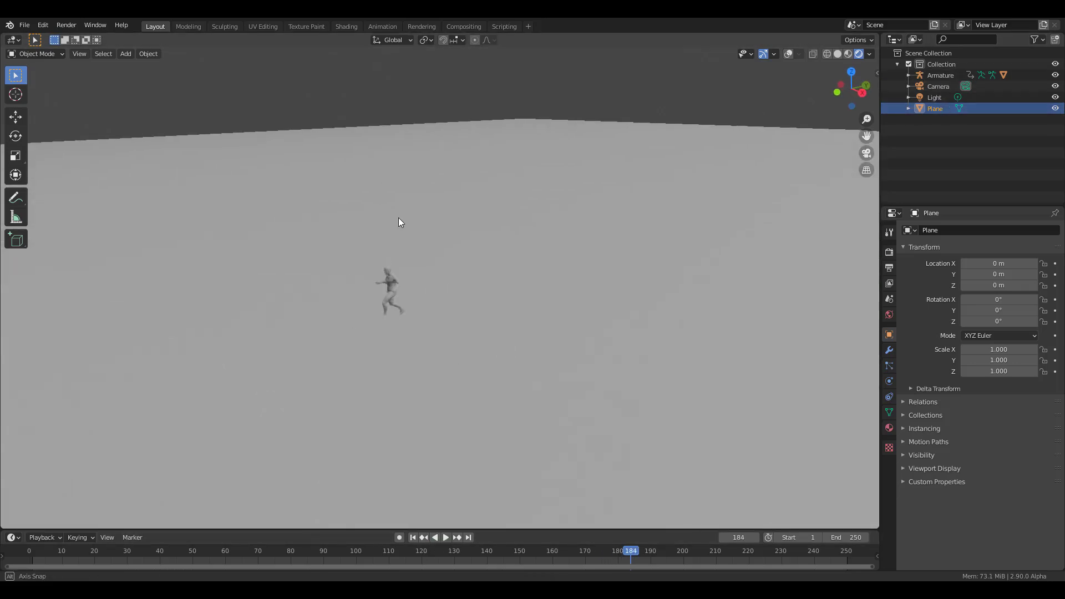
key("shift+d")
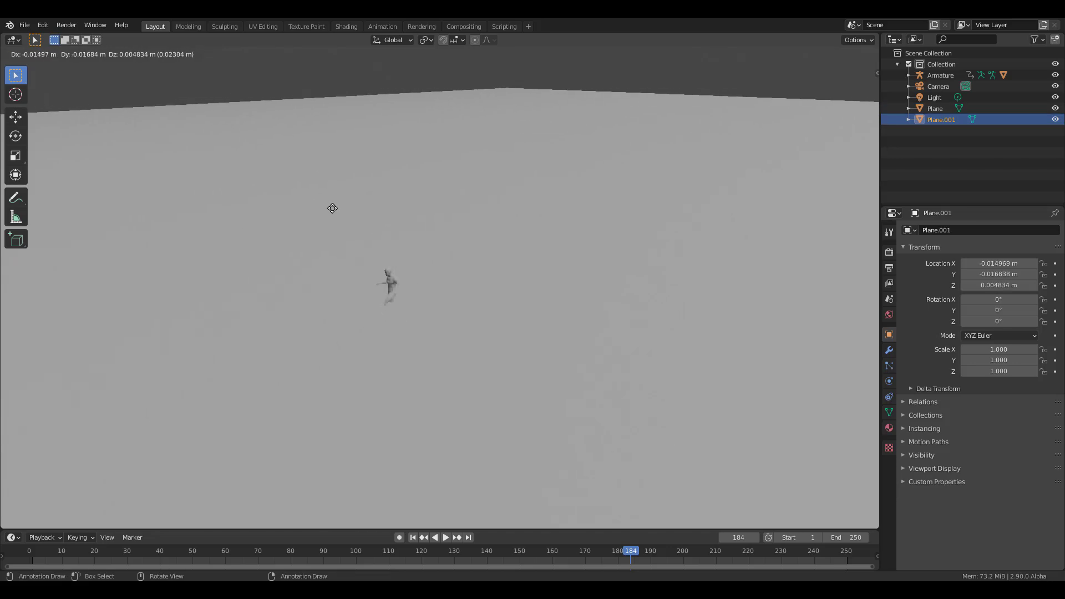
key("Escape")
left_click(937, 98)
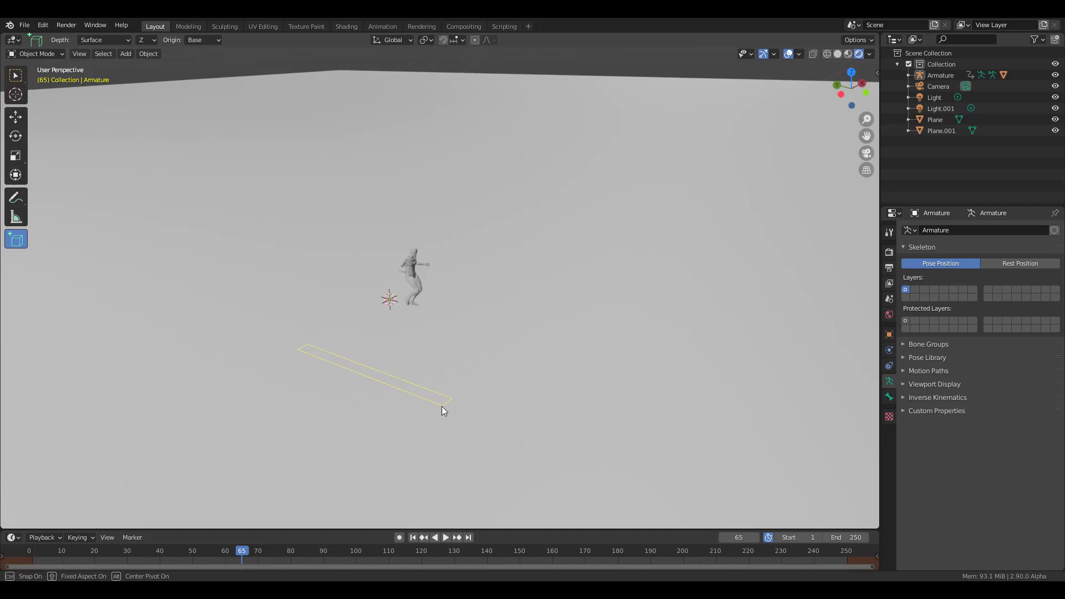
Add a cube and enter its Edit Mode in solid shading
left_click(377, 278)
key("Tab")
middle_click_drag(318, 264, 397, 311)
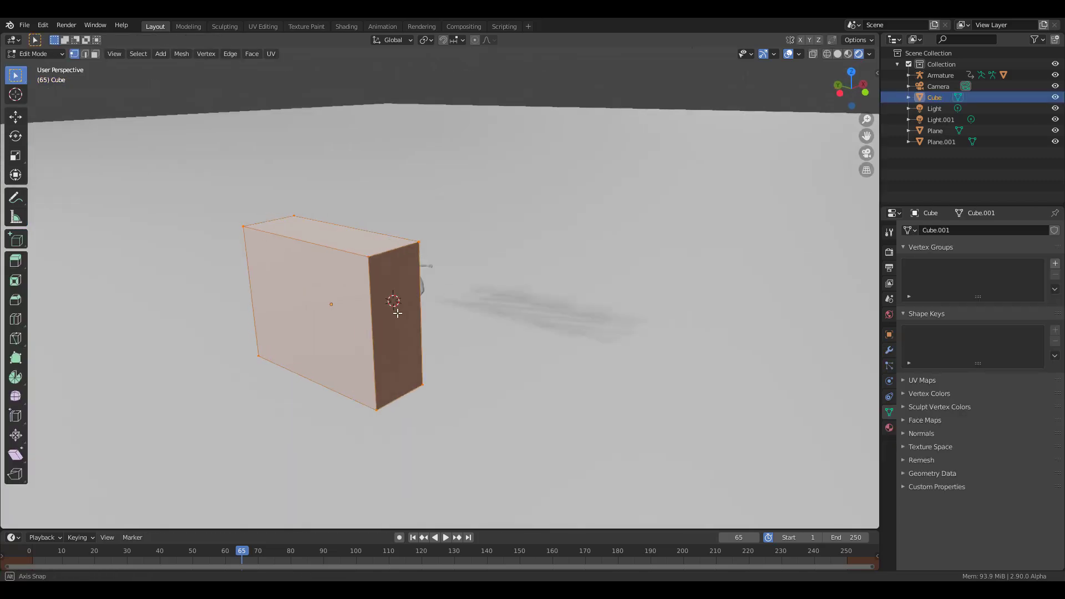
left_click(838, 55)
Extrude the cube lengthwise, add a loop cut, and push the front section's top down
left_click_drag(18, 268, 67, 286)
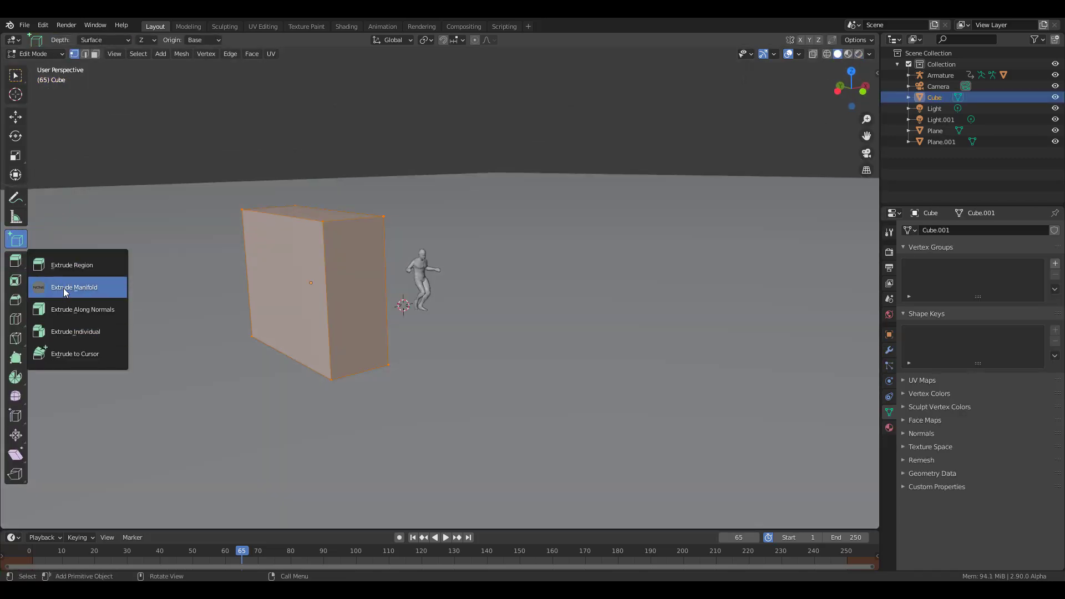
left_click(363, 343)
left_click_drag(361, 324, 500, 366)
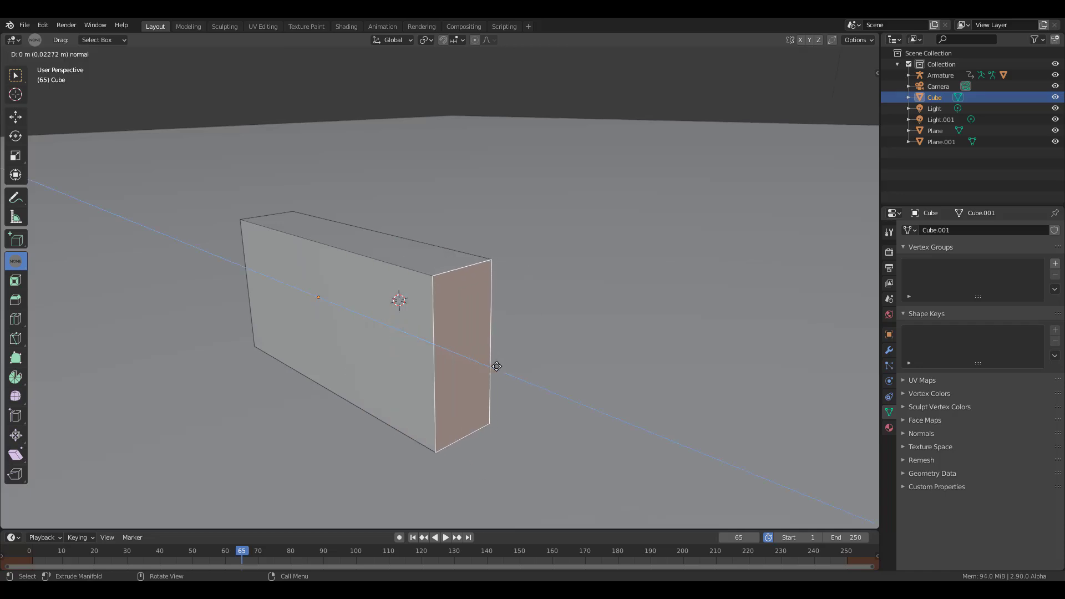
key("ctrl+r")
left_click(373, 258)
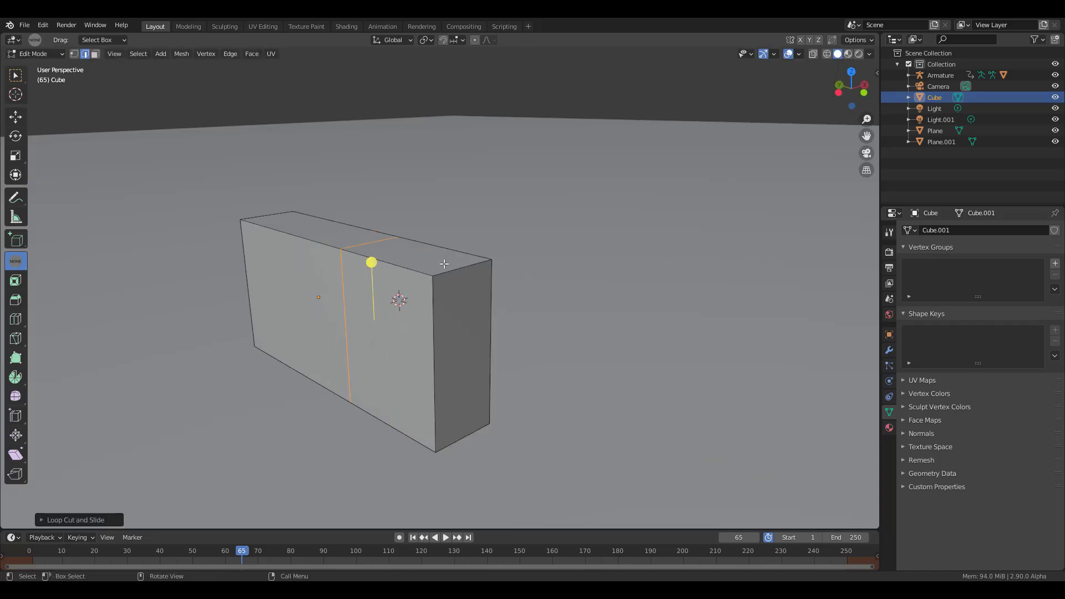
left_click_drag(421, 214, 423, 269)
Extend the end section, raise its top face into a tall block, and exit Edit Mode
left_click(462, 412)
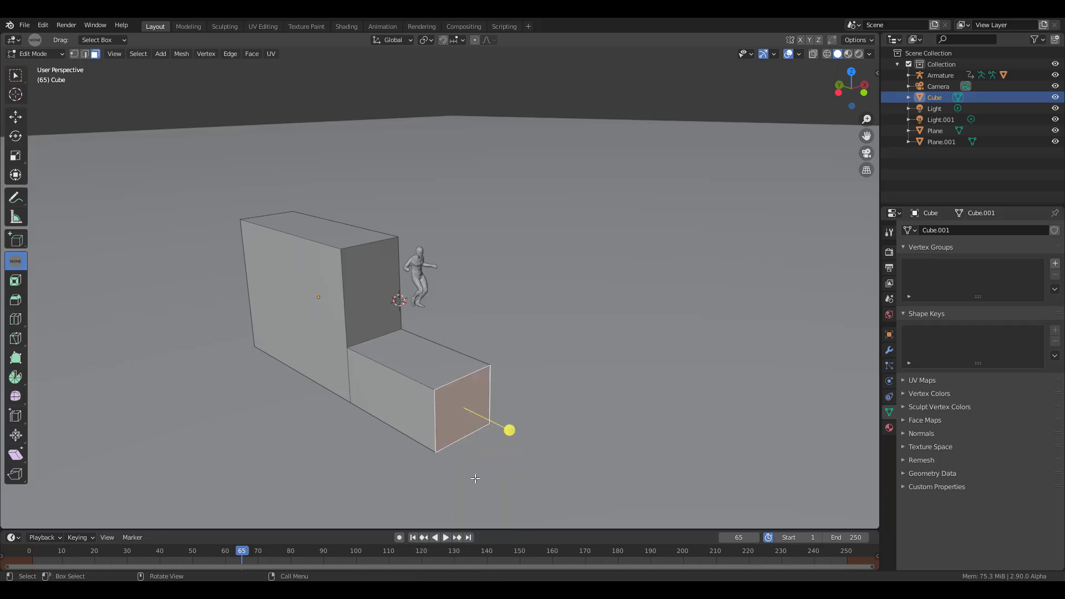
left_click_drag(505, 429, 553, 506)
left_click(508, 379)
left_click_drag(506, 341, 517, 187)
left_click(518, 187)
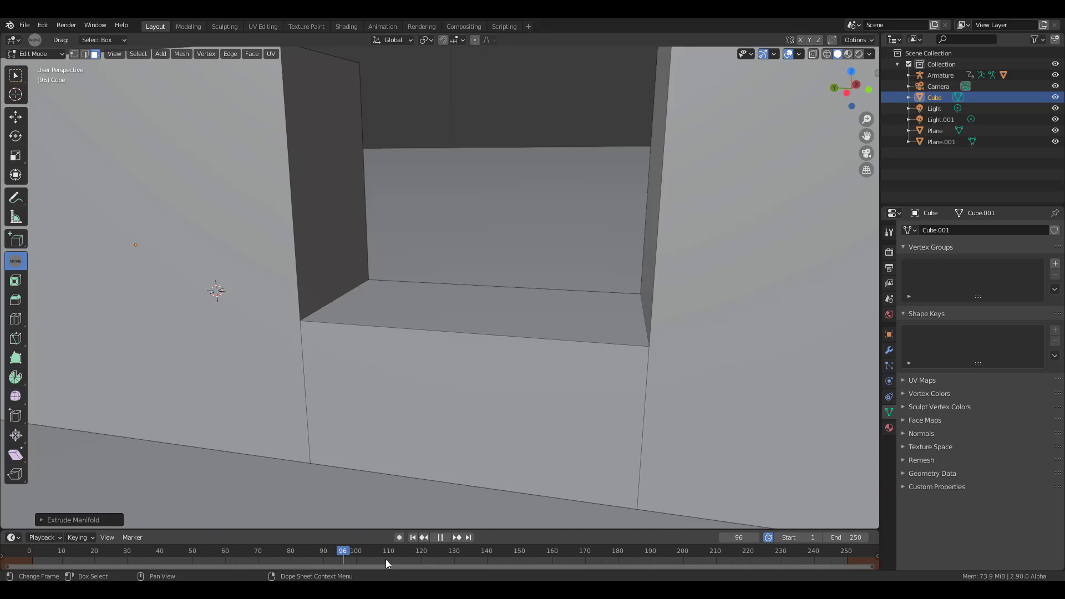
key("Tab")
scroll(385, 403, "down", 5)
Move the stepped wall beside the walking character
key("space")
middle_click_drag(358, 333, 386, 404)
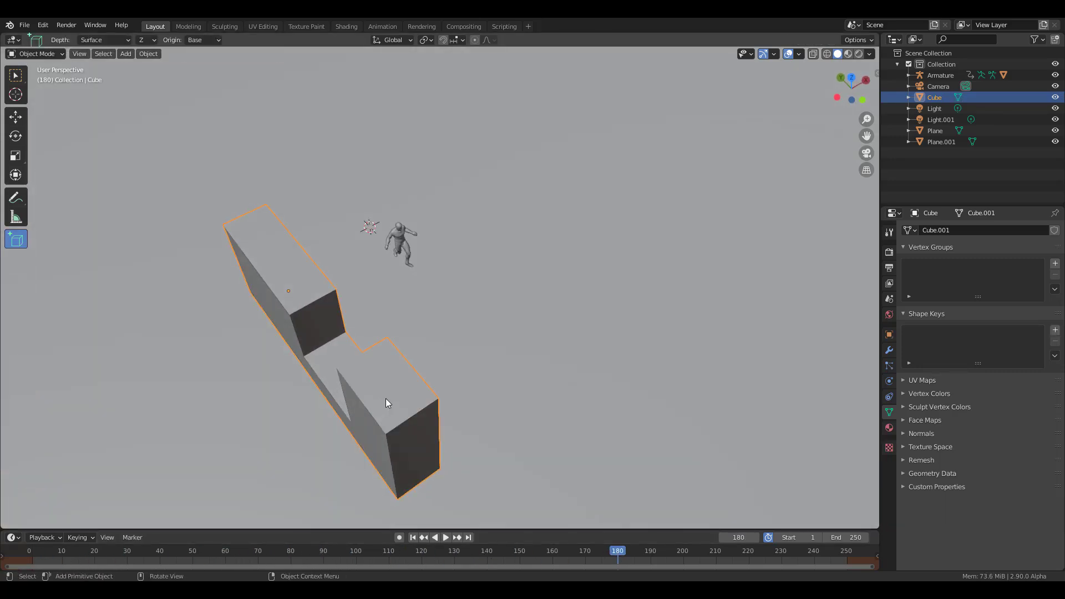
middle_click_drag(36, 136, 370, 293)
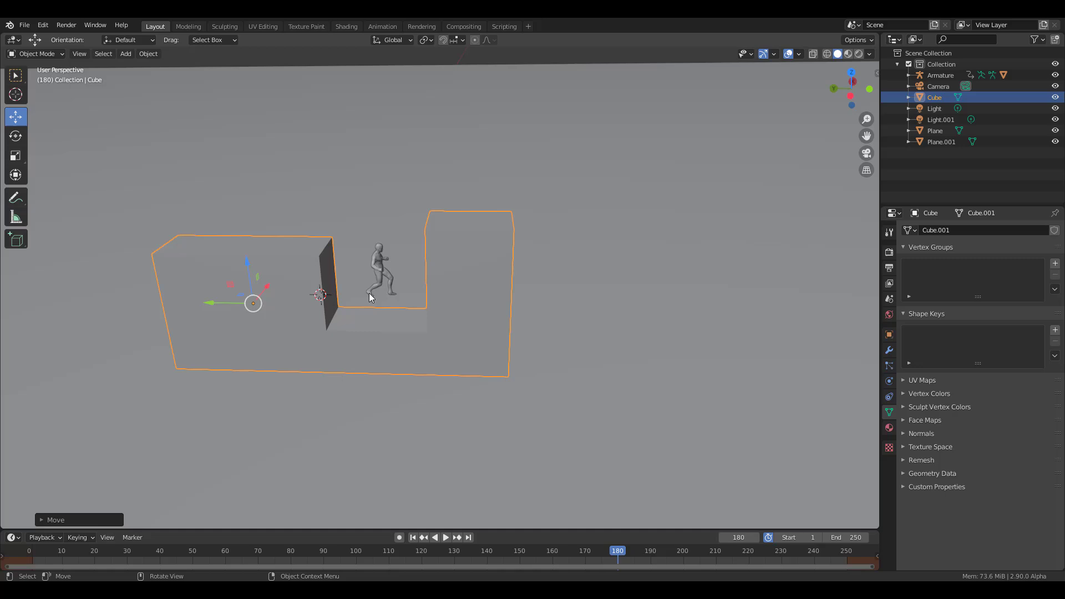
Look through the camera, lock Camera to View, and scrub the animation to check the shot
key("KP_0")
key("n")
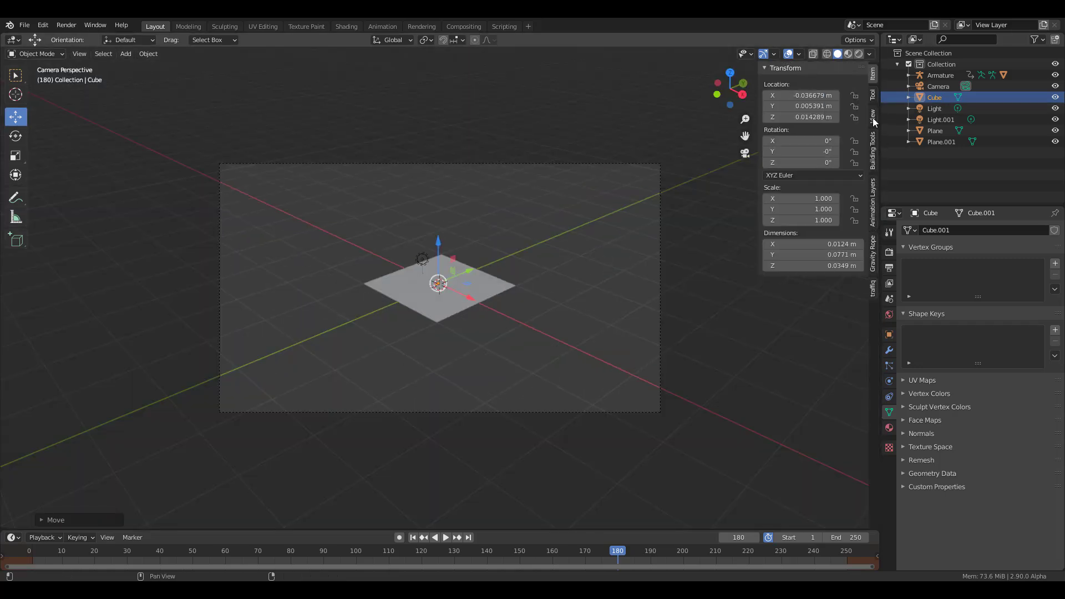
left_click(873, 117)
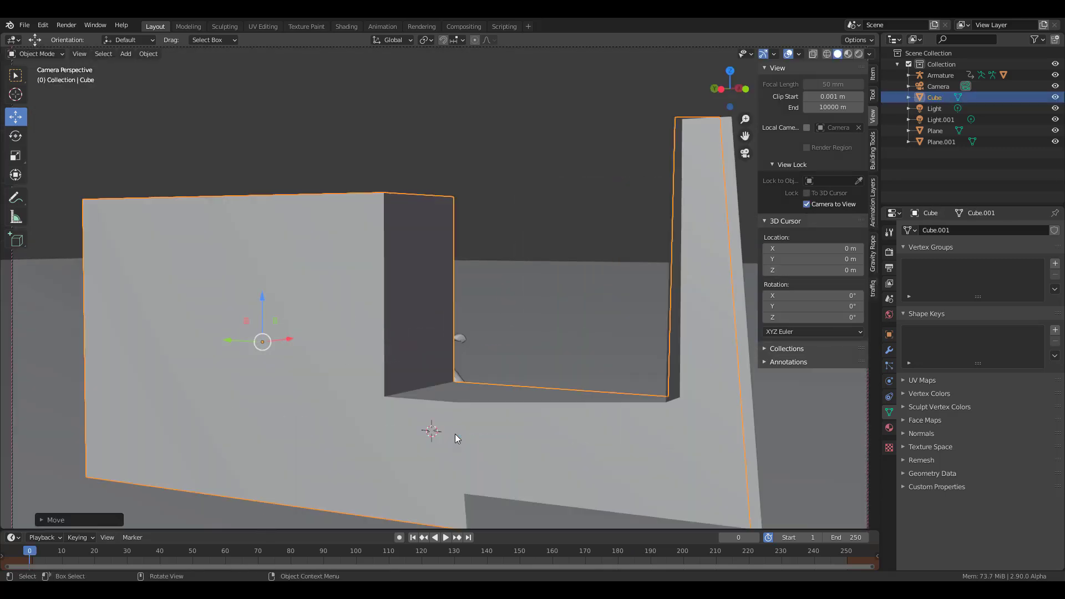
key("space")
left_click_drag(37, 554, 226, 554)
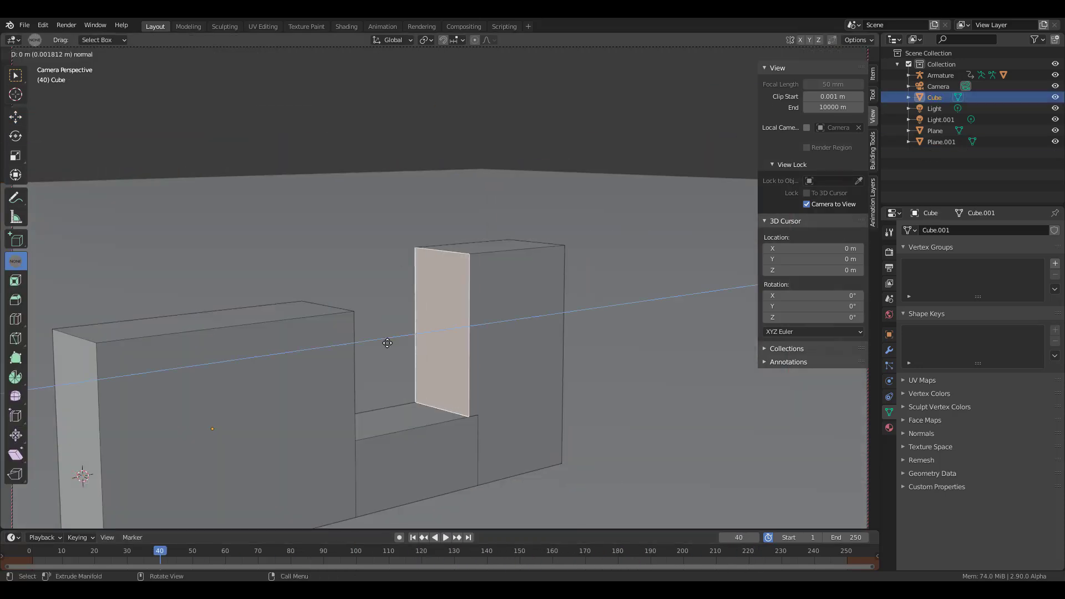
Inset and recess the front faces of the right block, left block and lower section
key("Escape")
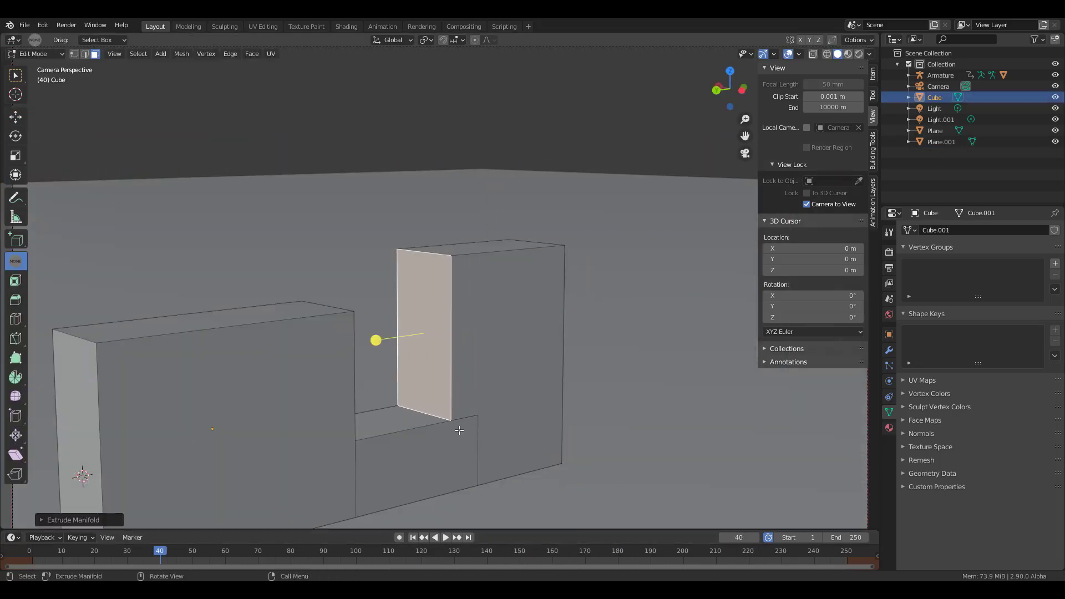
left_click(504, 342)
left_click(505, 384)
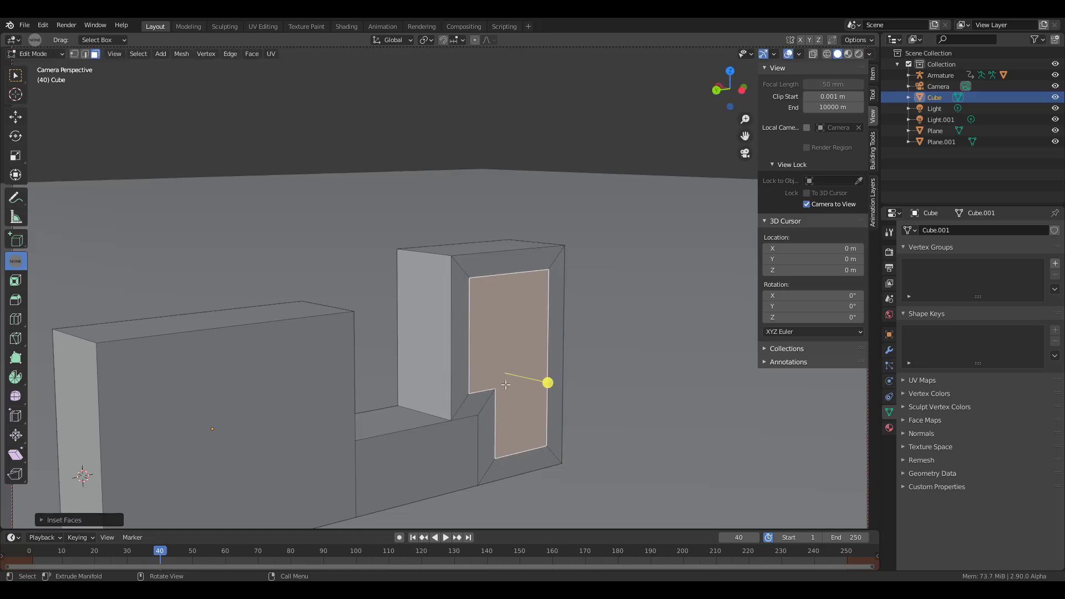
key("e")
left_click(530, 381)
left_click(262, 447)
left_click_drag(261, 446, 290, 448)
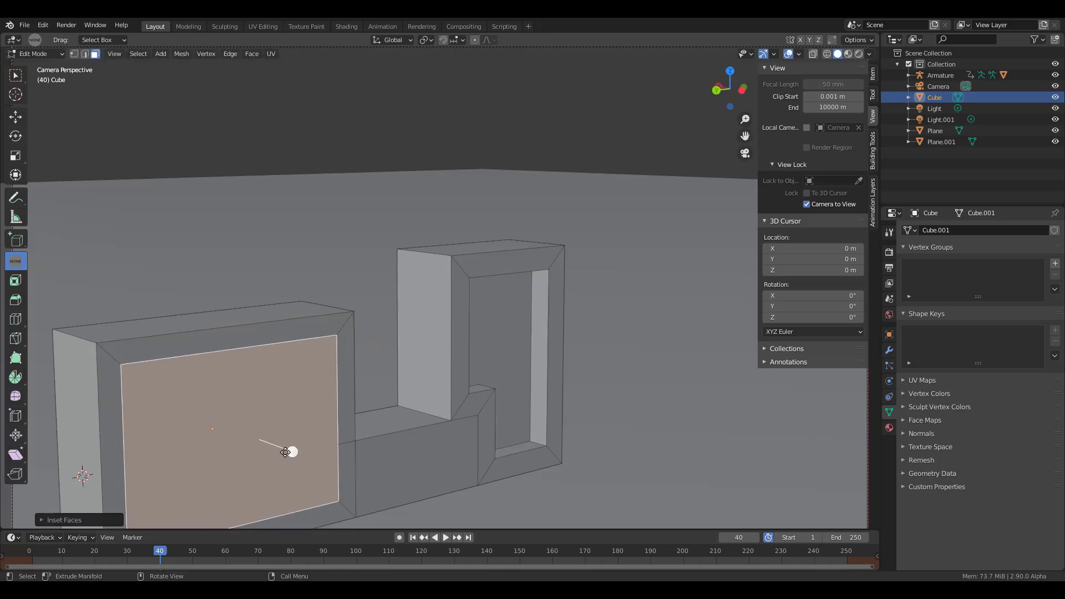
key("e")
left_click(415, 476)
Return to Object Mode, scrub through the walk animation, and nudge the wall slightly right
middle_click_drag(435, 476, 529, 322)
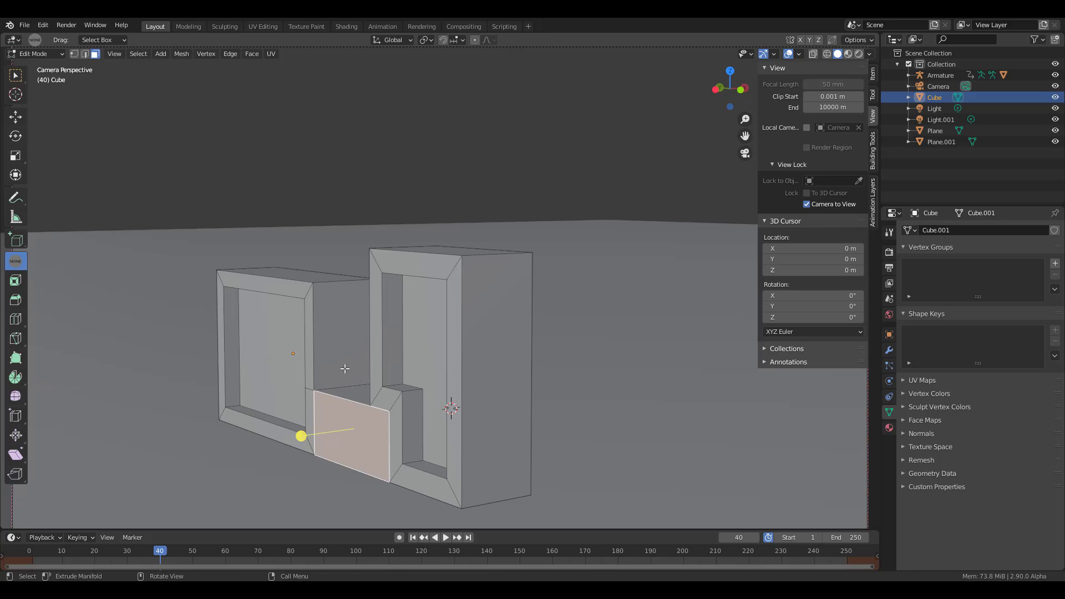
key("Tab")
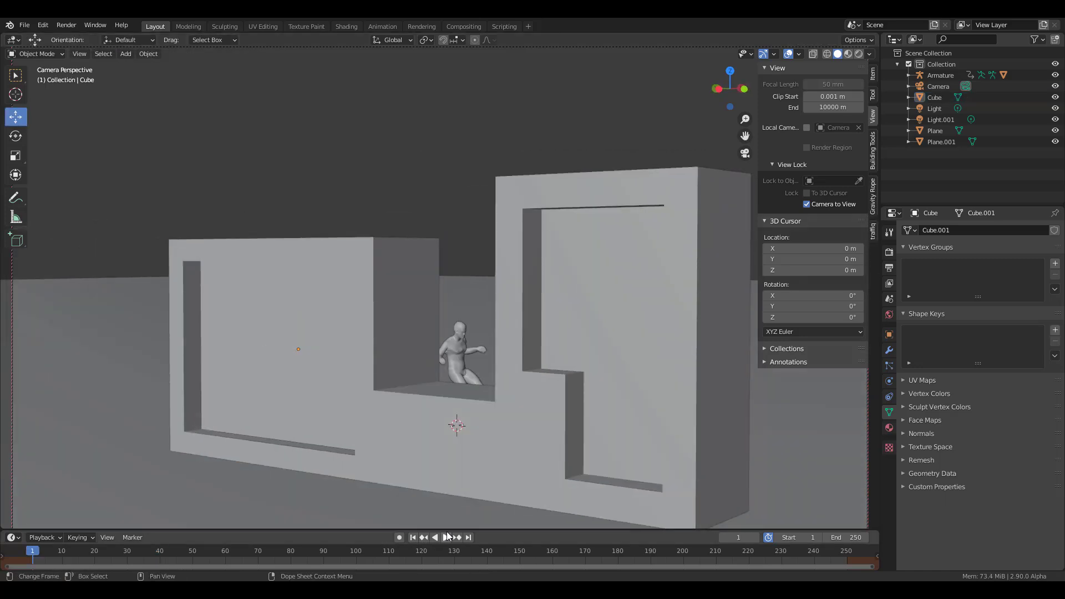
left_click(444, 539)
left_click_drag(210, 546, 164, 554)
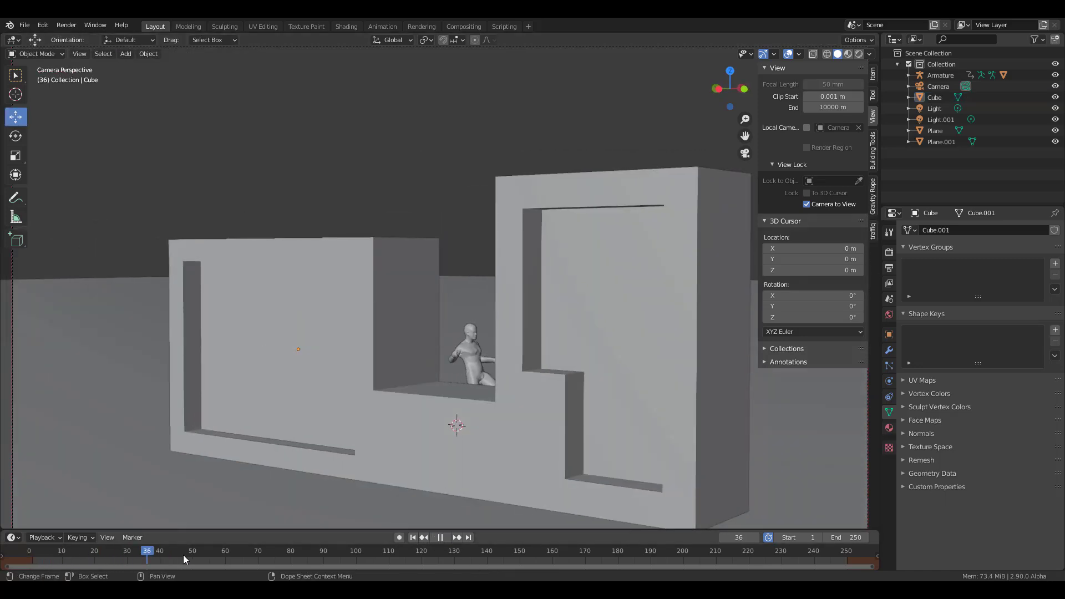
left_click_drag(702, 527, 719, 526)
key("space")
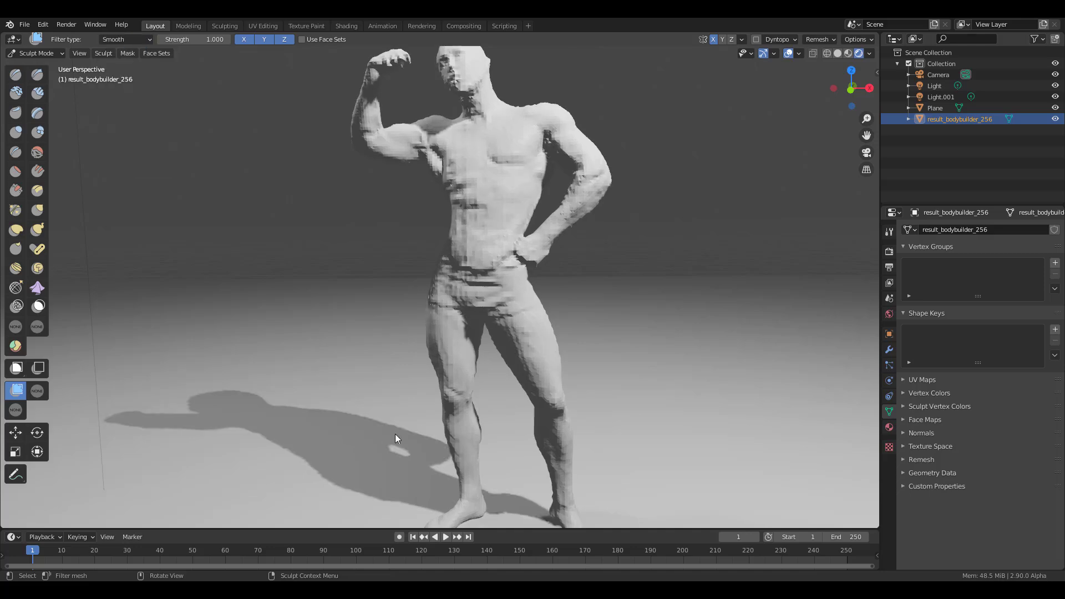
scroll(396, 439, "up", 5)
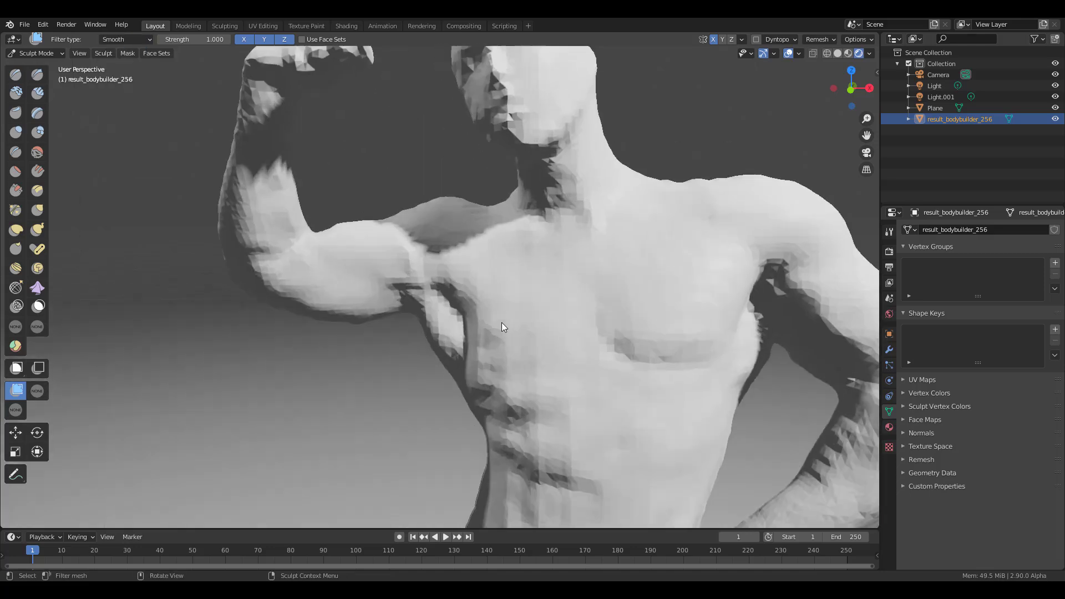
Enable Dyntopo with a 71 px brush and work over the torso, hips and back
middle_click_drag(499, 333, 19, 173)
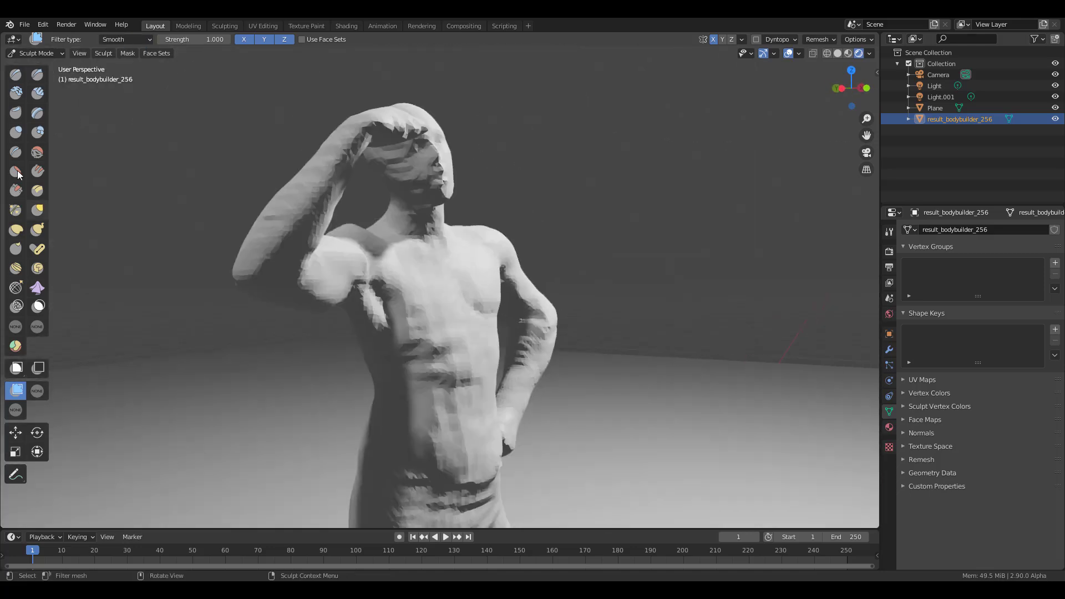
left_click(774, 39)
scroll(623, 261, "up", 5)
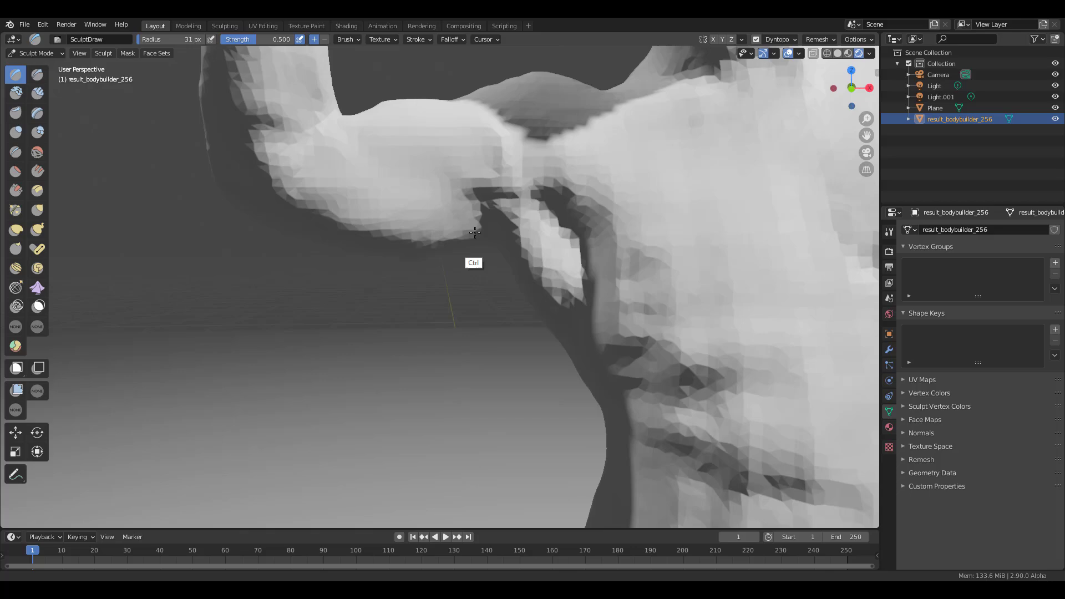
scroll(549, 212, "up", 3)
left_click(585, 236)
scroll(532, 417, "down", 5)
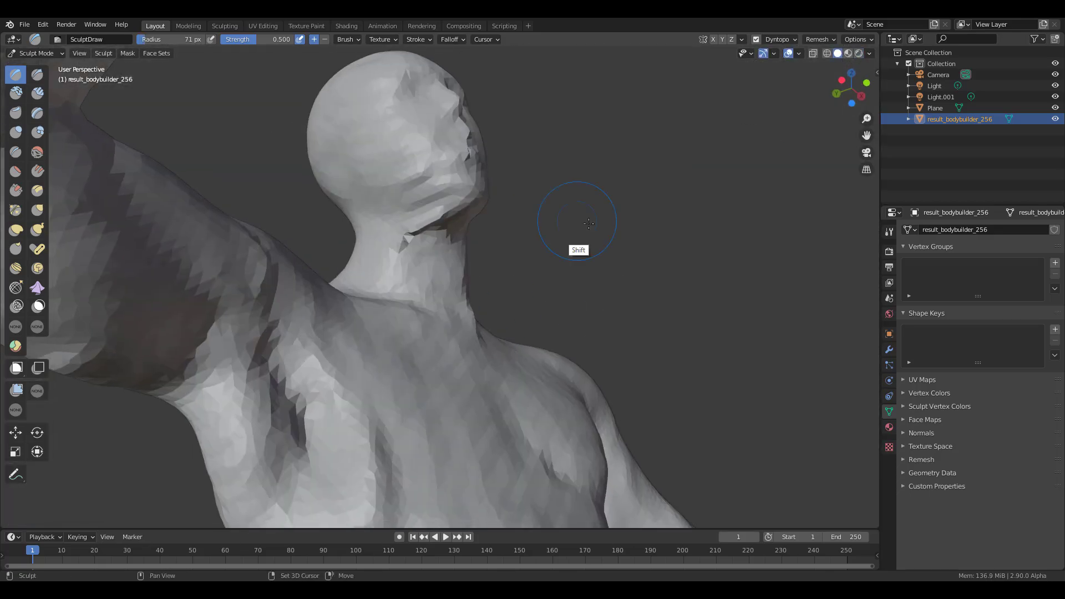
mouse_move(578, 214)
middle_mouse_down()
mouse_move(368, 255)
mouse_move(387, 300)
mouse_move(393, 247)
middle_mouse_up()
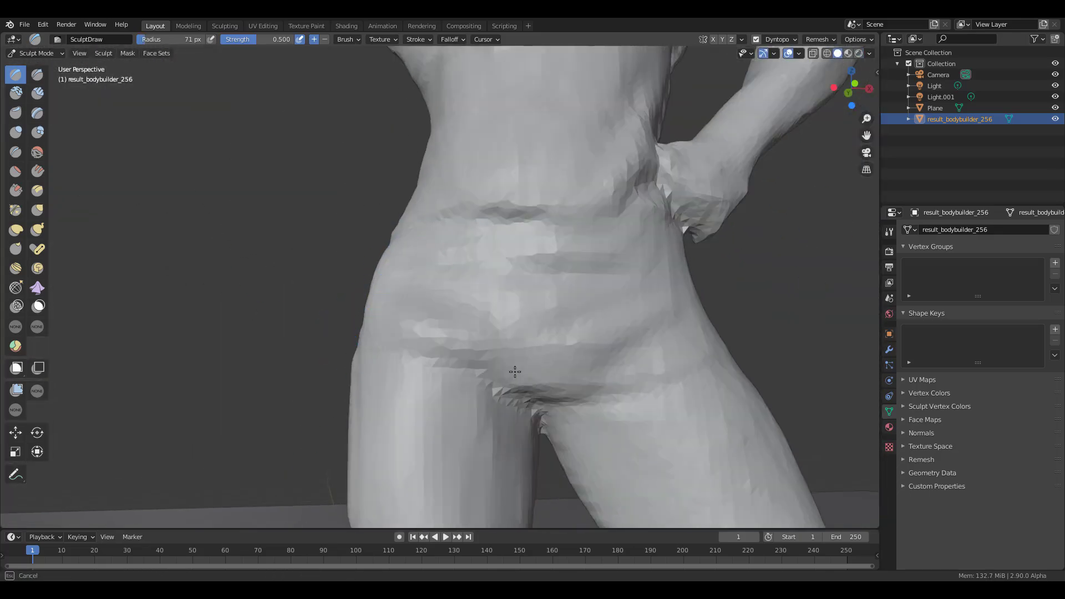
mouse_move(514, 373)
middle_mouse_down()
mouse_move(500, 334)
mouse_move(524, 312)
mouse_move(405, 255)
mouse_move(381, 297)
mouse_move(281, 219)
mouse_move(350, 249)
mouse_move(381, 280)
mouse_move(119, 209)
mouse_move(576, 153)
mouse_move(611, 174)
mouse_move(191, 285)
middle_mouse_up()
scroll(430, 284, "up", 2)
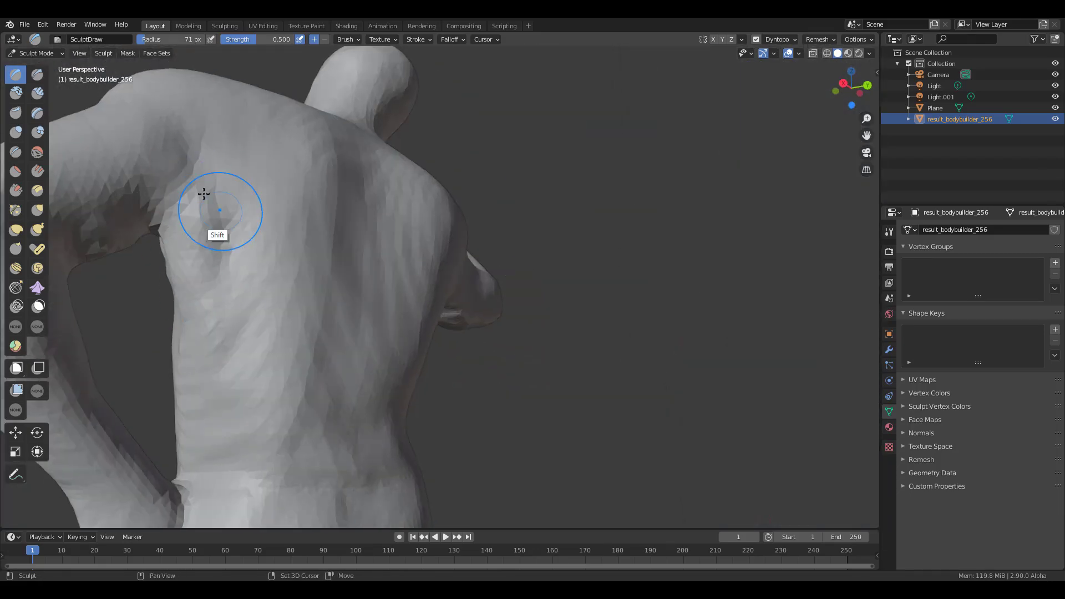
mouse_move(203, 202)
middle_mouse_down()
mouse_move(276, 250)
mouse_move(420, 240)
mouse_move(535, 254)
mouse_move(464, 297)
mouse_move(547, 231)
mouse_move(404, 234)
mouse_move(374, 202)
middle_mouse_up()
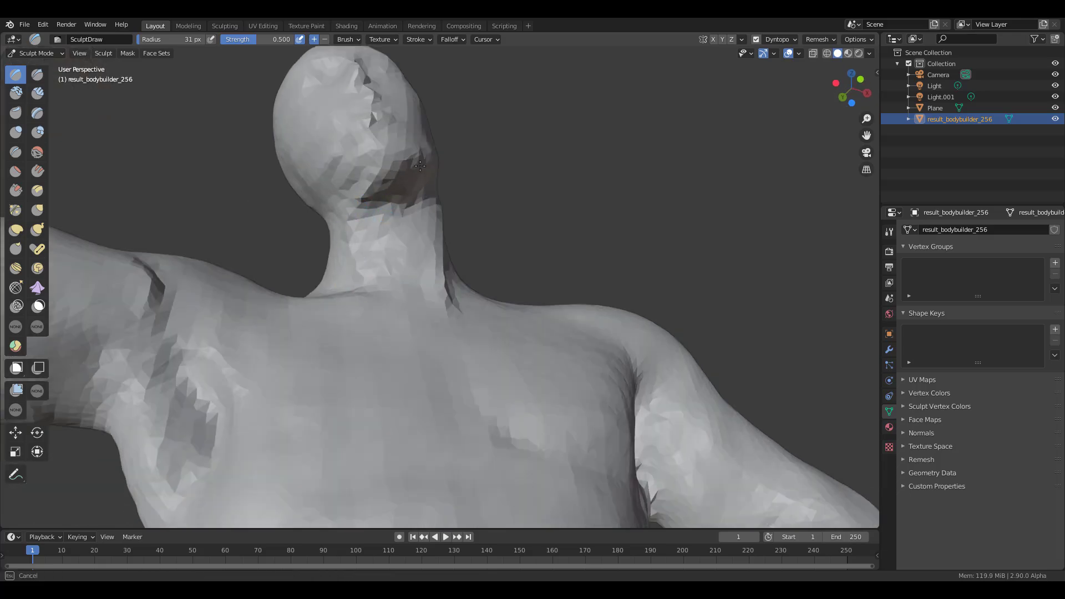
middle_click_drag(420, 164, 292, 183)
scroll(502, 342, "down", 3)
mouse_move(584, 312)
middle_mouse_down("ctrl")
mouse_move(642, 305)
mouse_move(797, 155)
mouse_move(709, 250)
middle_mouse_up("ctrl")
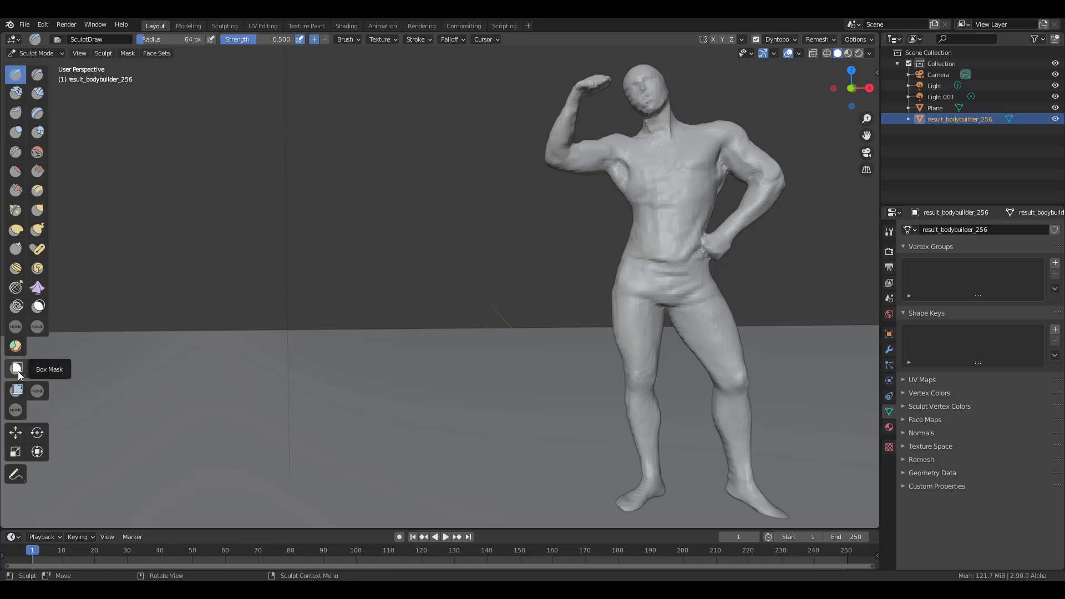
Mask the body except the upper chest, then clear the mask and reselect the Draw brush
left_click_drag(642, 156, 698, 187)
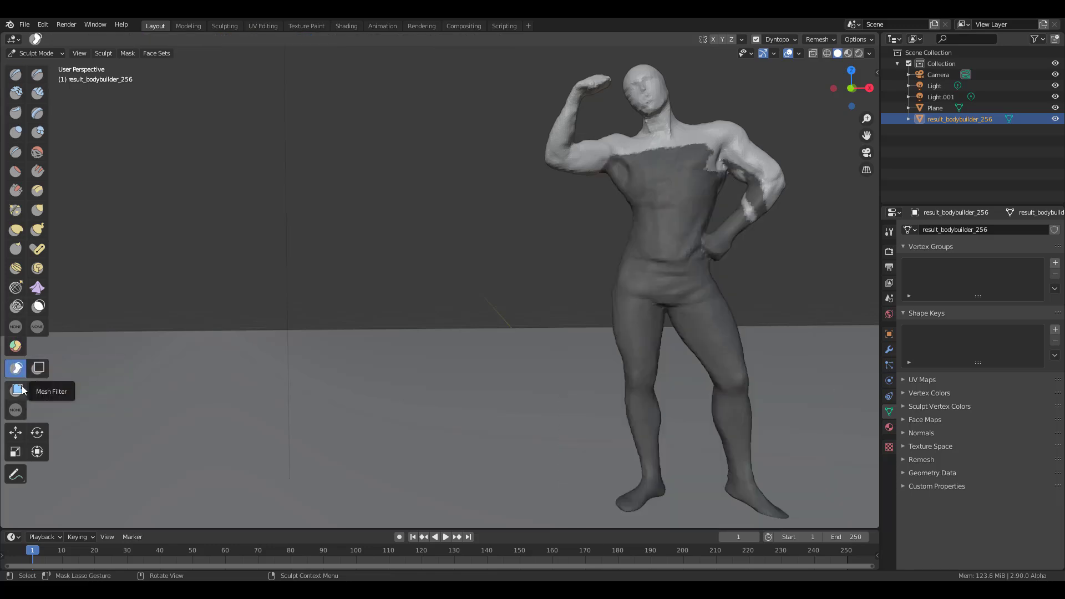
left_click(128, 53)
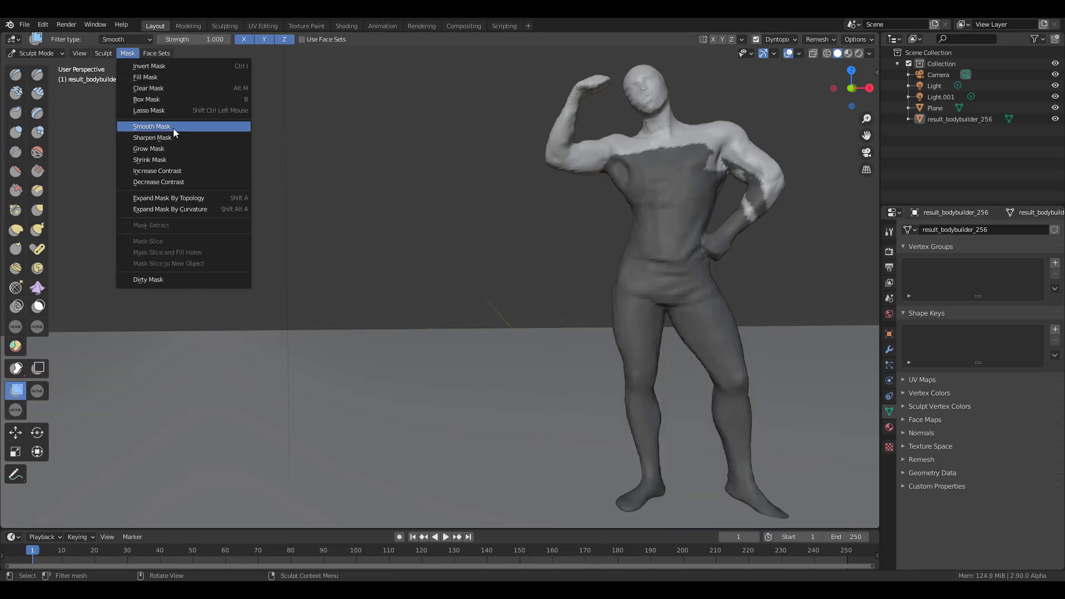
left_click(178, 89)
left_click(15, 75)
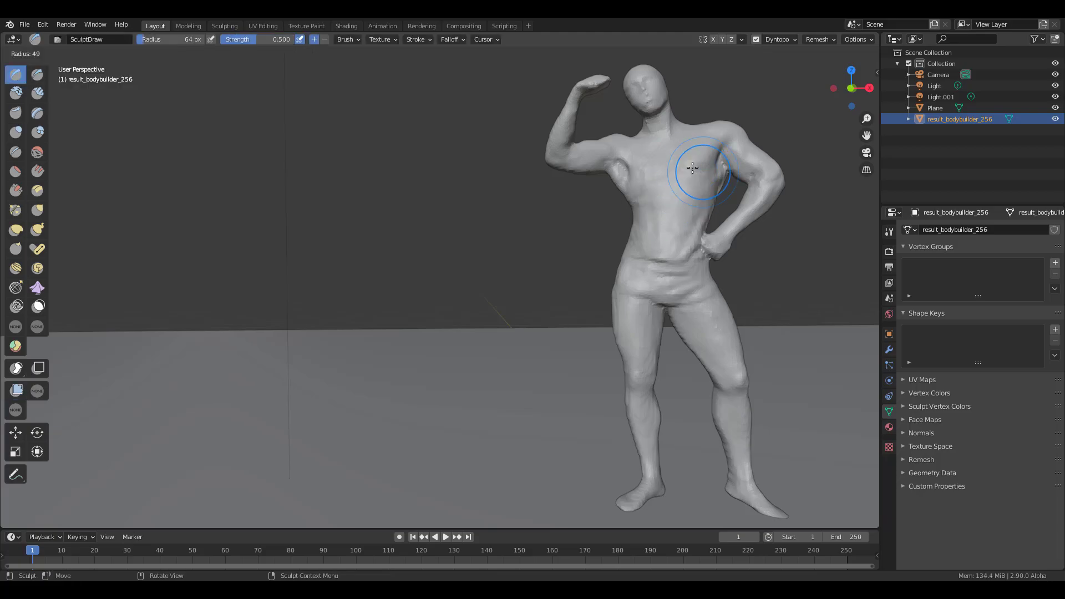